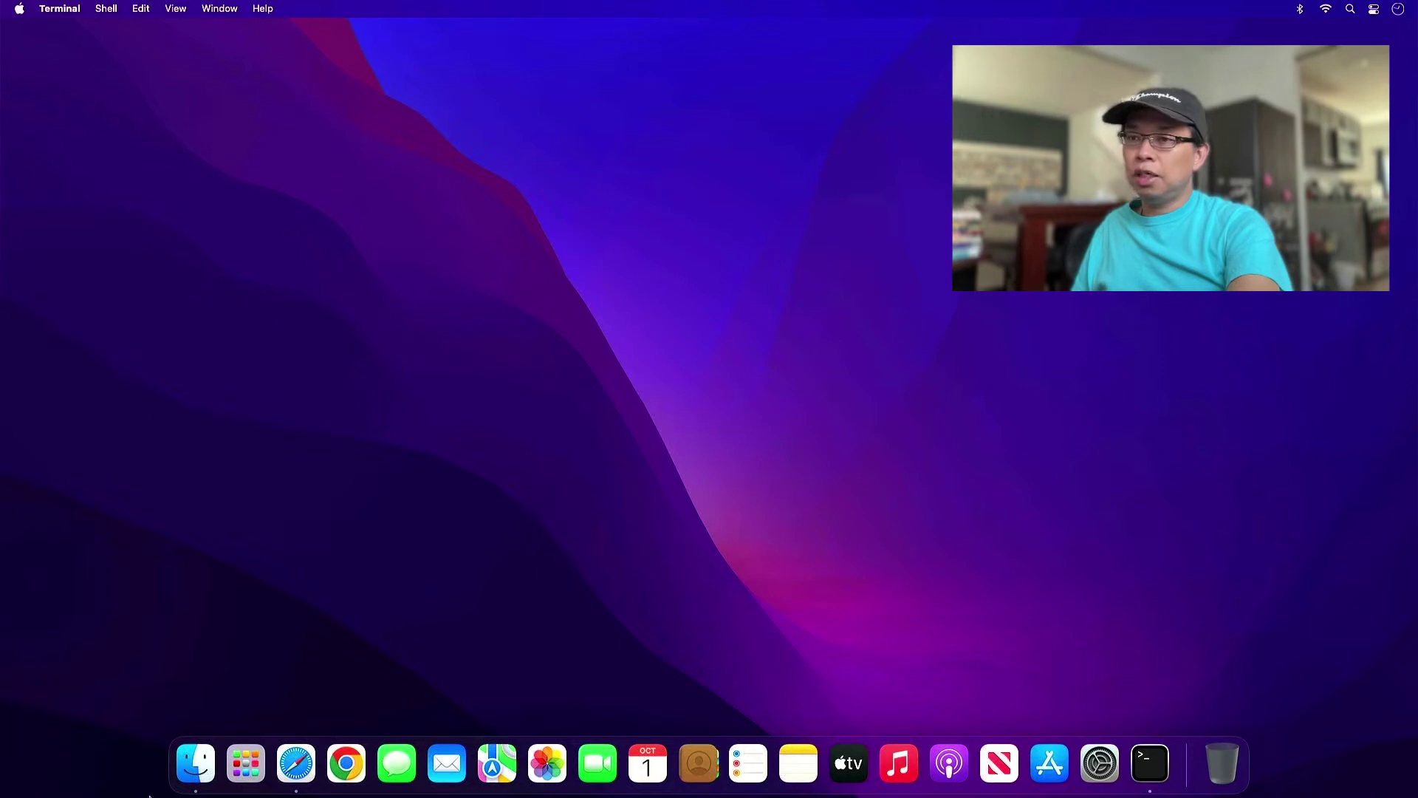
Open brew.sh in Safari and copy Homebrew's /bin/bash curl install command.
left_click(296, 763)
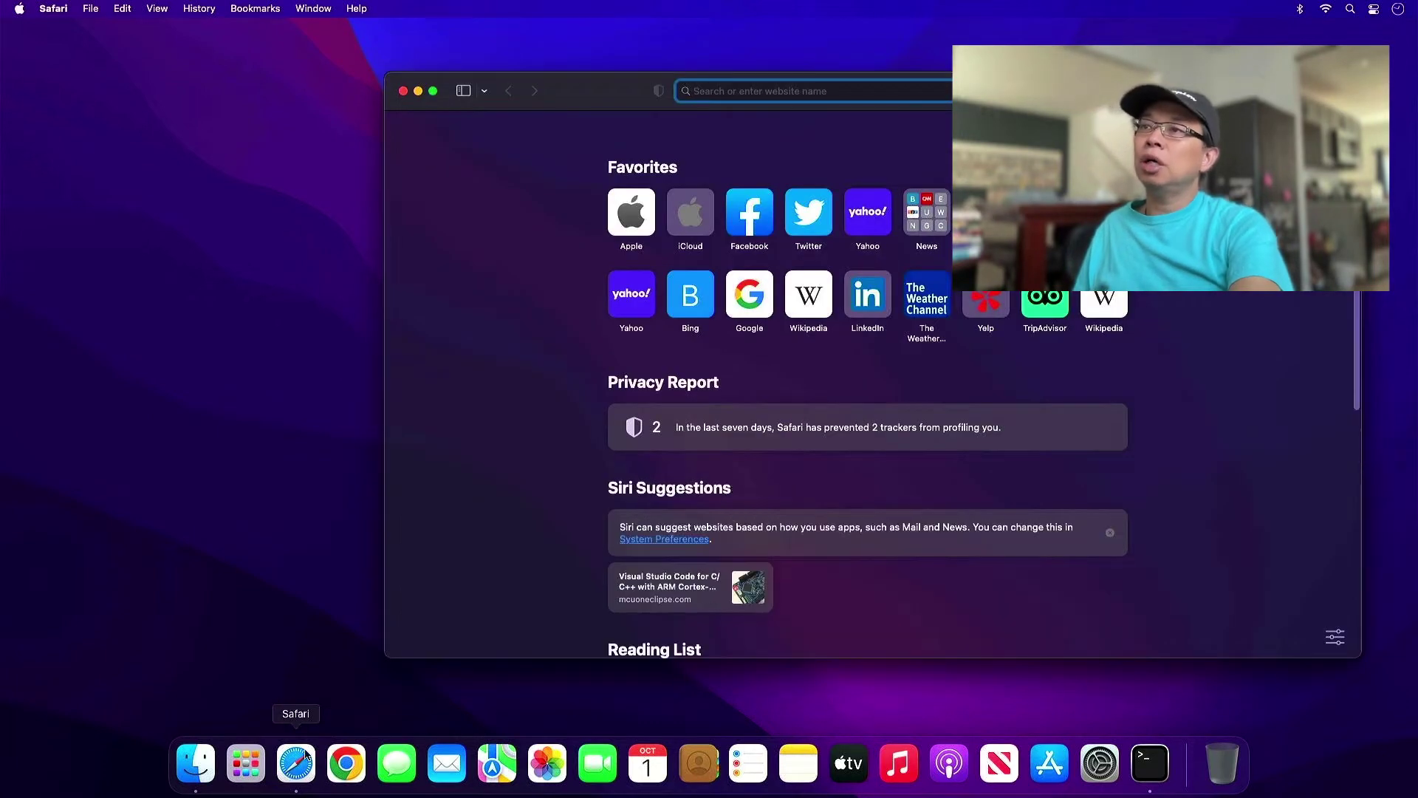
type("brew.sh")
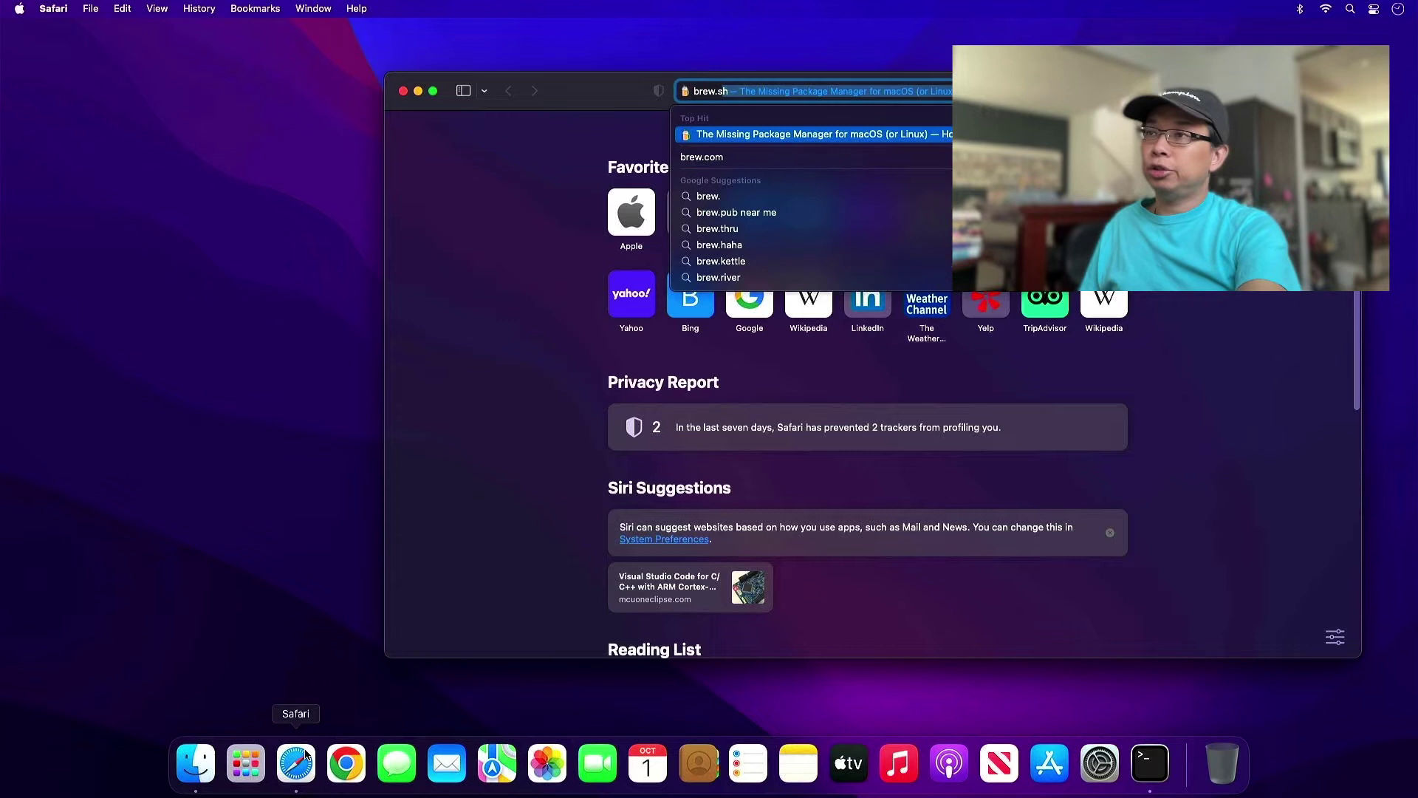
key("Return")
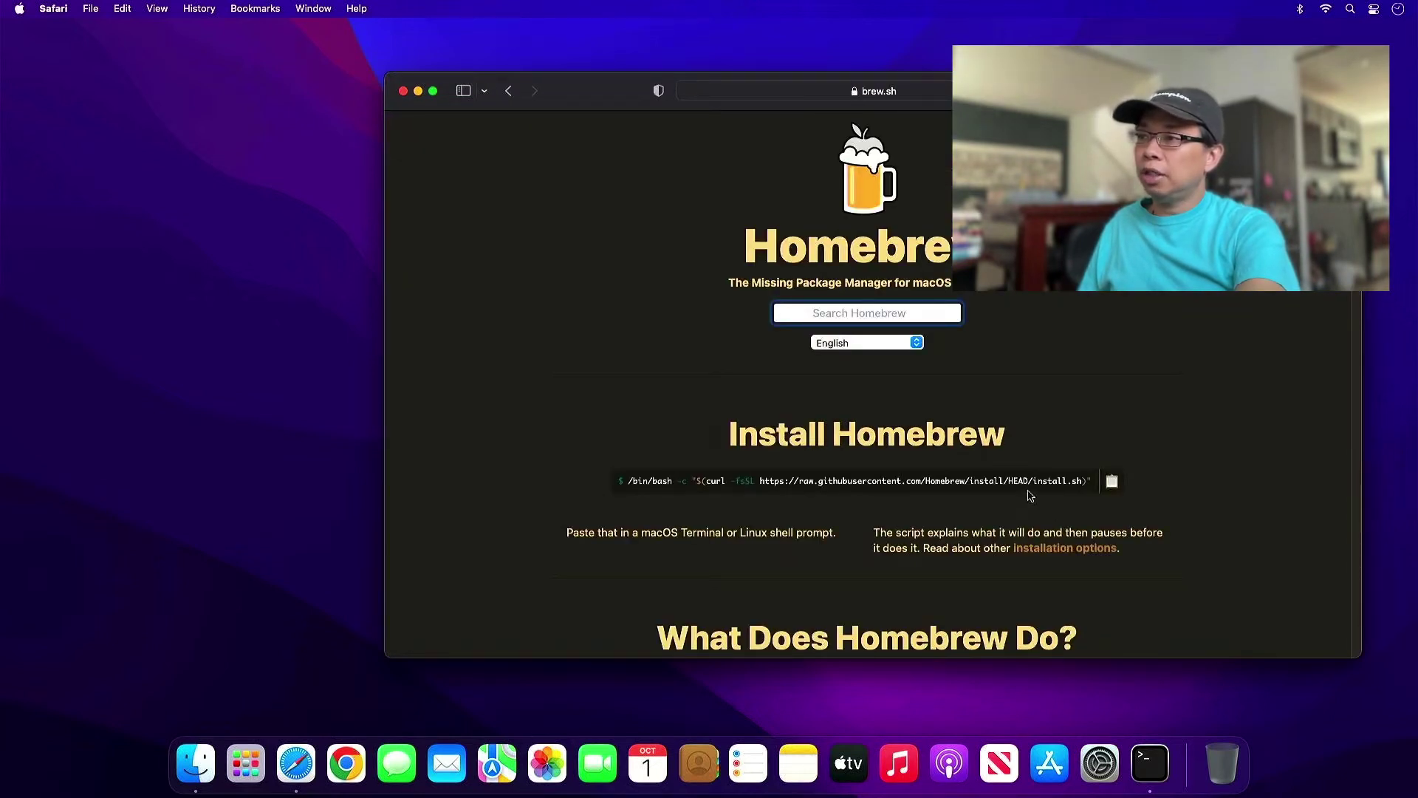
left_click(1112, 480)
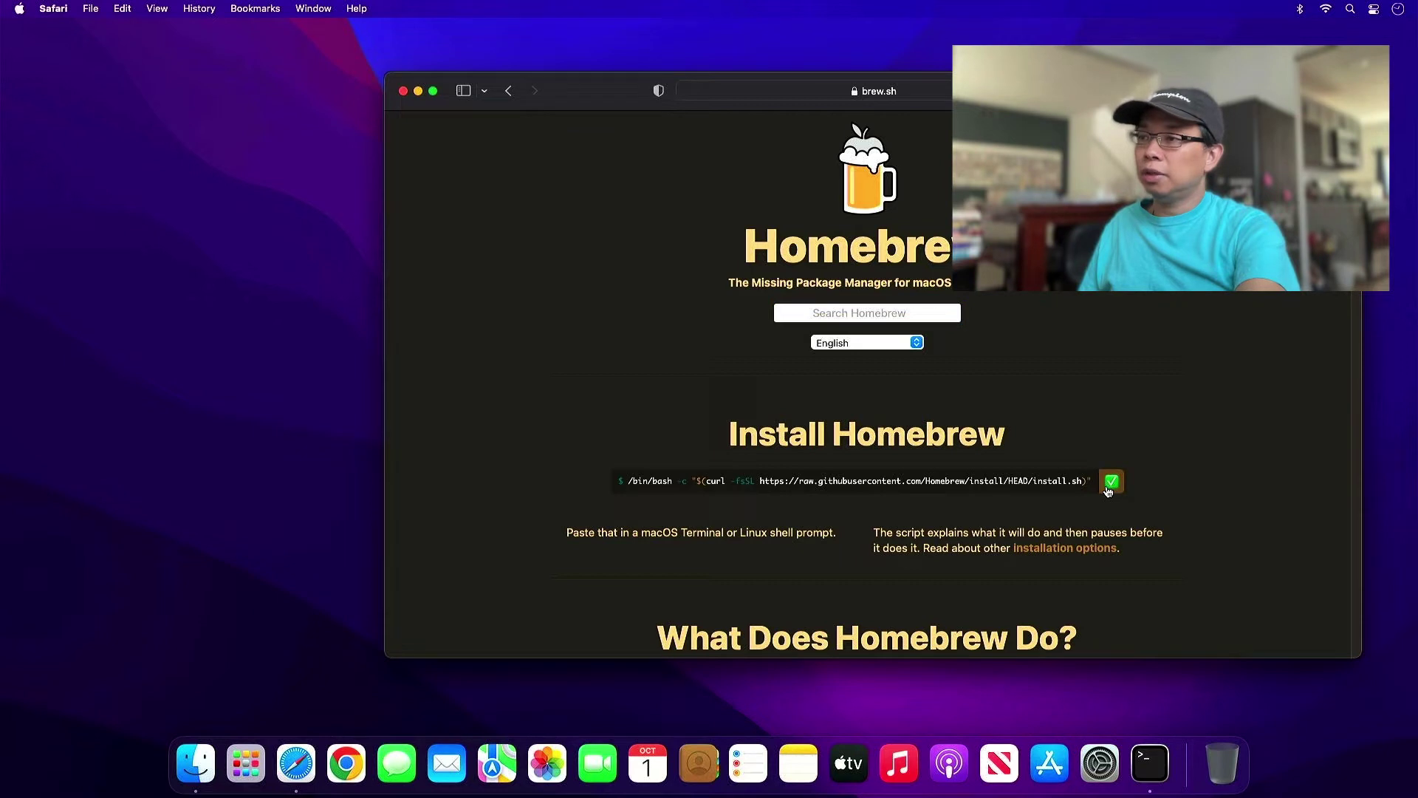
In a new Terminal window, replace the pasted Homebrew install command with 'brew install <package_name>'.
left_click(1150, 762)
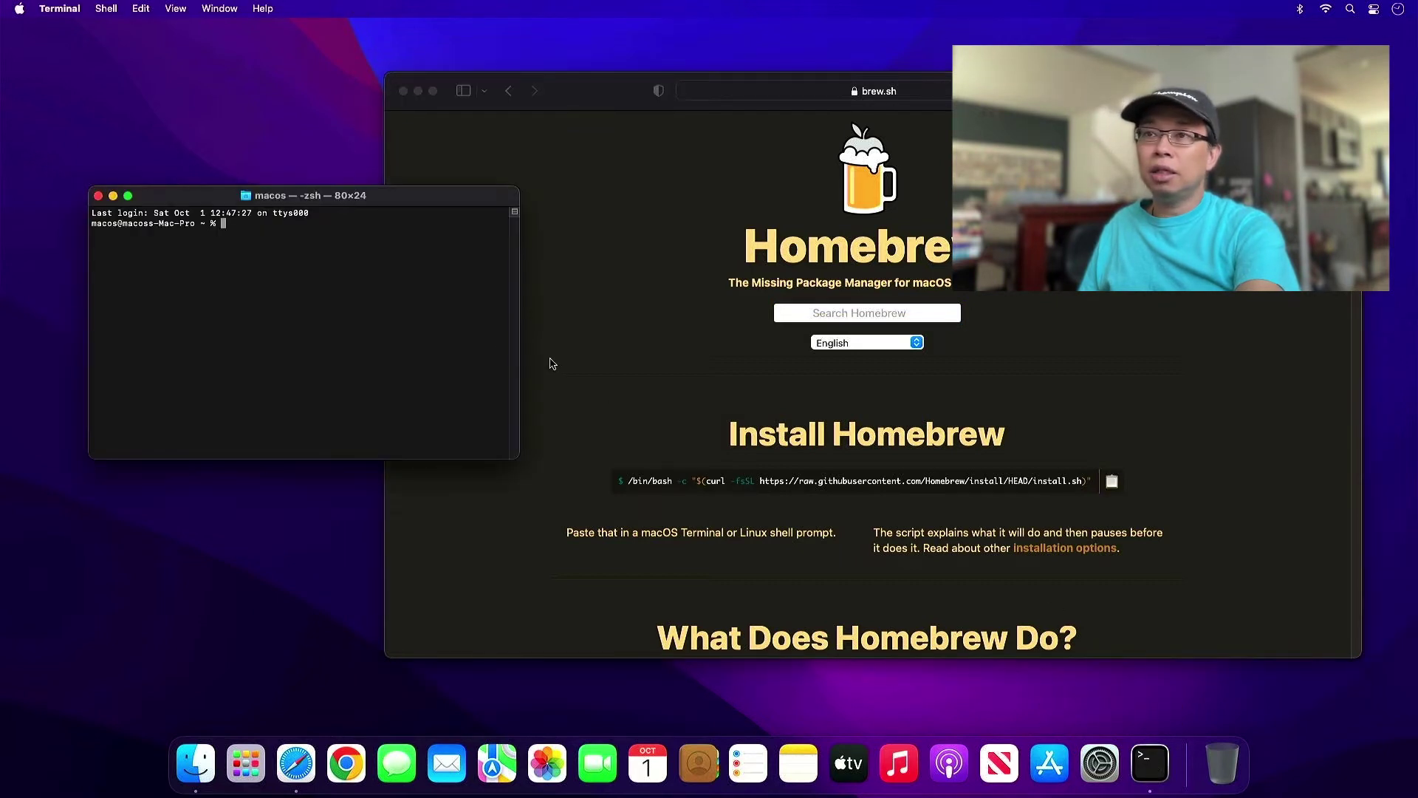
key("super+v")
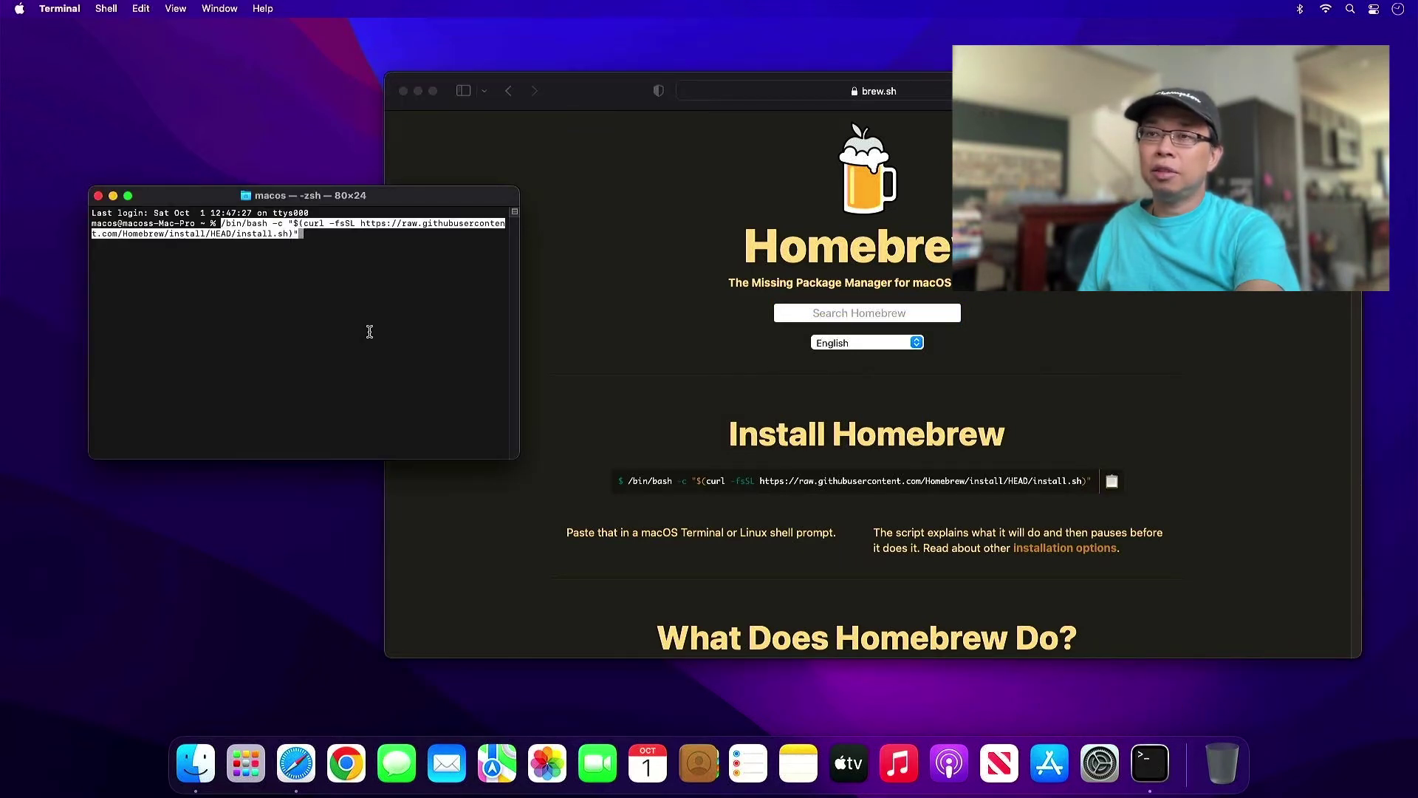
key("Return")
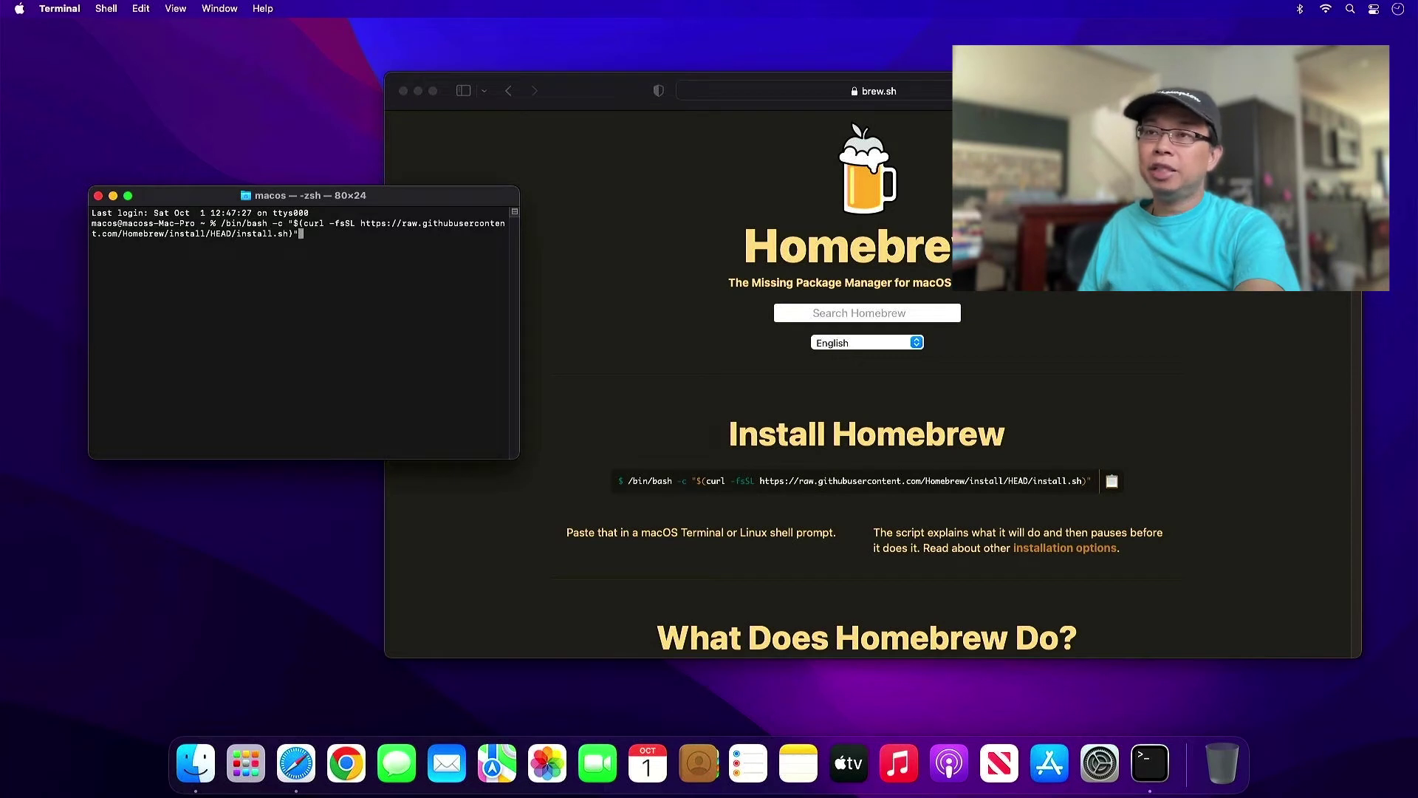
key("BackSpace")
key("BackSpace")
key("BackSpace")
key("BackSpace")
key("BackSpace")
key("BackSpace")
key("BackSpace")
key("BackSpace")
key("BackSpace")
key("BackSpace")
key("BackSpace")
key("BackSpace")
key("BackSpace")
key("BackSpace")
key("BackSpace")
key("BackSpace")
key("BackSpace")
key("BackSpace")
key("BackSpace")
key("BackSpace")
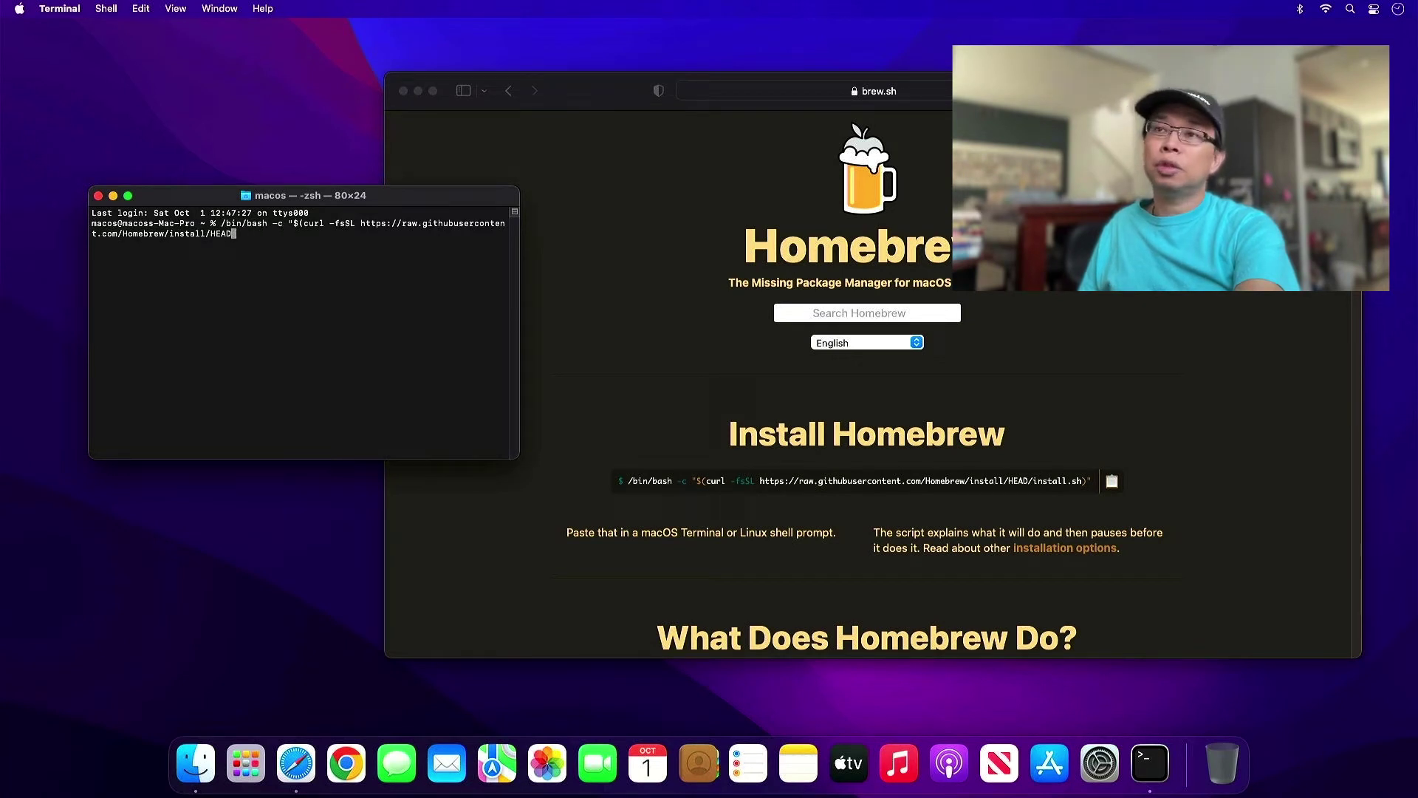
key("BackSpace")
key("BackSpace")
key("BackSpace")
key("BackSpace")
key("BackSpace")
key("BackSpace")
key("BackSpace")
key("BackSpace")
key("BackSpace")
key("BackSpace")
key("BackSpace")
key("BackSpace")
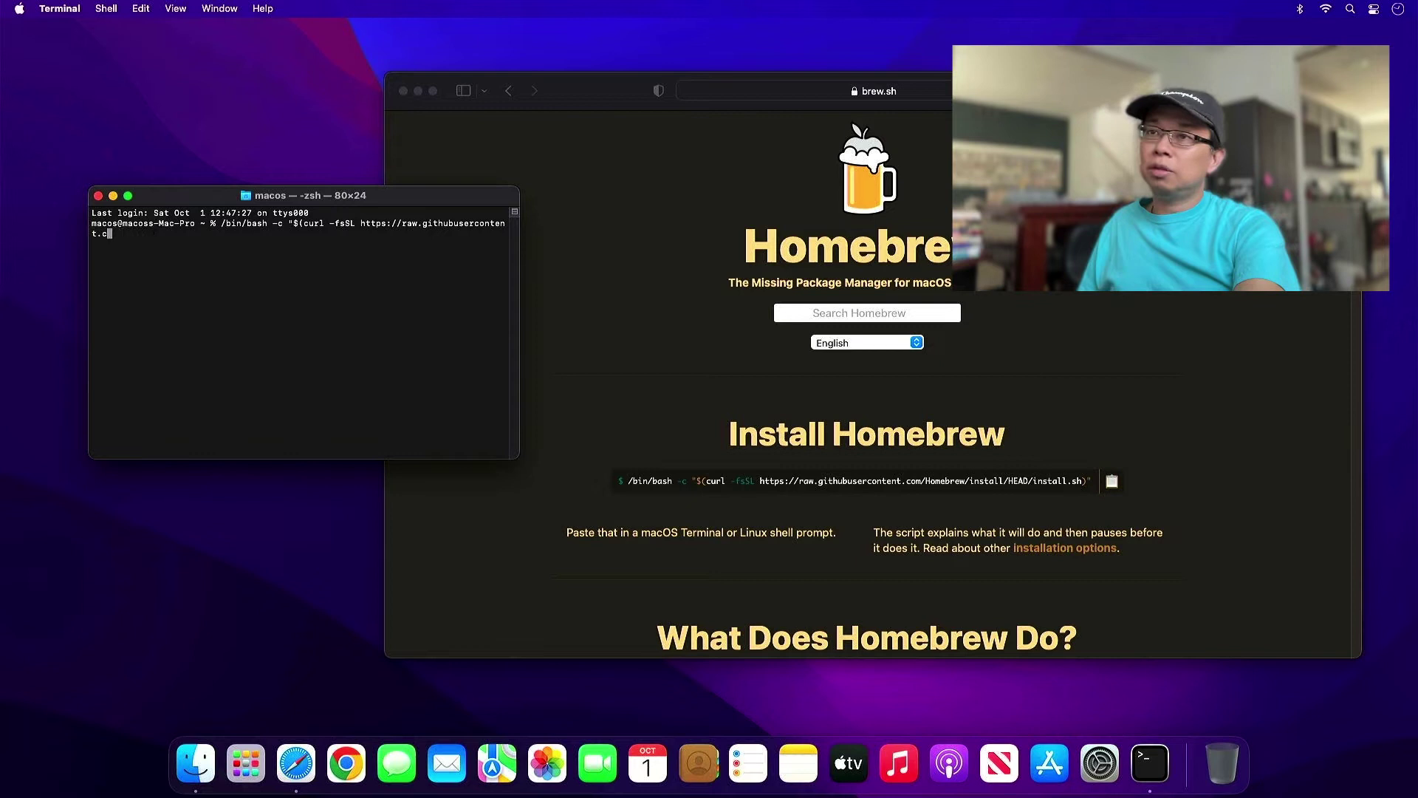
key("BackSpace")
key("BackSpace")
key("BackSpace")
key("BackSpace")
key("BackSpace")
key("BackSpace")
key("BackSpace")
key("BackSpace")
key("BackSpace")
key("BackSpace")
key("BackSpace")
key("BackSpace")
key("BackSpace")
key("BackSpace")
key("BackSpace")
key("BackSpace")
key("BackSpace")
key("BackSpace")
key("BackSpace")
key("BackSpace")
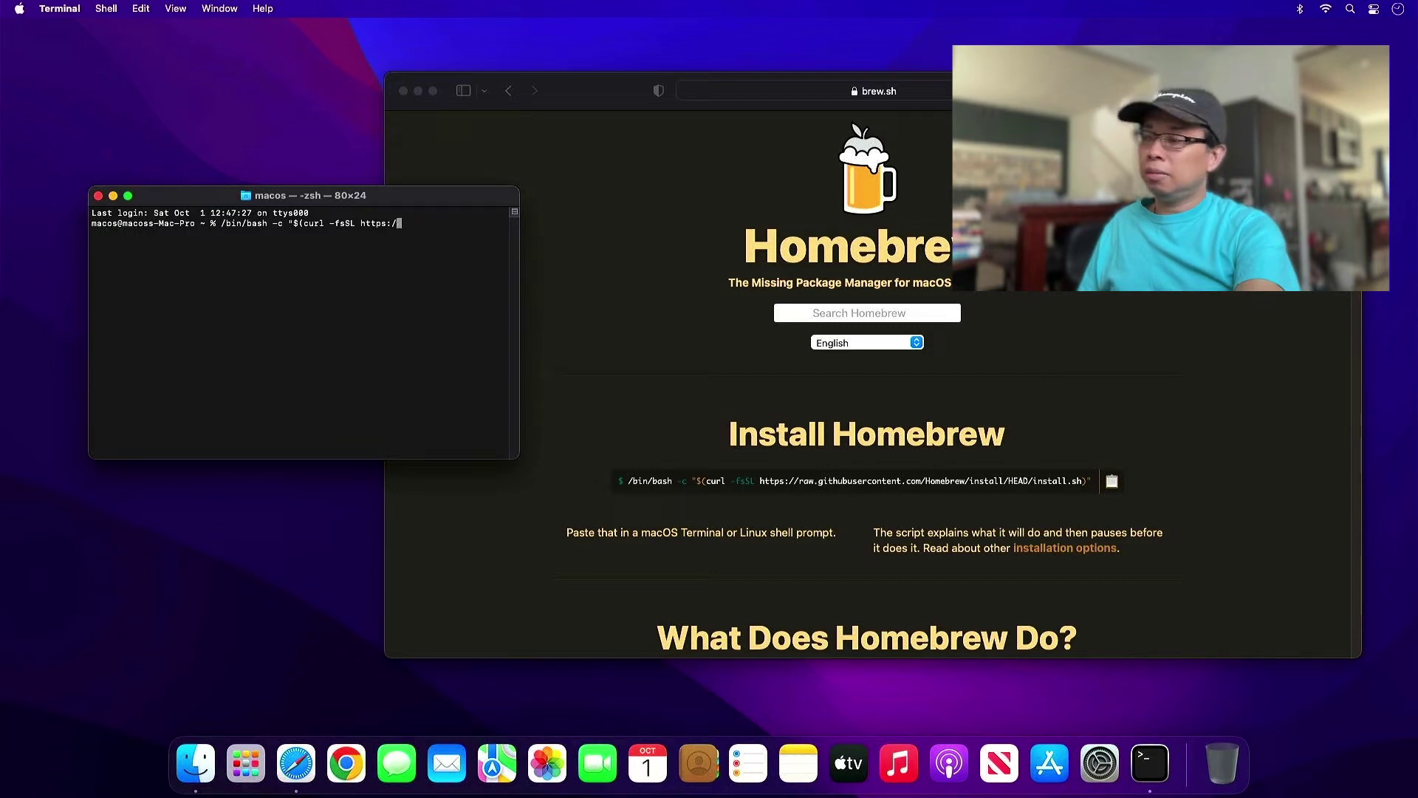
key("BackSpace")
key("BackSpace")
key("BackSpace")
key("BackSpace")
key("BackSpace")
key("BackSpace")
key("BackSpace")
key("BackSpace")
key("BackSpace")
key("BackSpace")
key("BackSpace")
key("BackSpace")
key("BackSpace")
key("BackSpace")
key("BackSpace")
key("BackSpace")
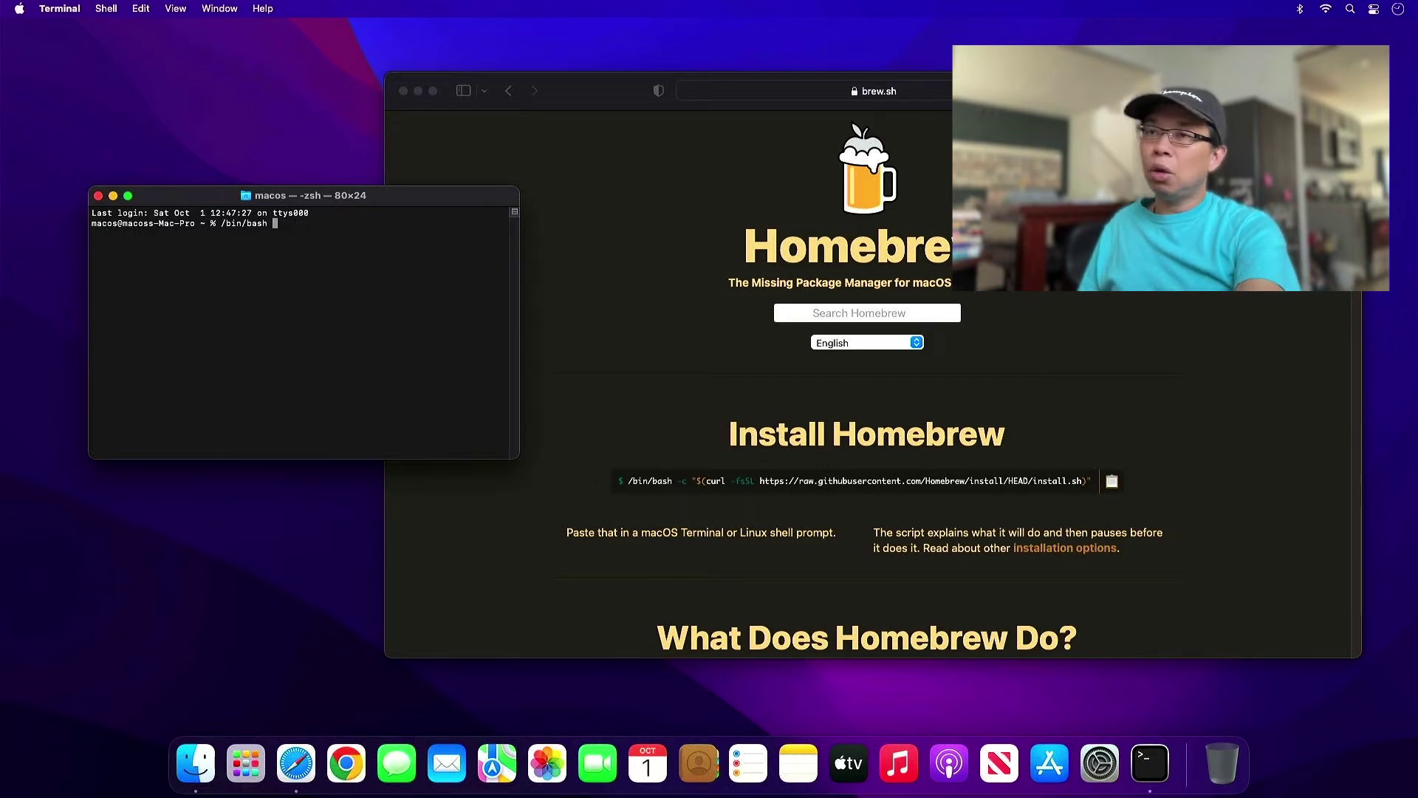
type("br")
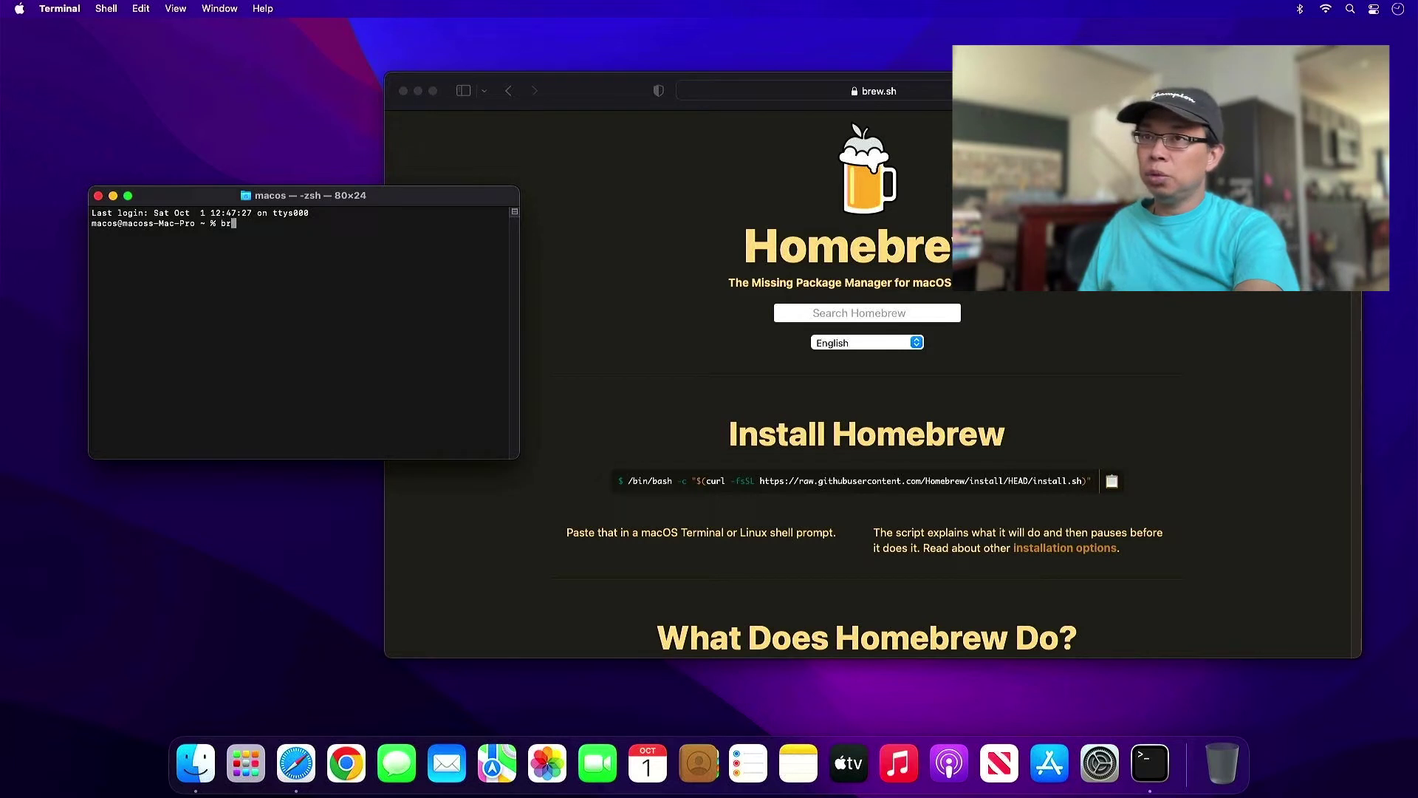
type("ew install ")
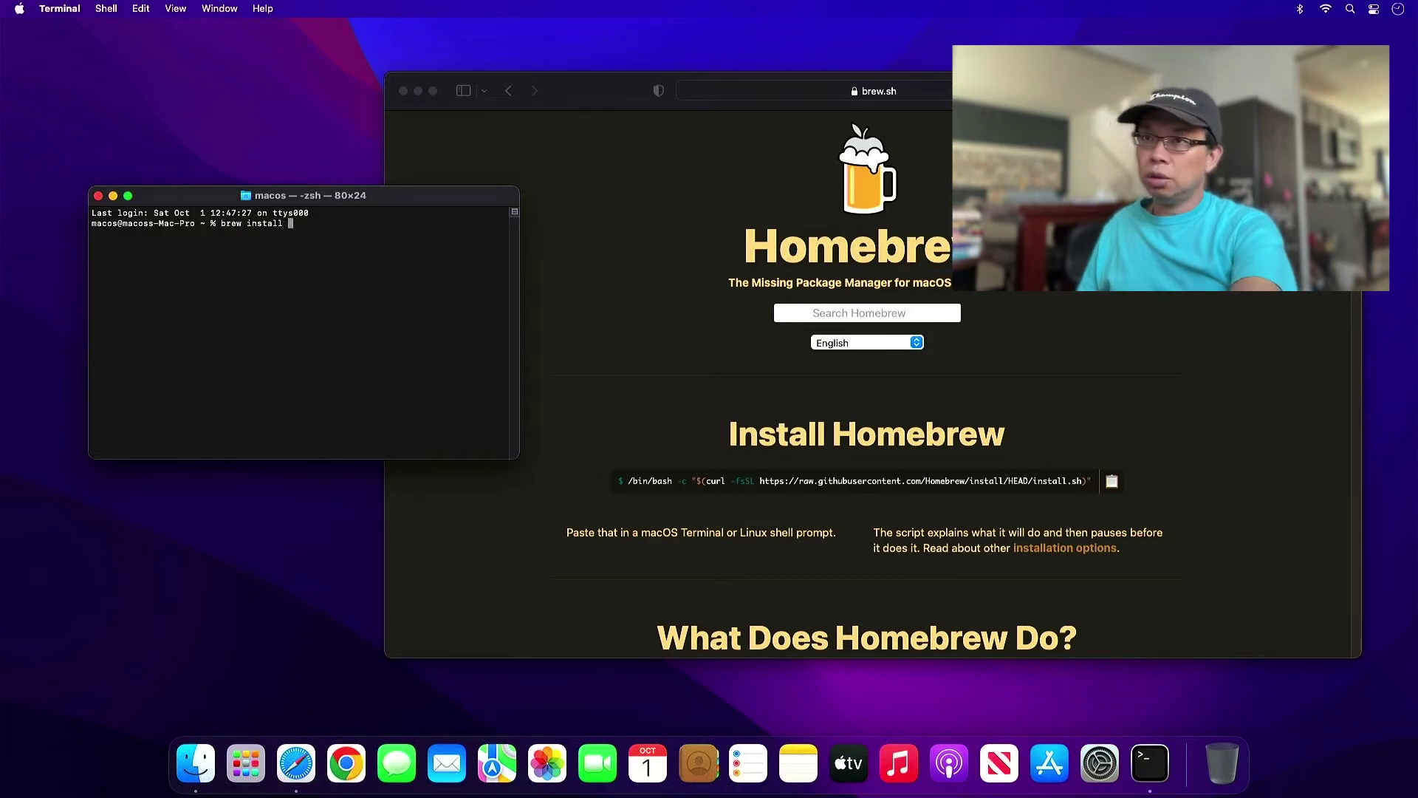
type("<pac")
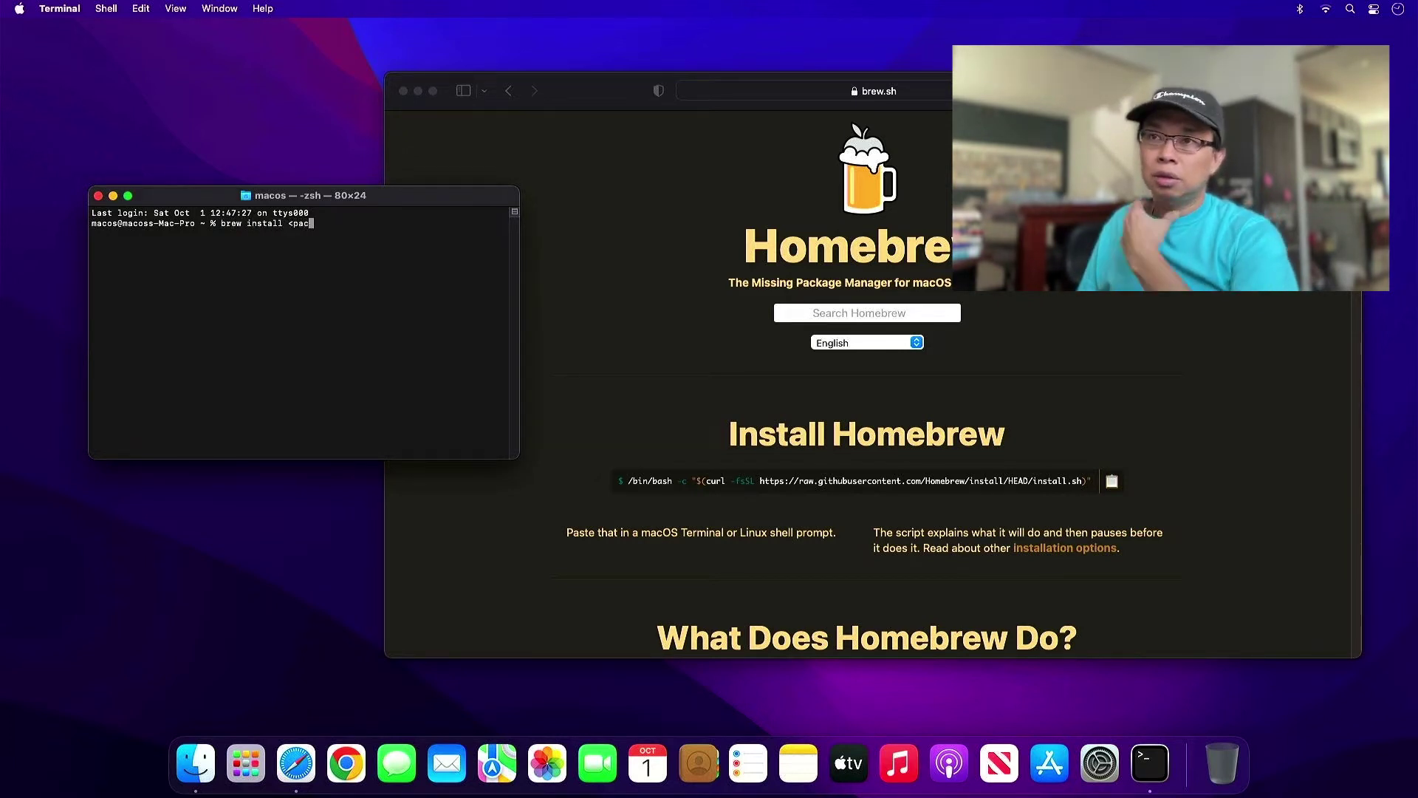
type("kage")
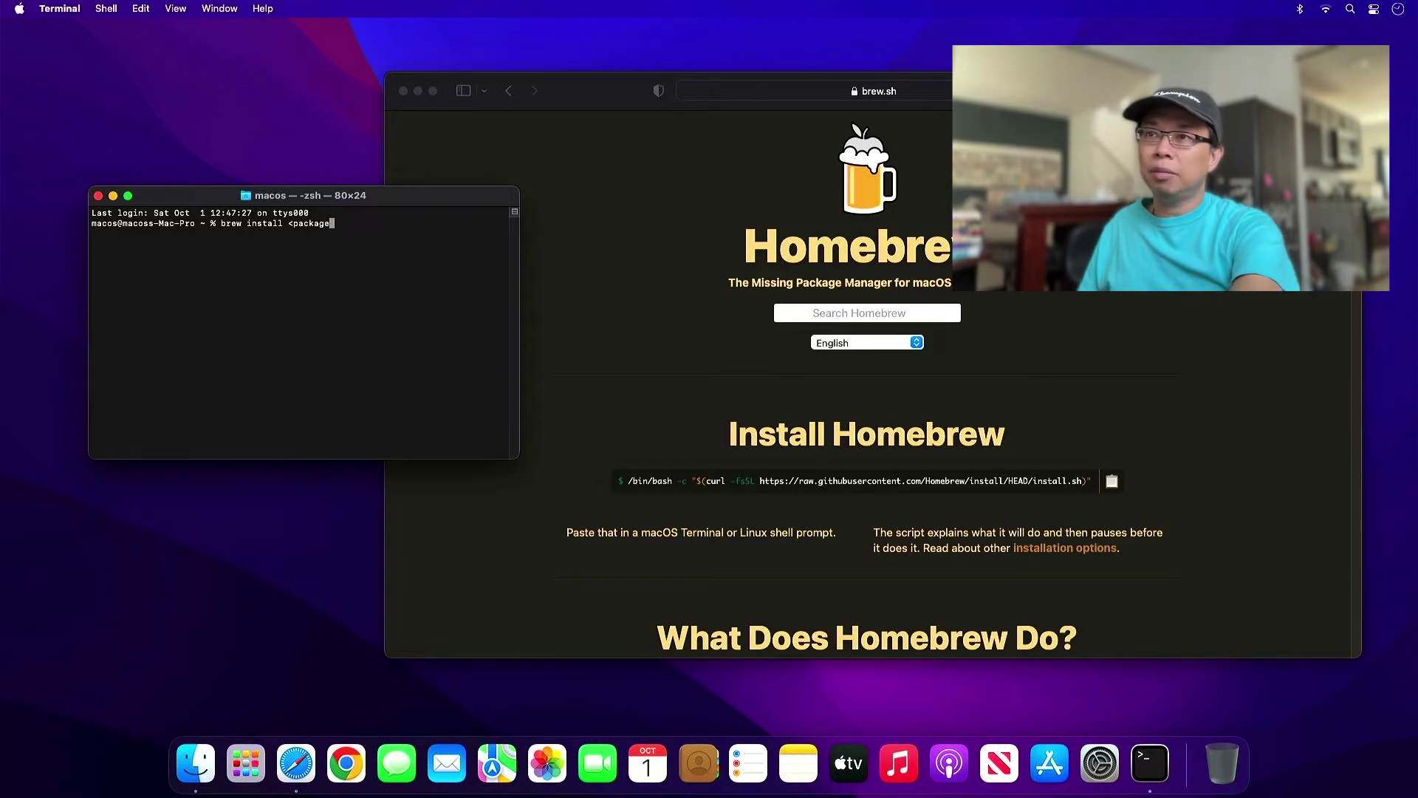
type("_name>")
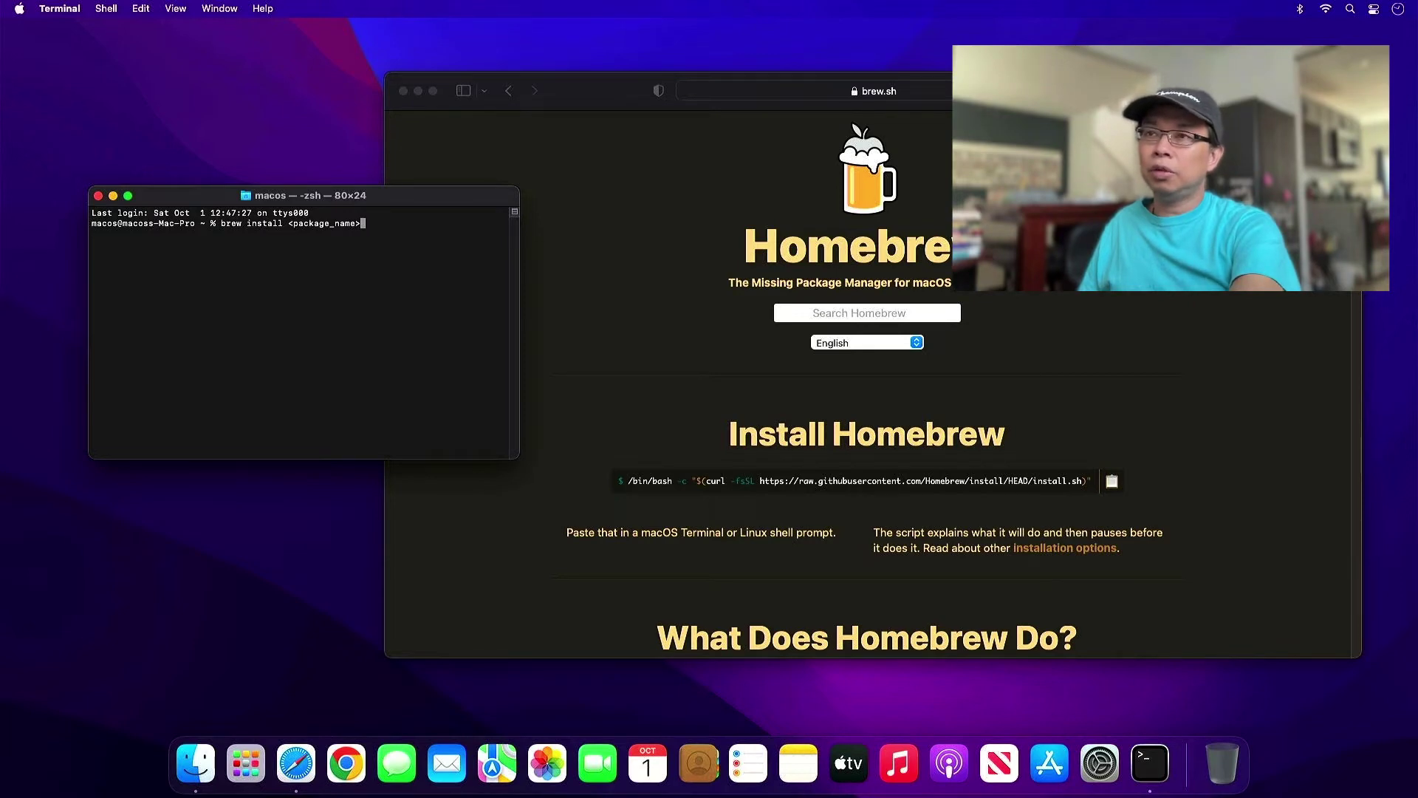
Show the homebrew-mspgcc GitHub README in Safari and arrange the Terminal and Safari windows.
left_click(916, 96)
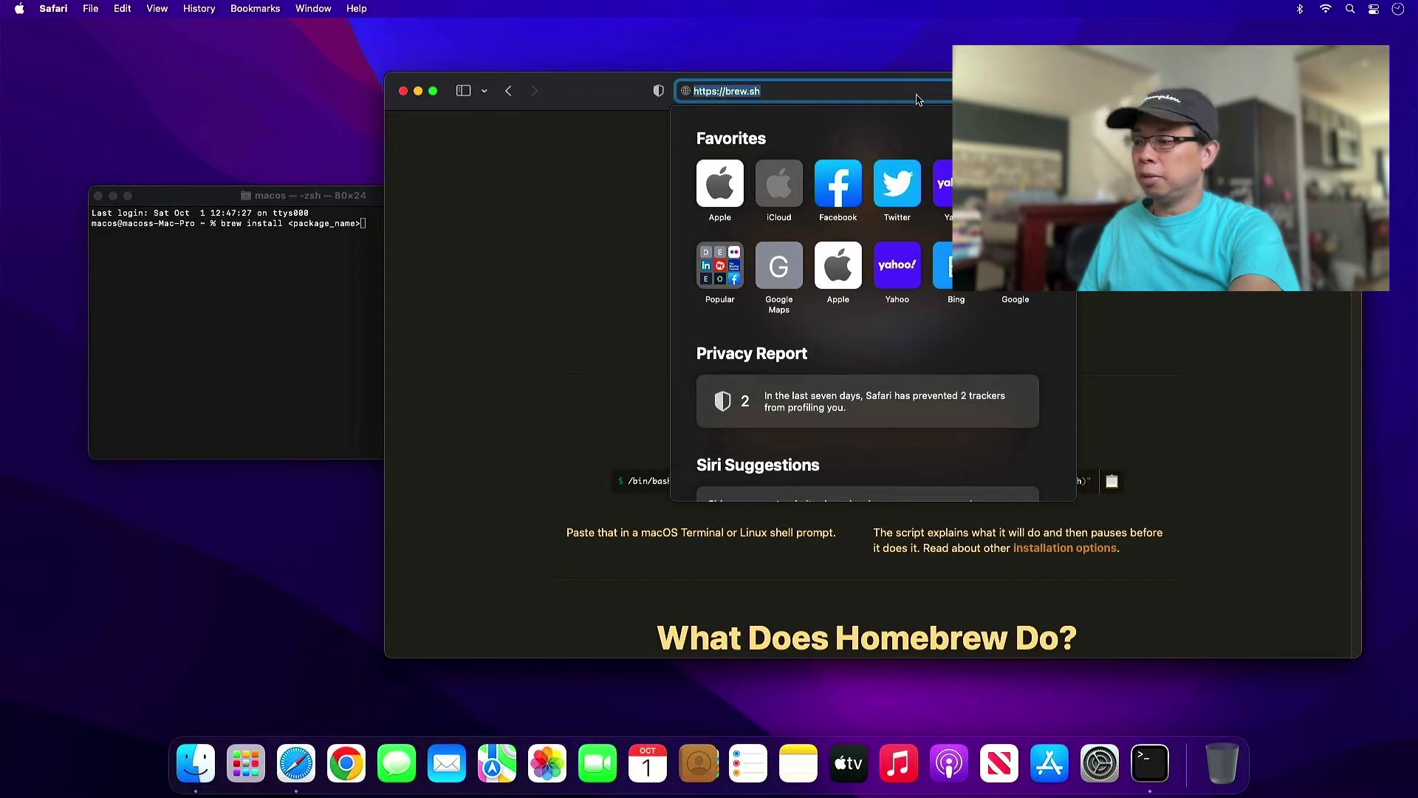
type("gi")
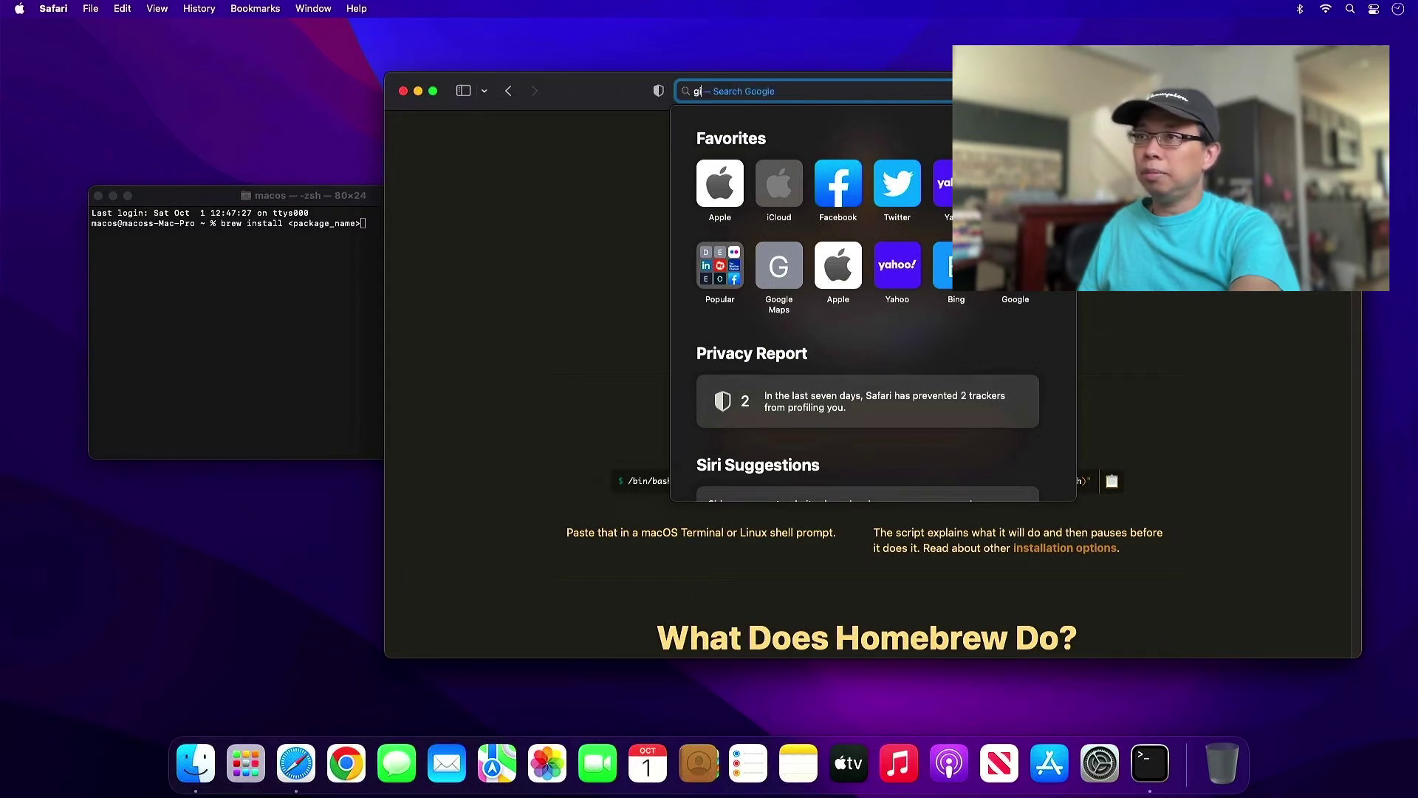
type("thub.com/elak")
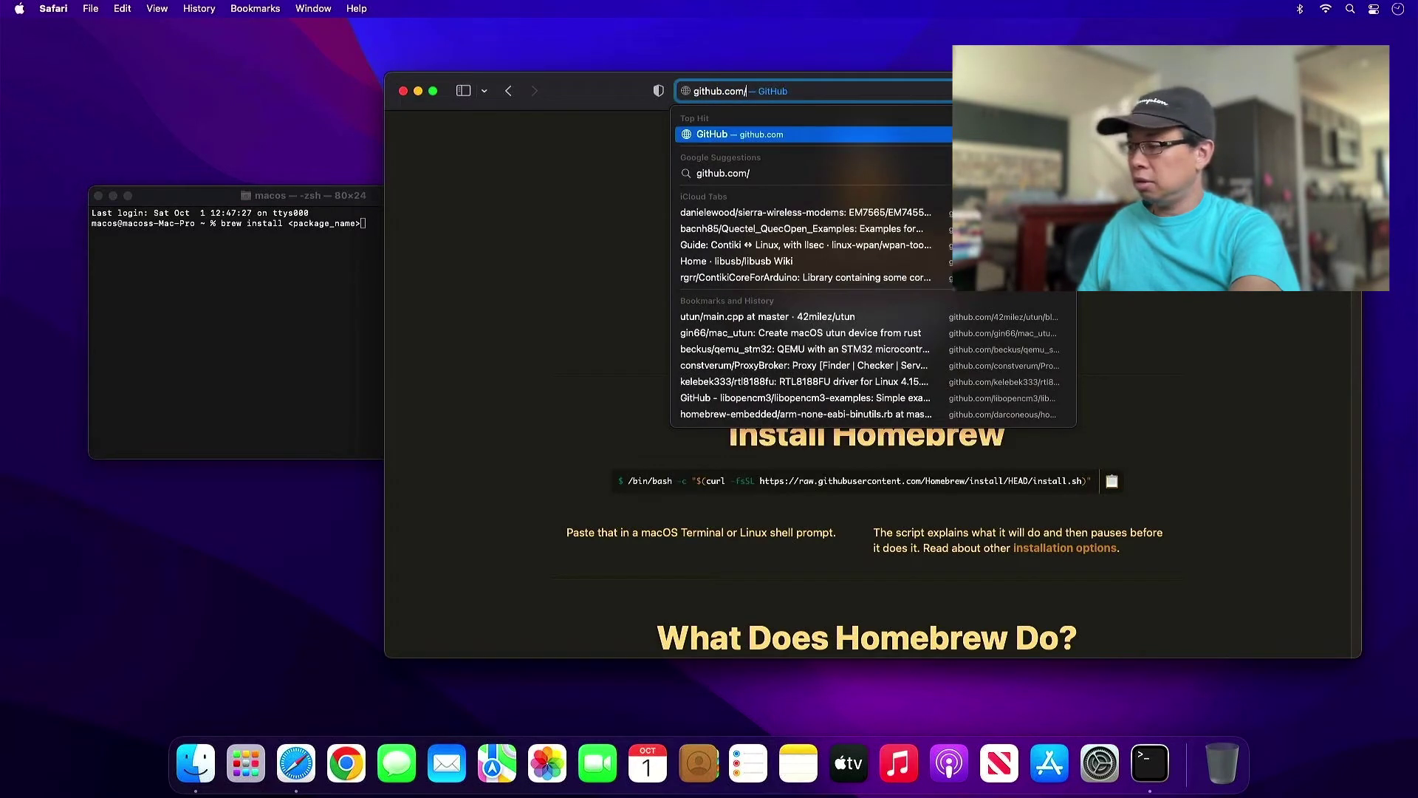
key("BackSpace")
key("BackSpace")
key("BackSpace")
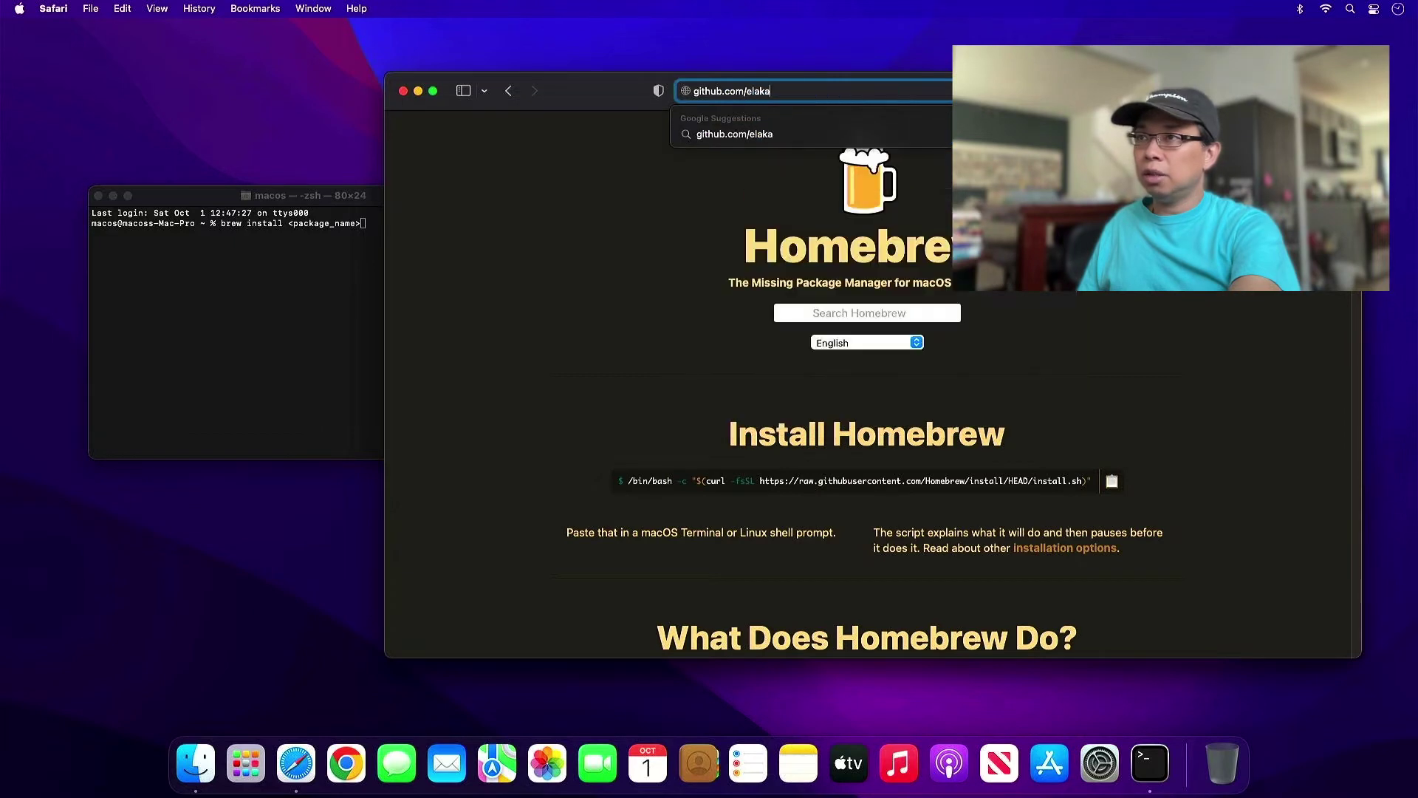
type("kawahyu/homebrew-msp...")
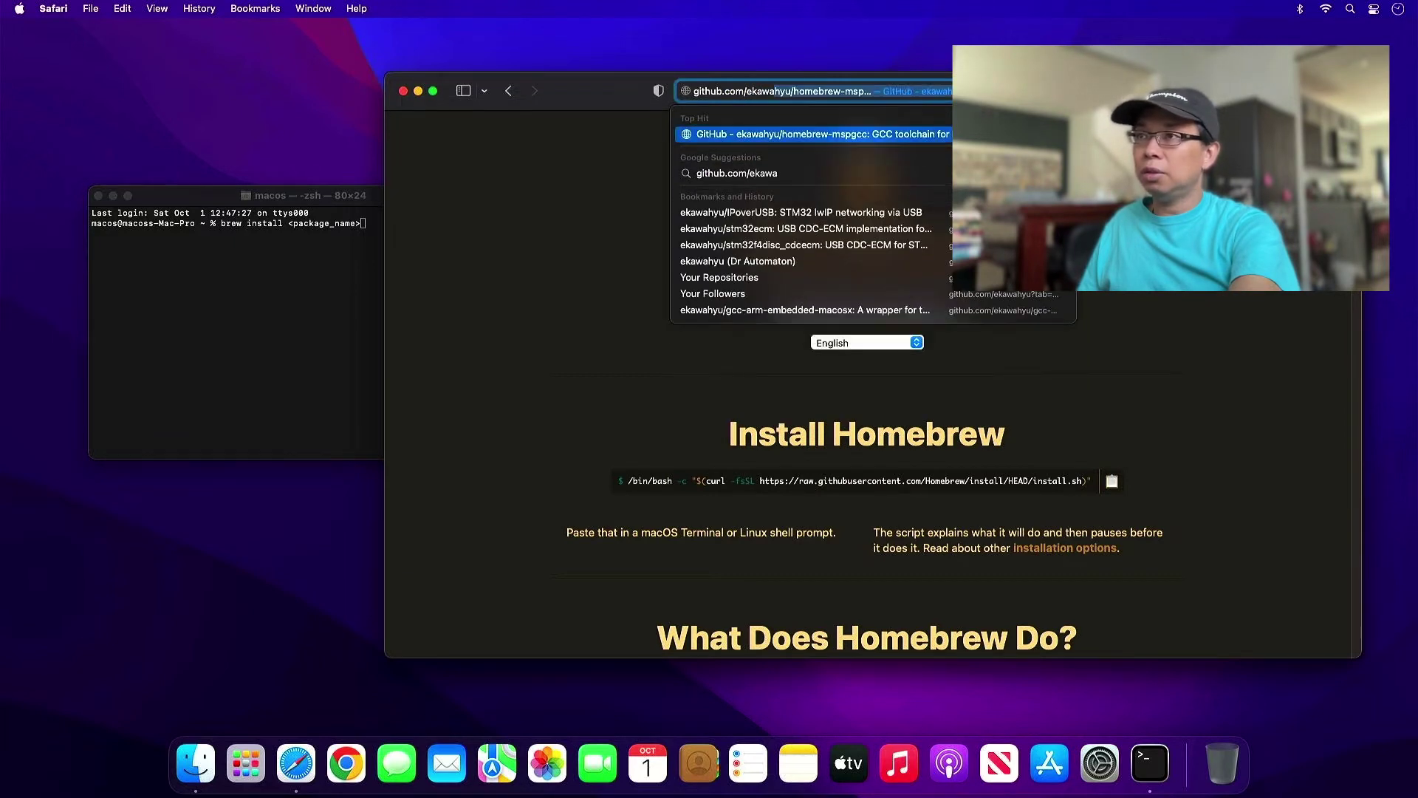
key("Return")
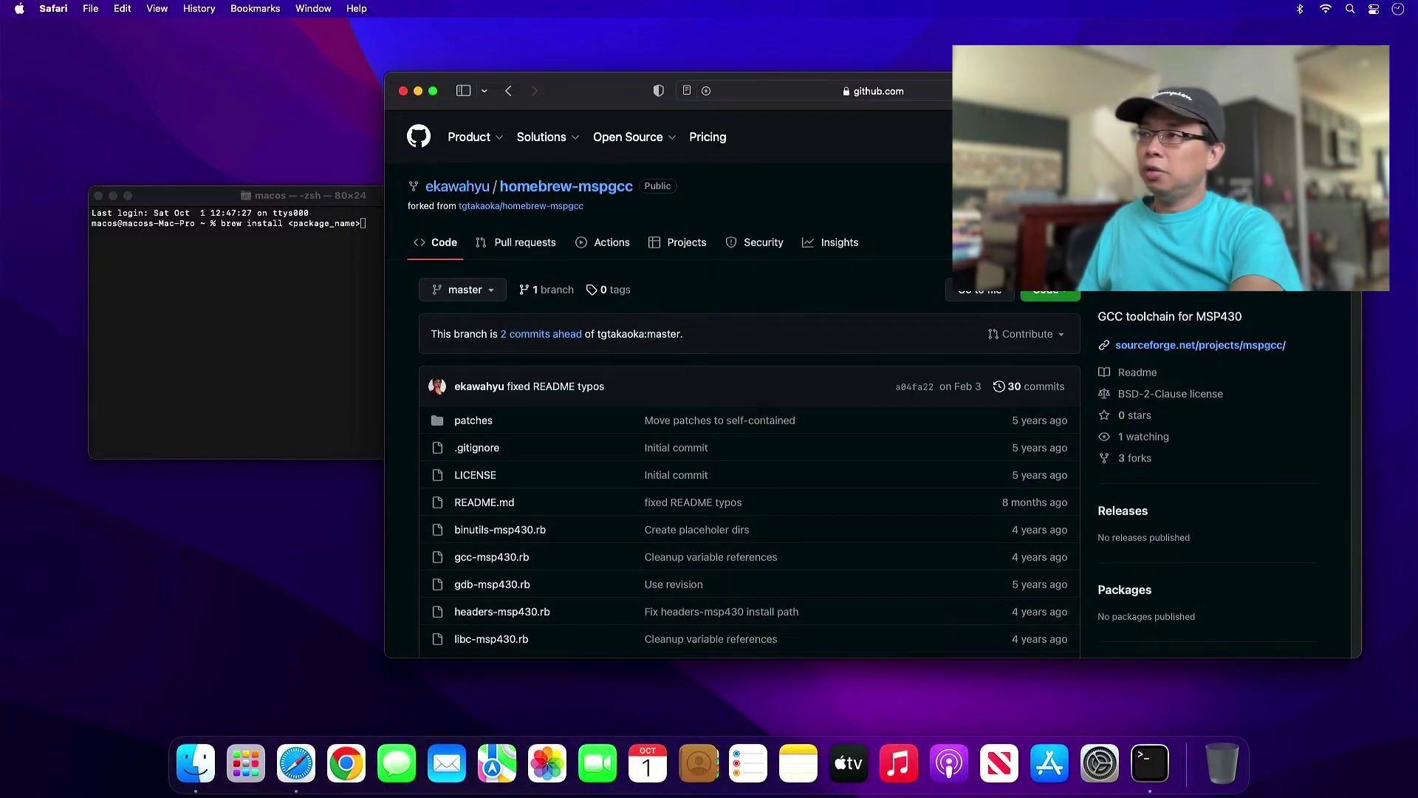
scroll(857, 296, "down", 10)
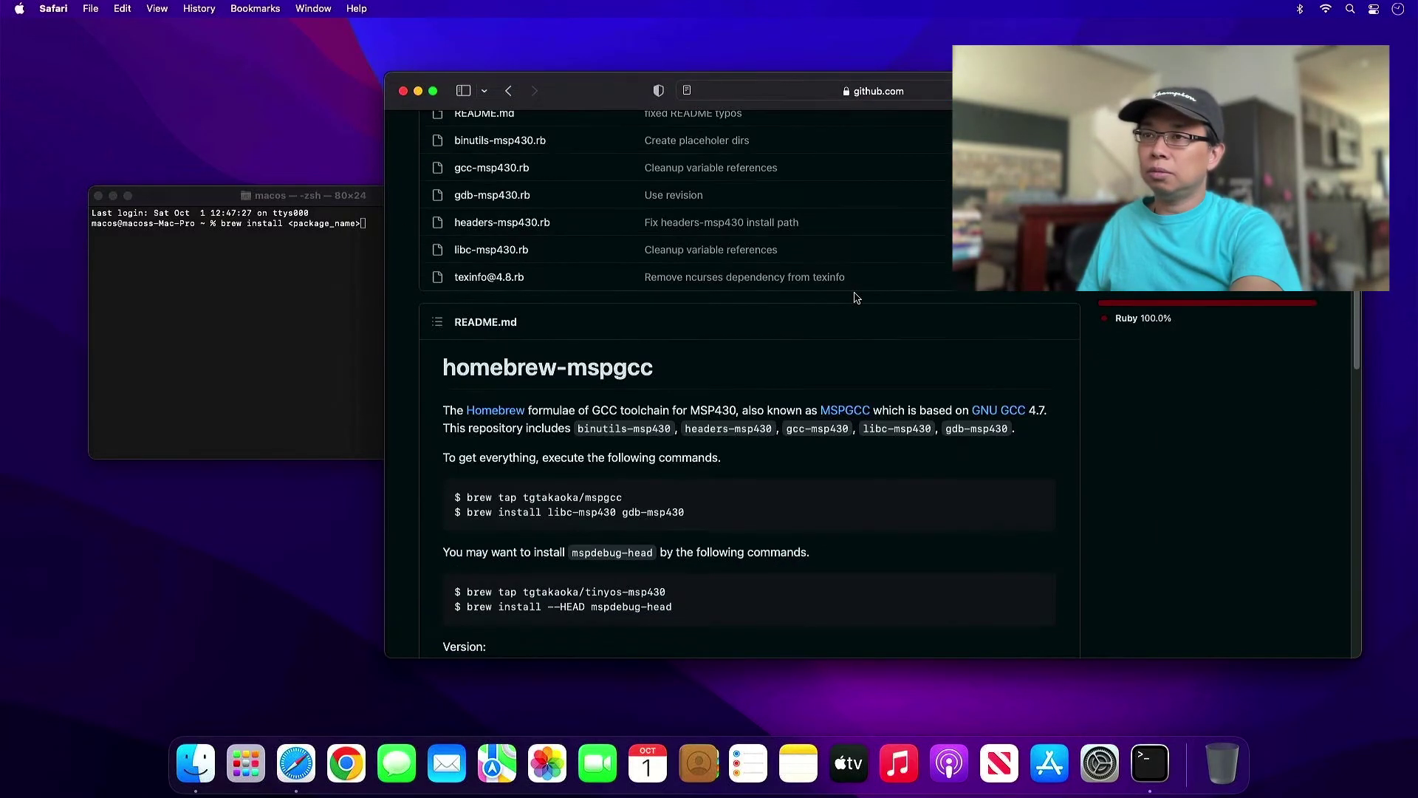
scroll(858, 299, "down", 1)
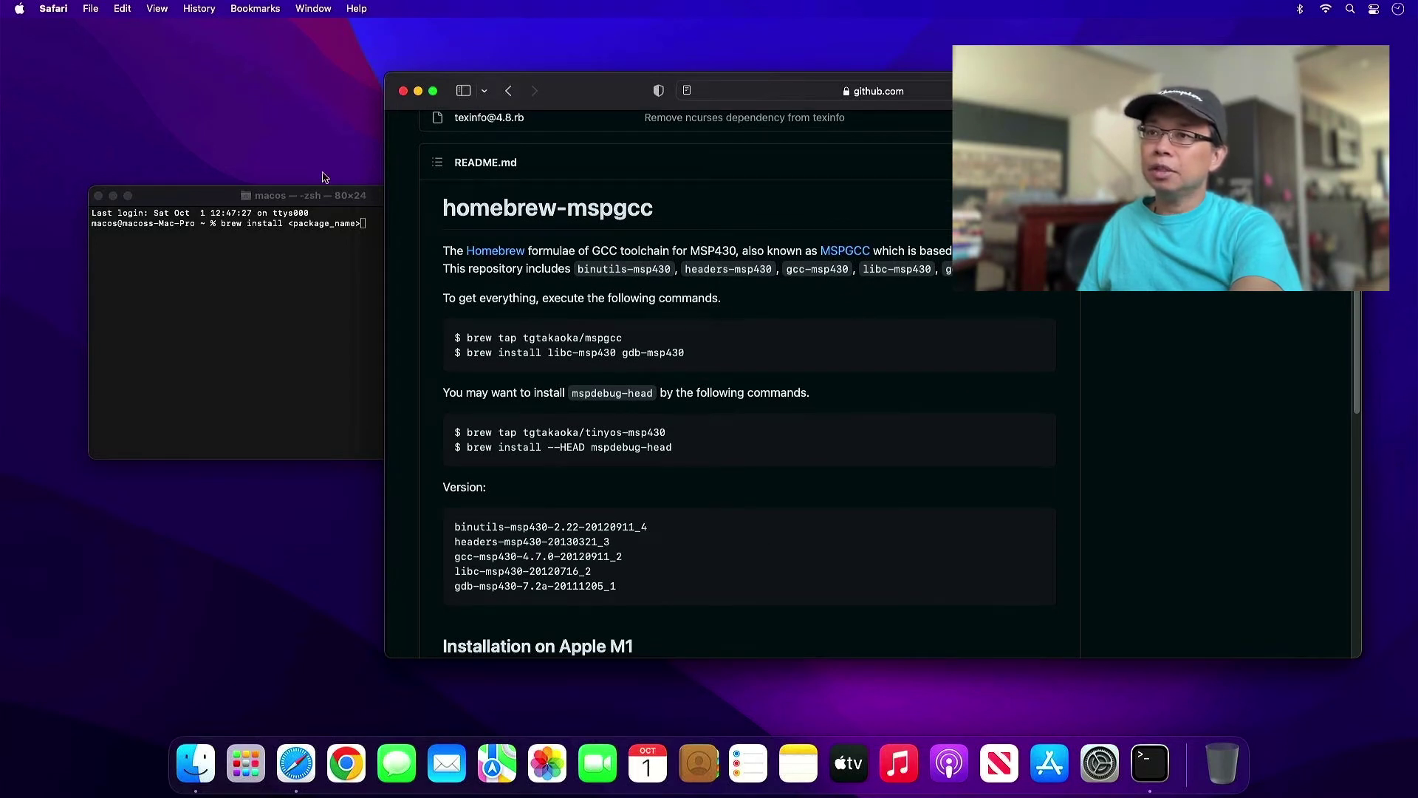
left_click_drag(338, 193, 340, 403)
left_click_drag(562, 90, 412, 58)
Run brew tap tgtakaoka/mspgcc in Terminal, which taps 6 formulae.
left_click(203, 405)
left_click_drag(203, 404, 172, 408)
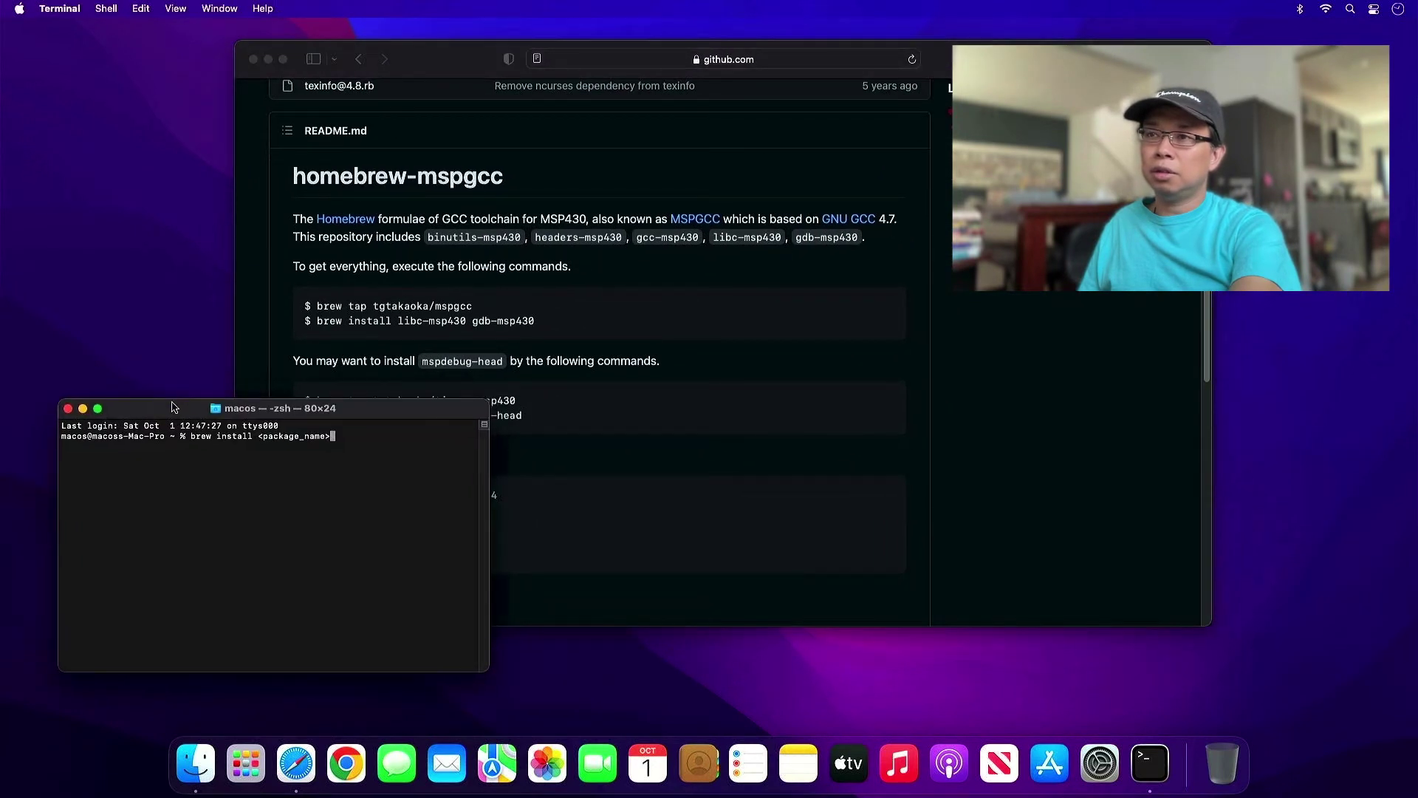
key("BackSpace")
key("BackSpace")
key("BackSpace")
key("BackSpace")
key("BackSpace")
key("BackSpace")
key("BackSpace")
key("BackSpace")
key("BackSpace")
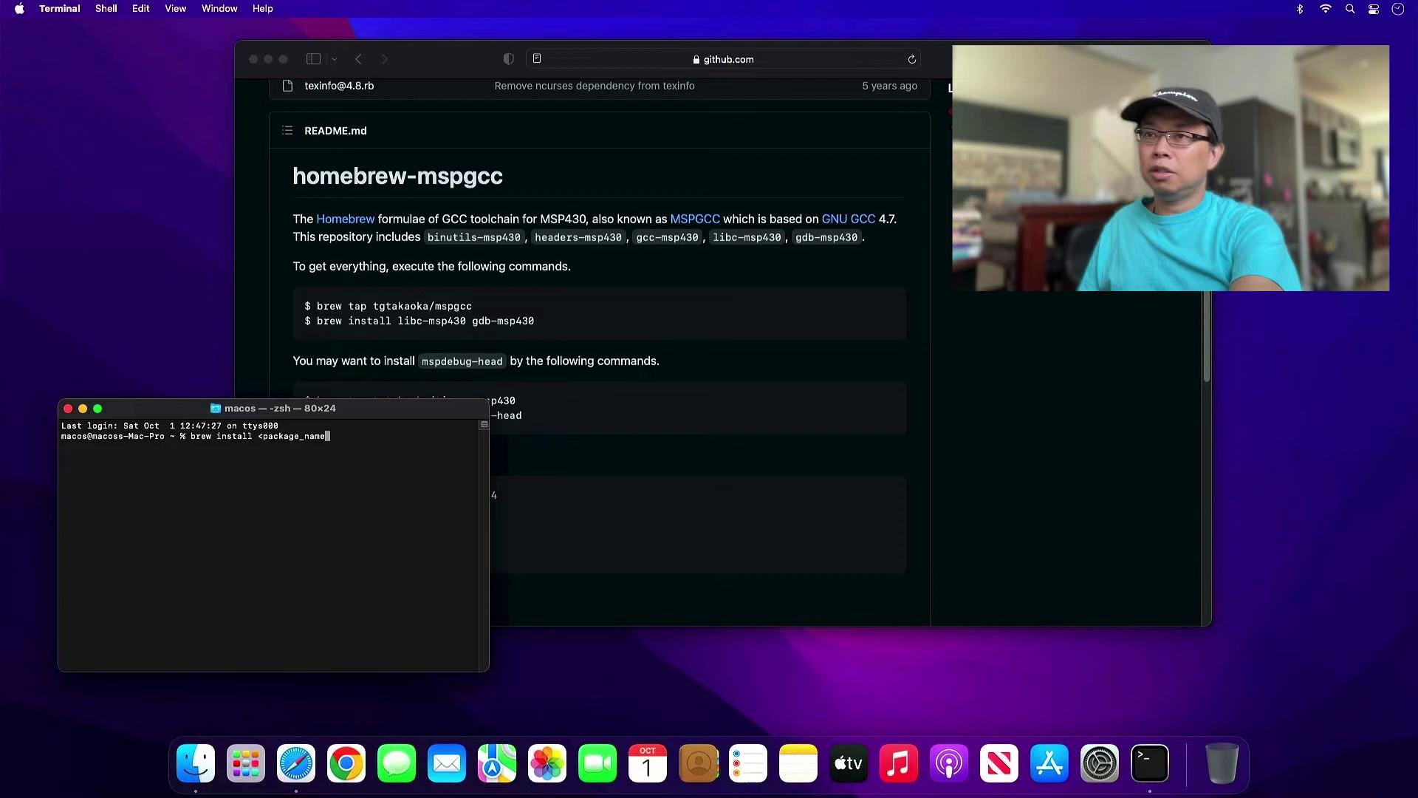
key("BackSpace")
key("BackSpace")
key("BackSpace")
key("BackSpace")
key("BackSpace")
key("BackSpace")
key("BackSpace")
key("BackSpace")
key("BackSpace")
key("BackSpace")
key("BackSpace")
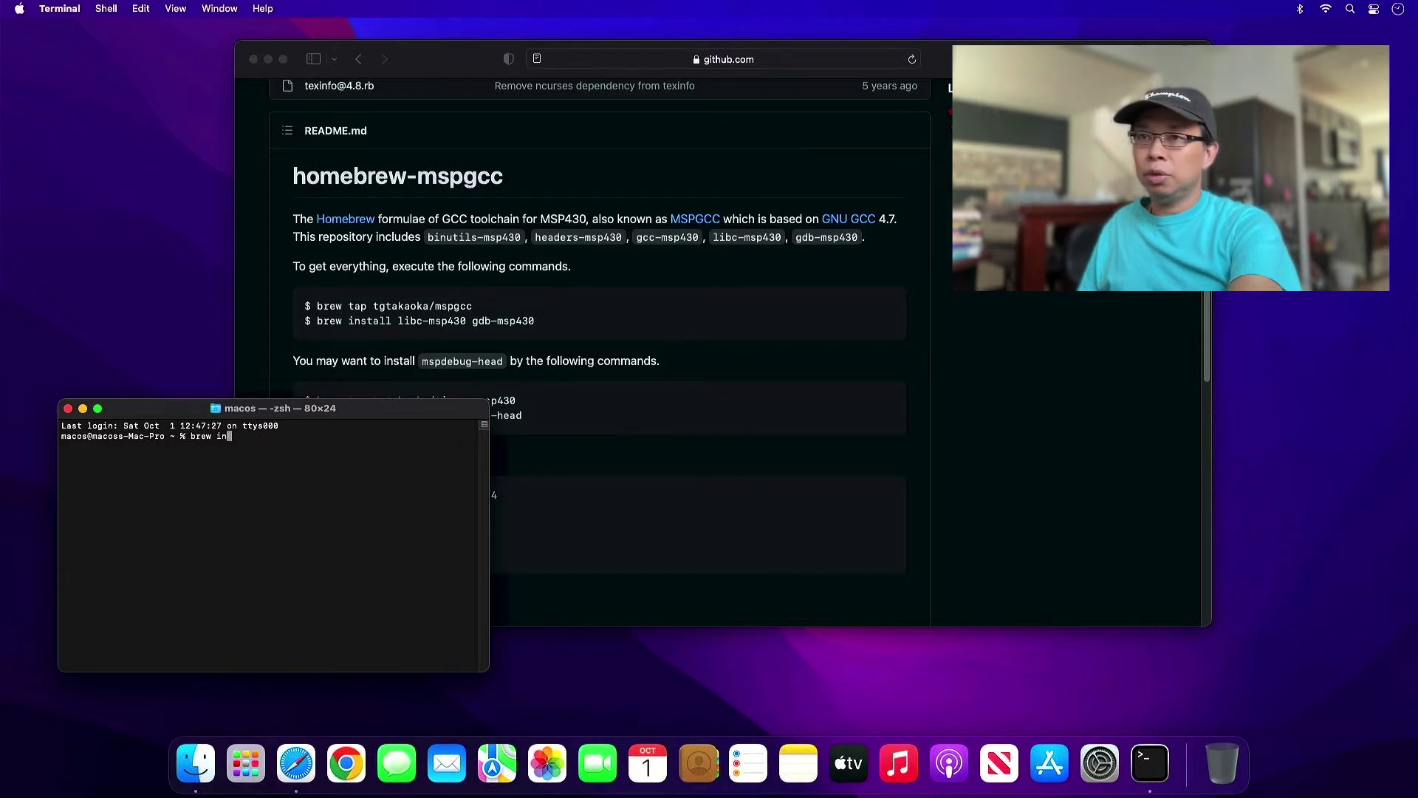
type("tap tgtakaoka")
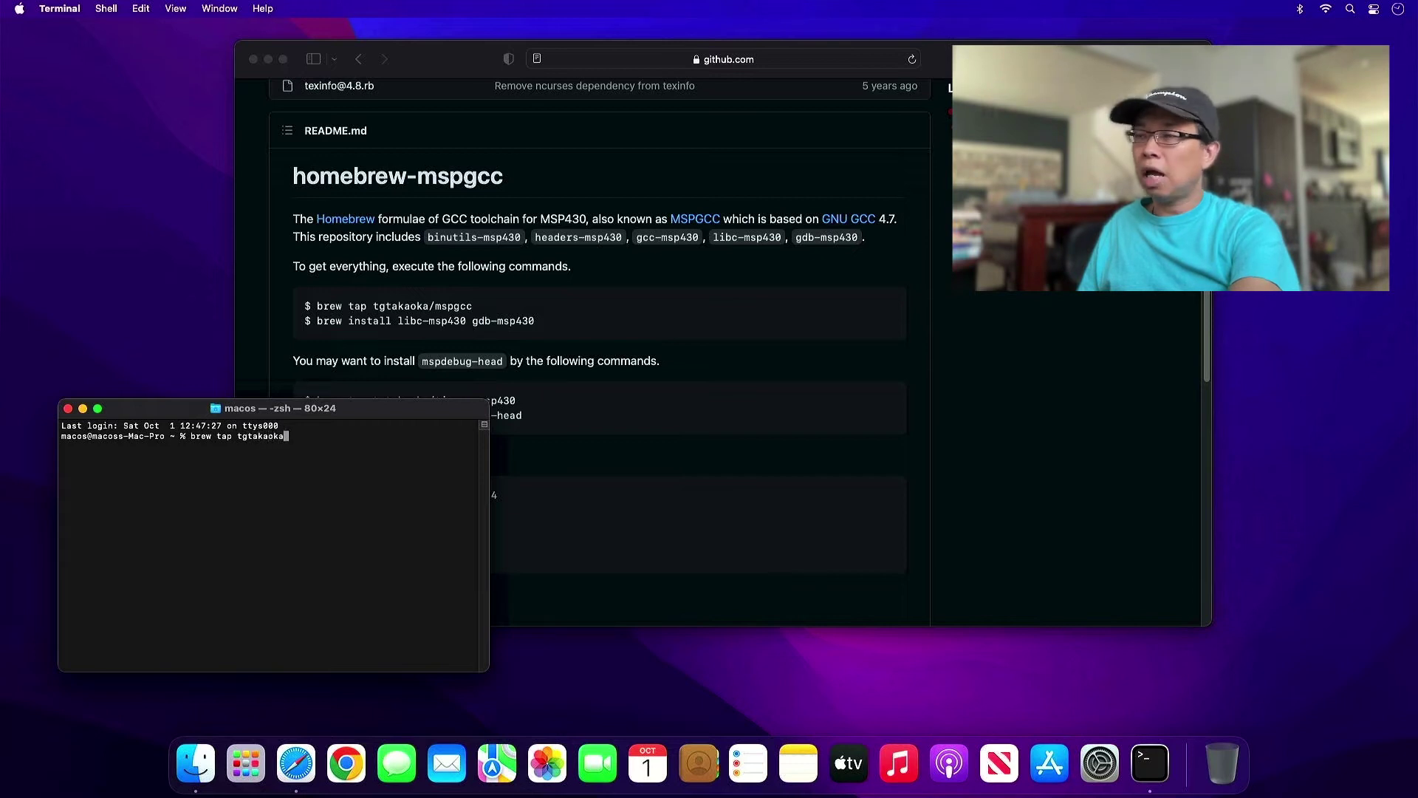
type("/mspgcc")
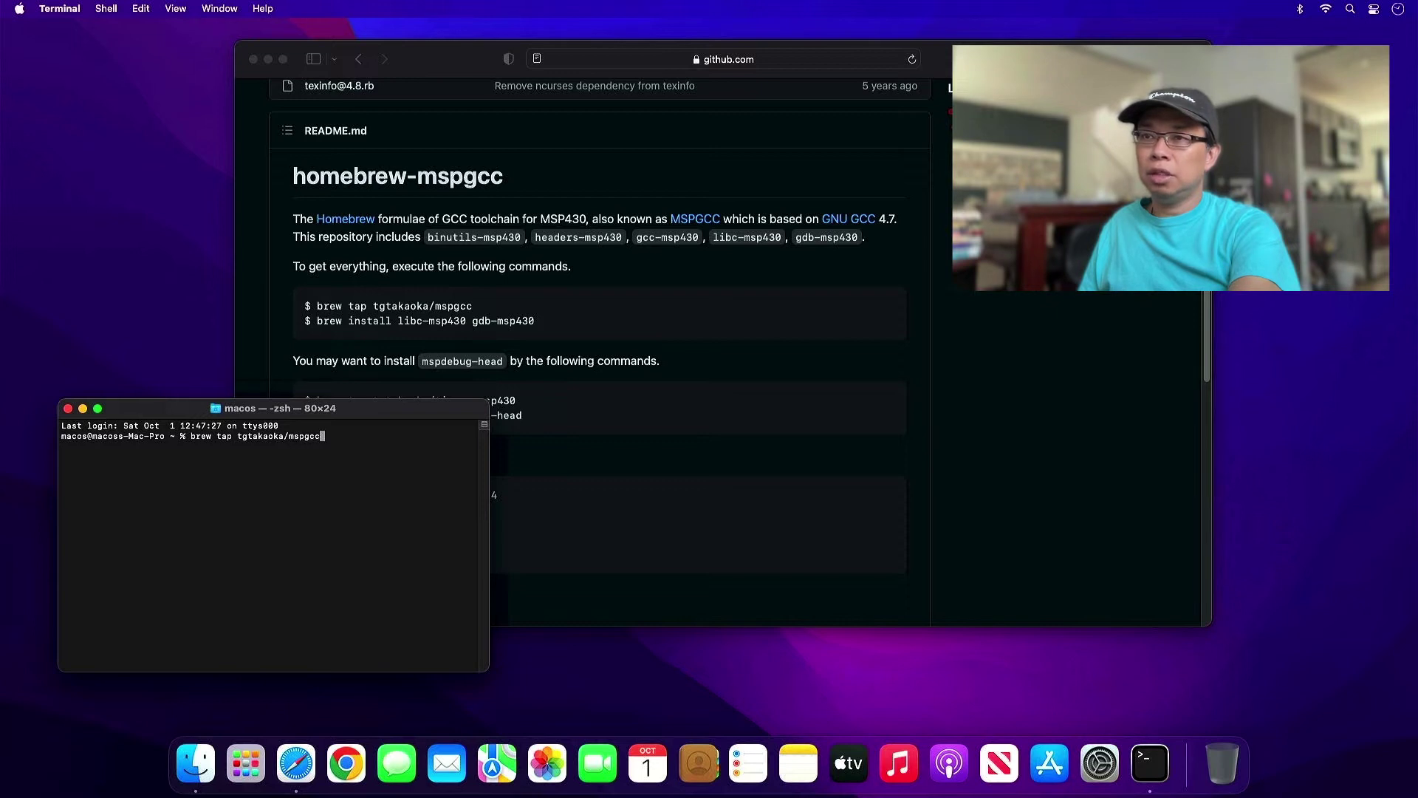
key("Return")
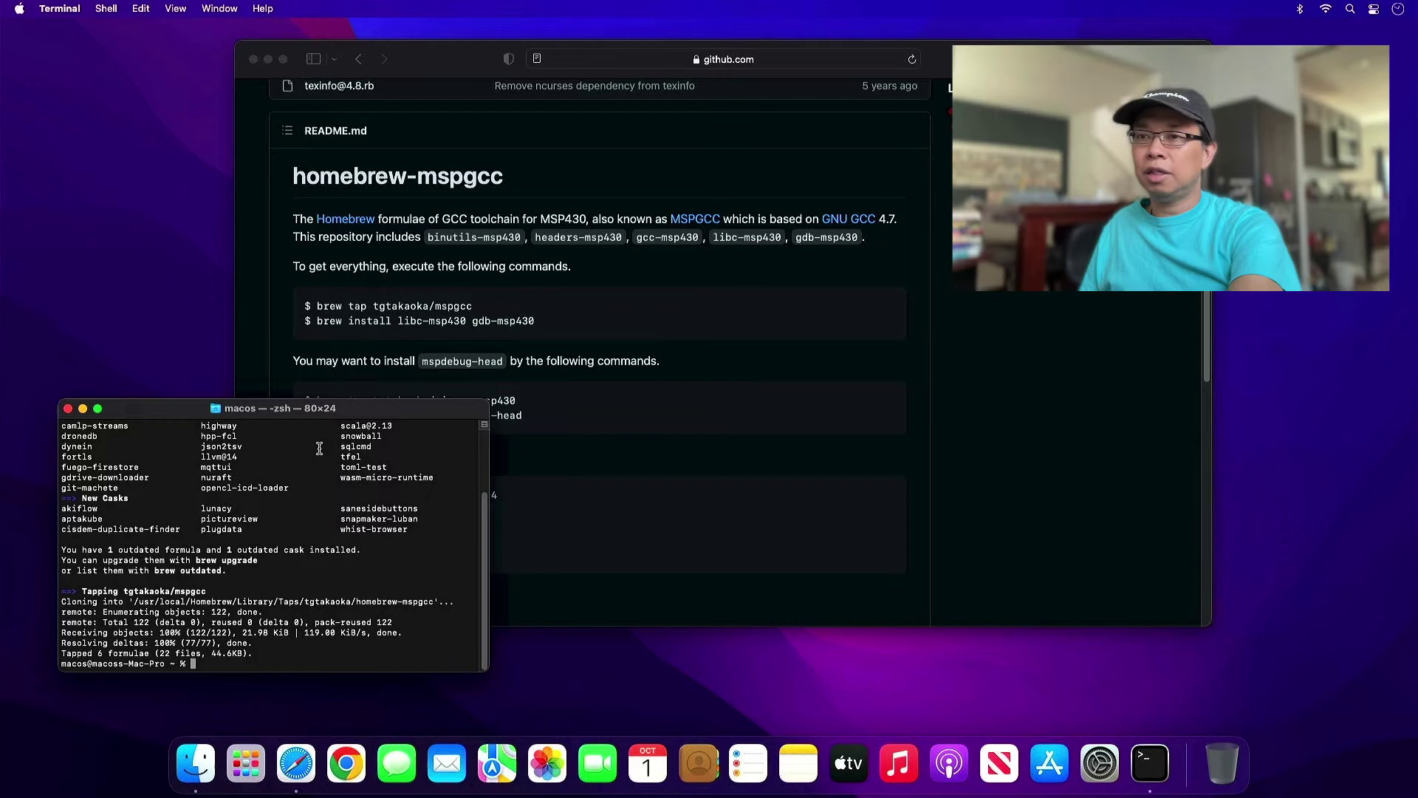
Run 'brew install libc-msp430 gdb-msp430' copied from the README; it fails with EPERM on /usr/local/lib/msp430.
left_click(448, 370)
left_click_drag(539, 325, 320, 325)
key("super+c")
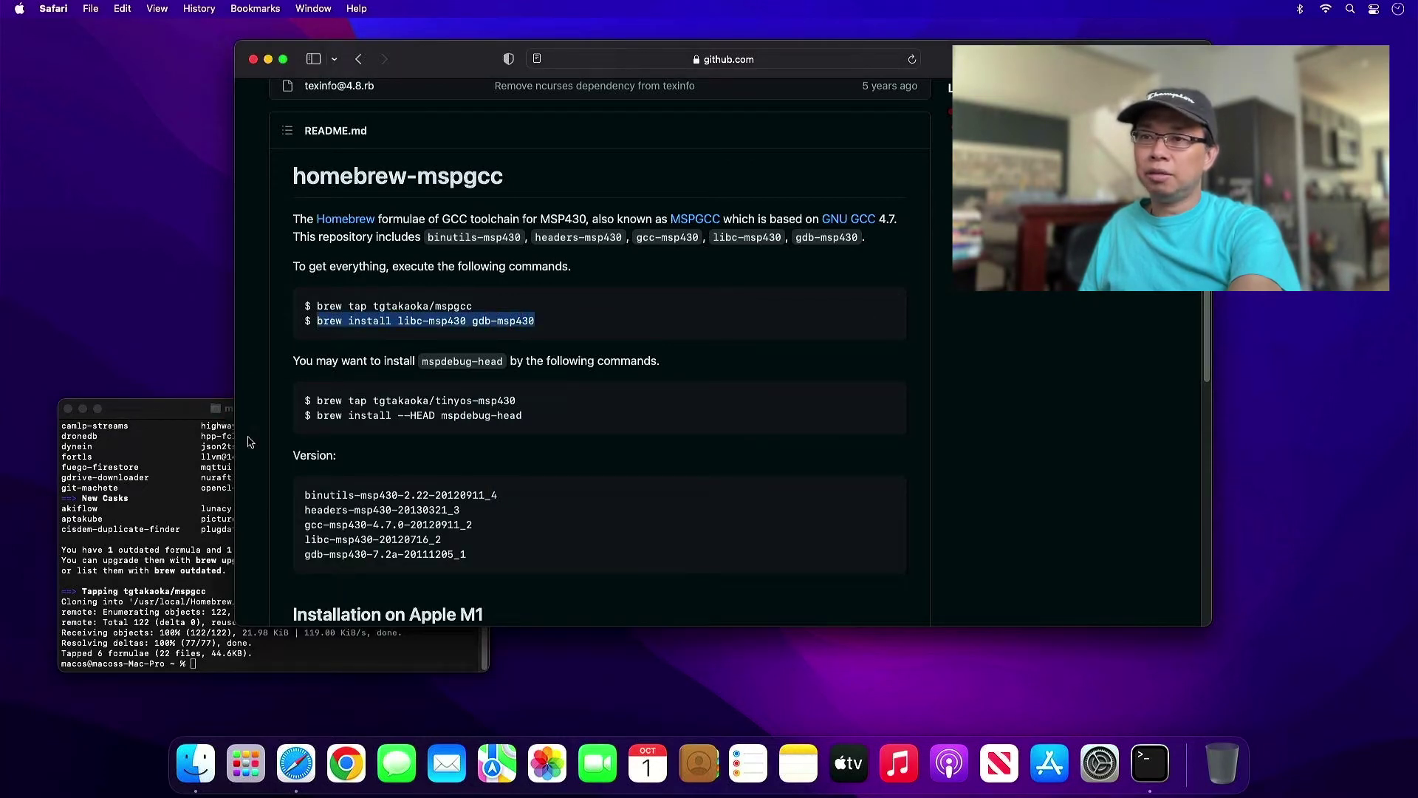
left_click(185, 530)
key("super+v")
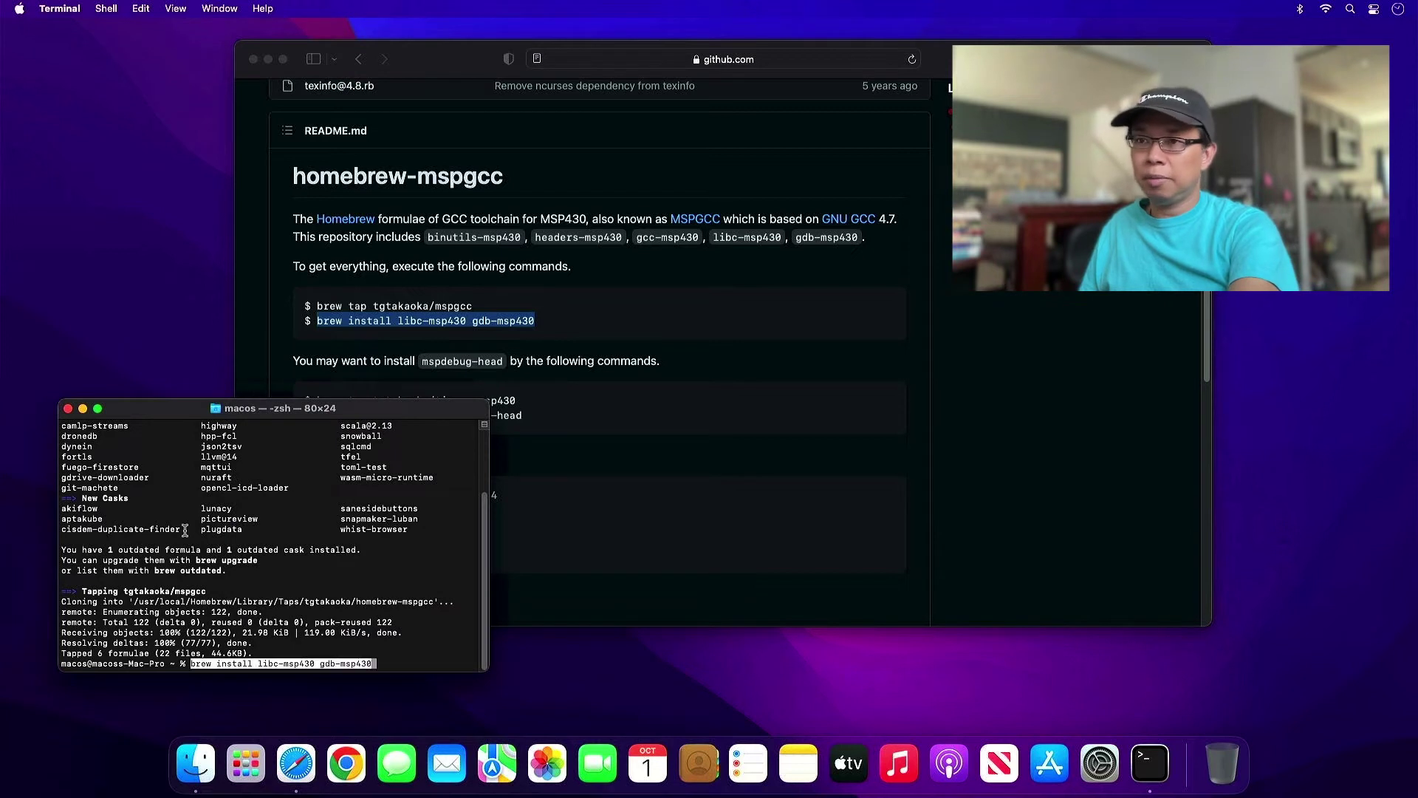
key("Return")
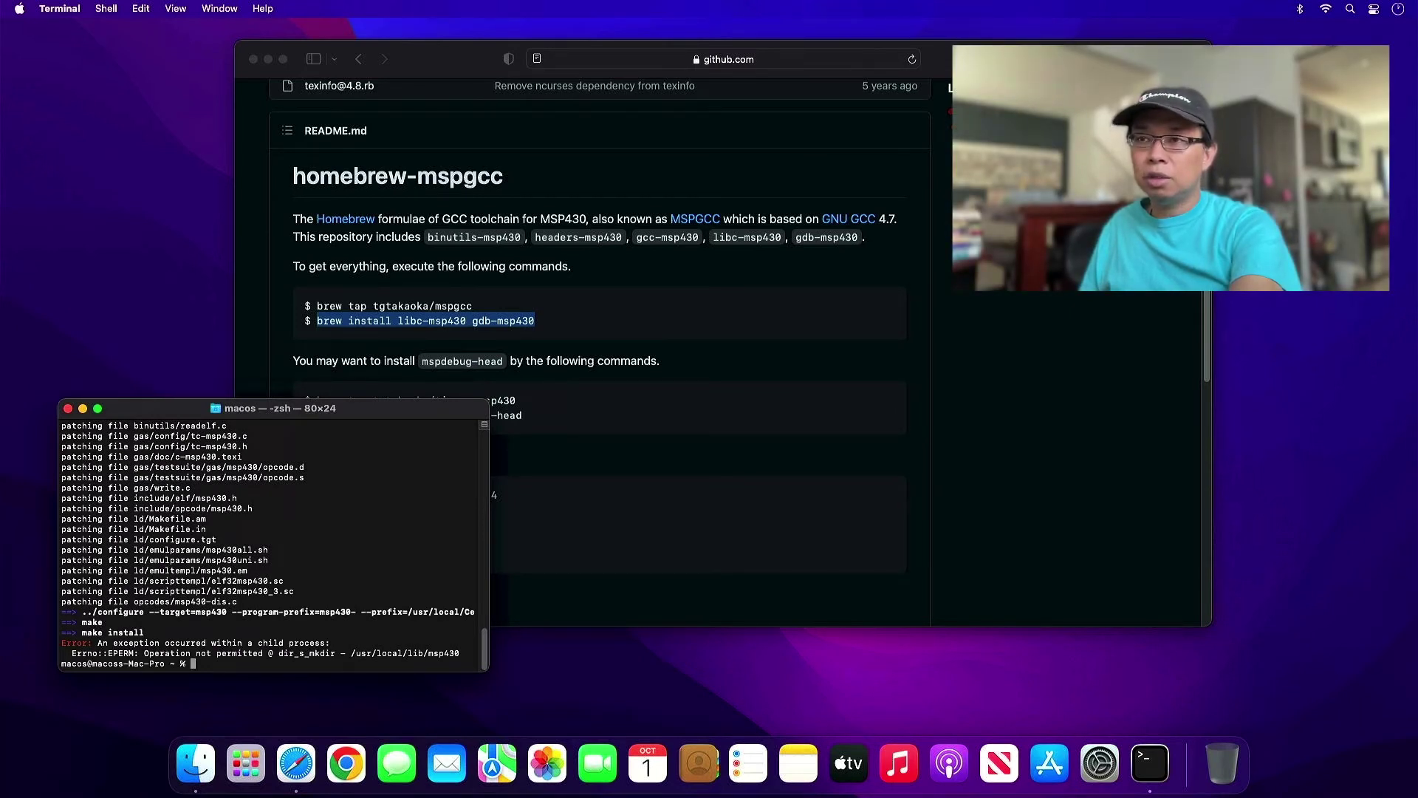
Copy the README's Troubleshooting mkdir commands and run them to create the msp430 folders.
scroll(522, 348, "down", 10)
left_click(521, 348)
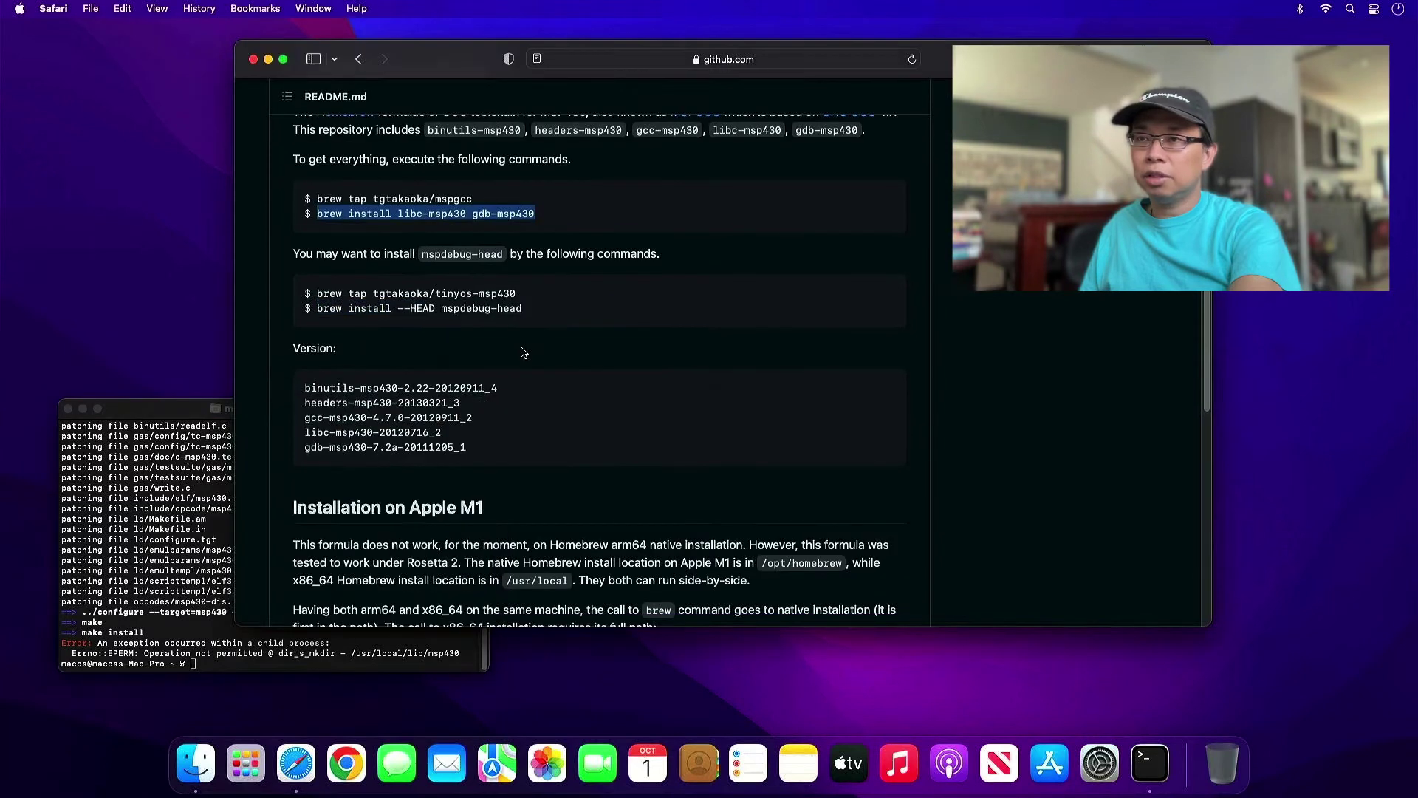
scroll(522, 348, "down", 8)
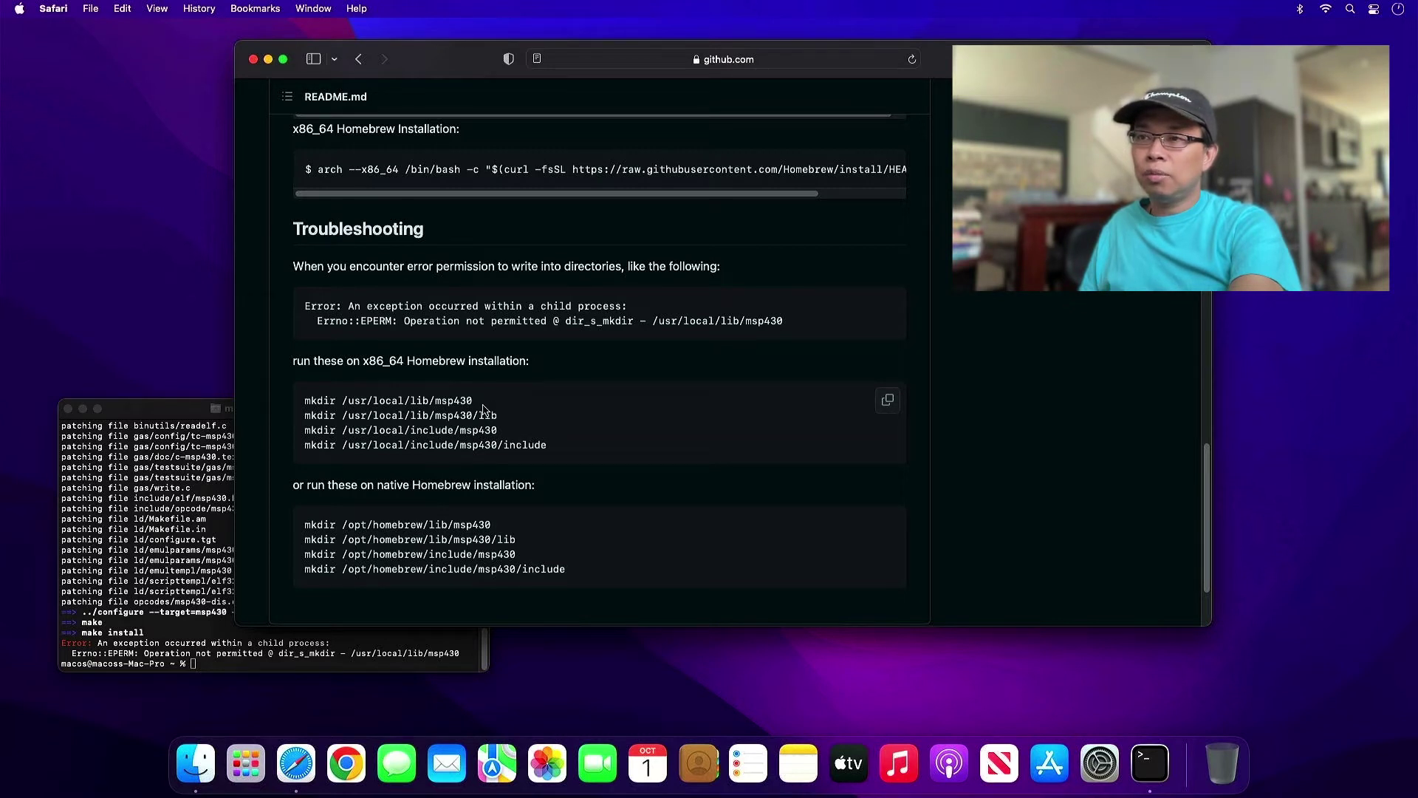
left_click(887, 400)
left_click(207, 542)
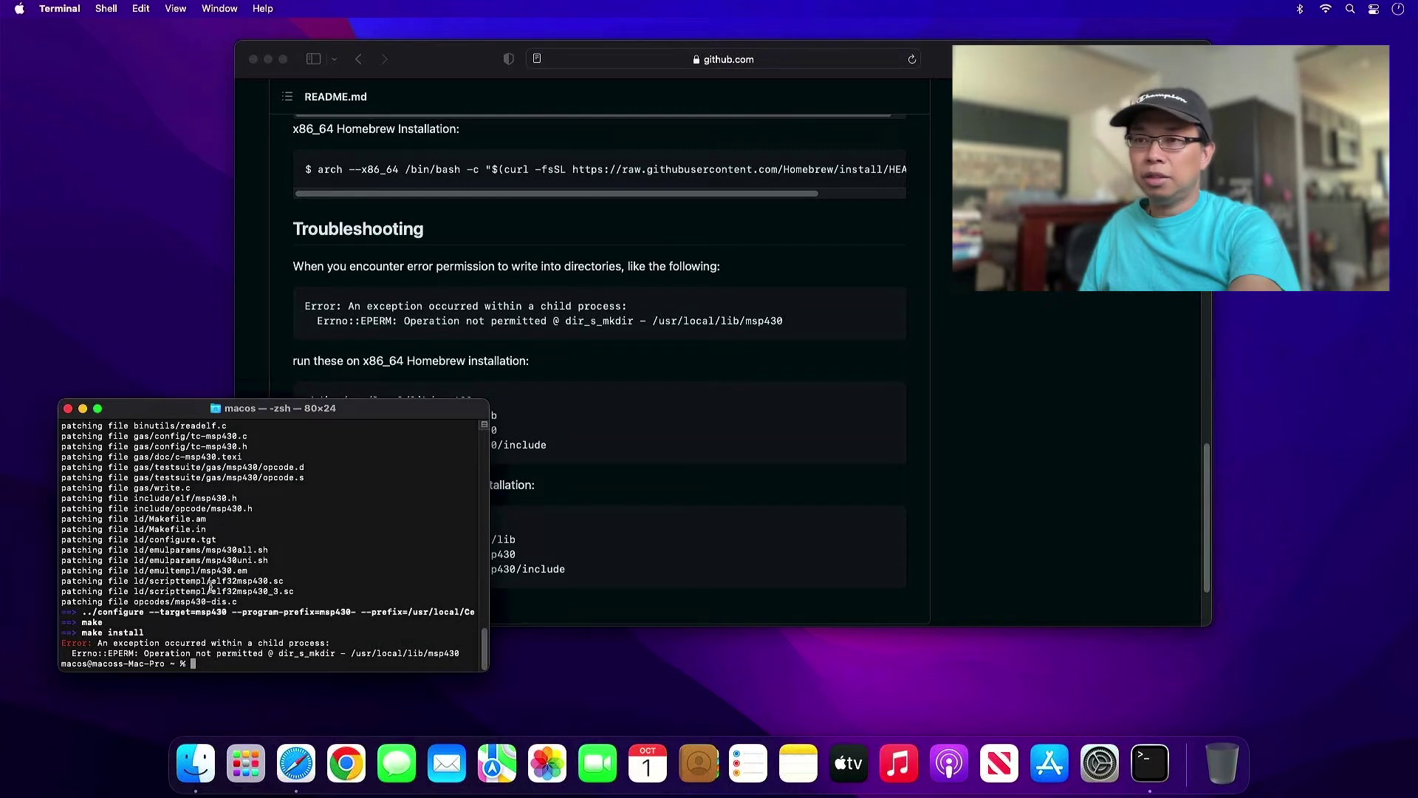
key("super+v")
key("Return")
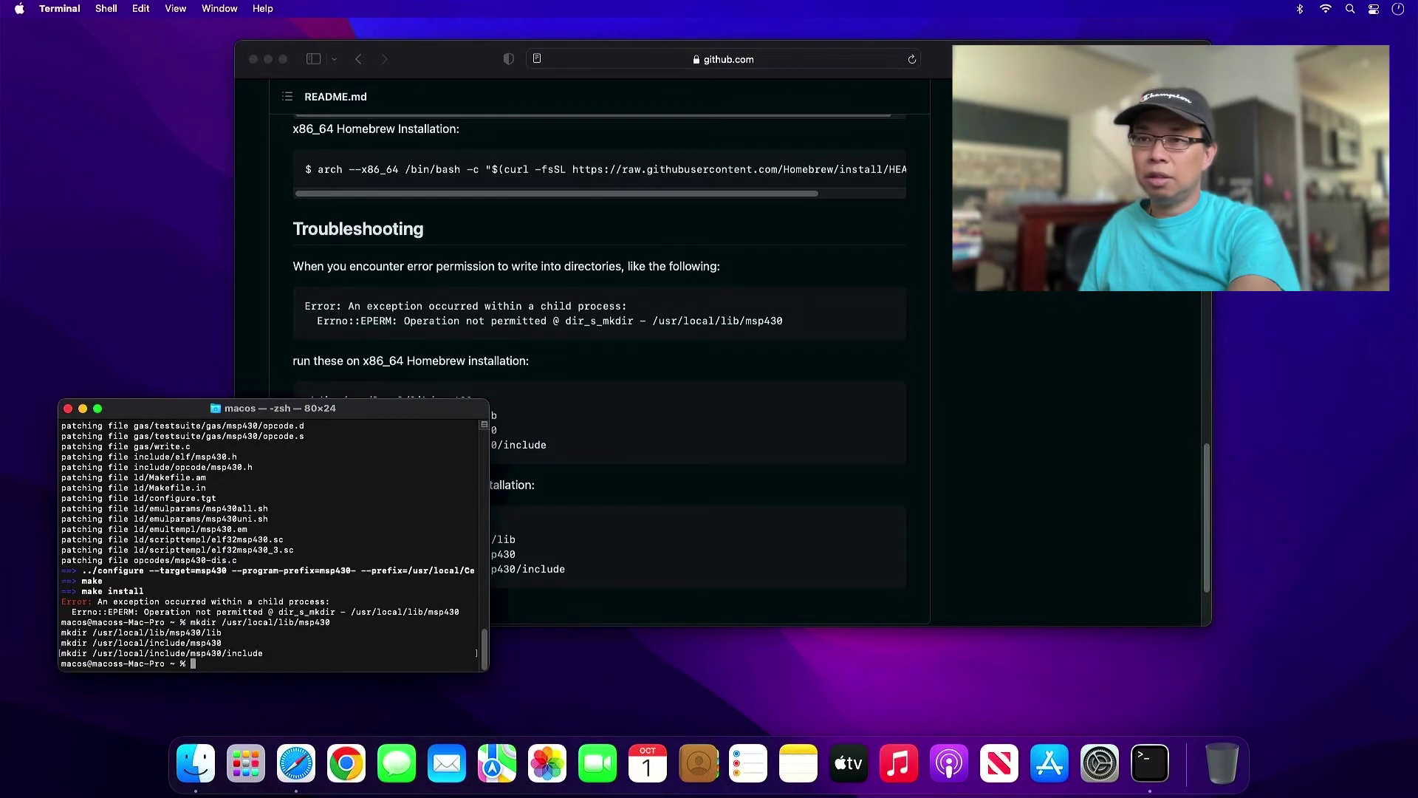
Rerun brew install libc-msp430 gdb-msp430, which finishes building gdb-msp430 7.2a.
key("super+v")
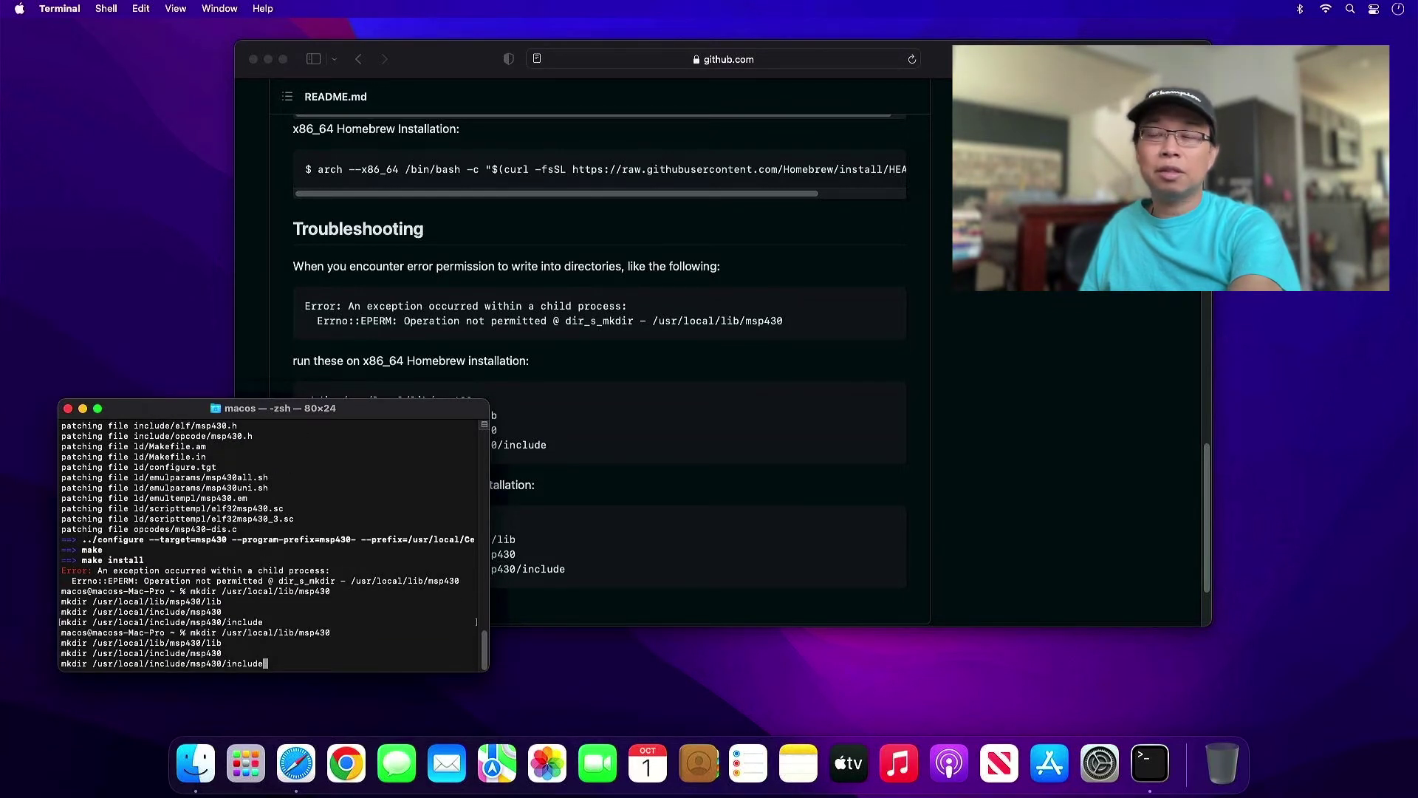
left_click(64, 652)
key("super+v")
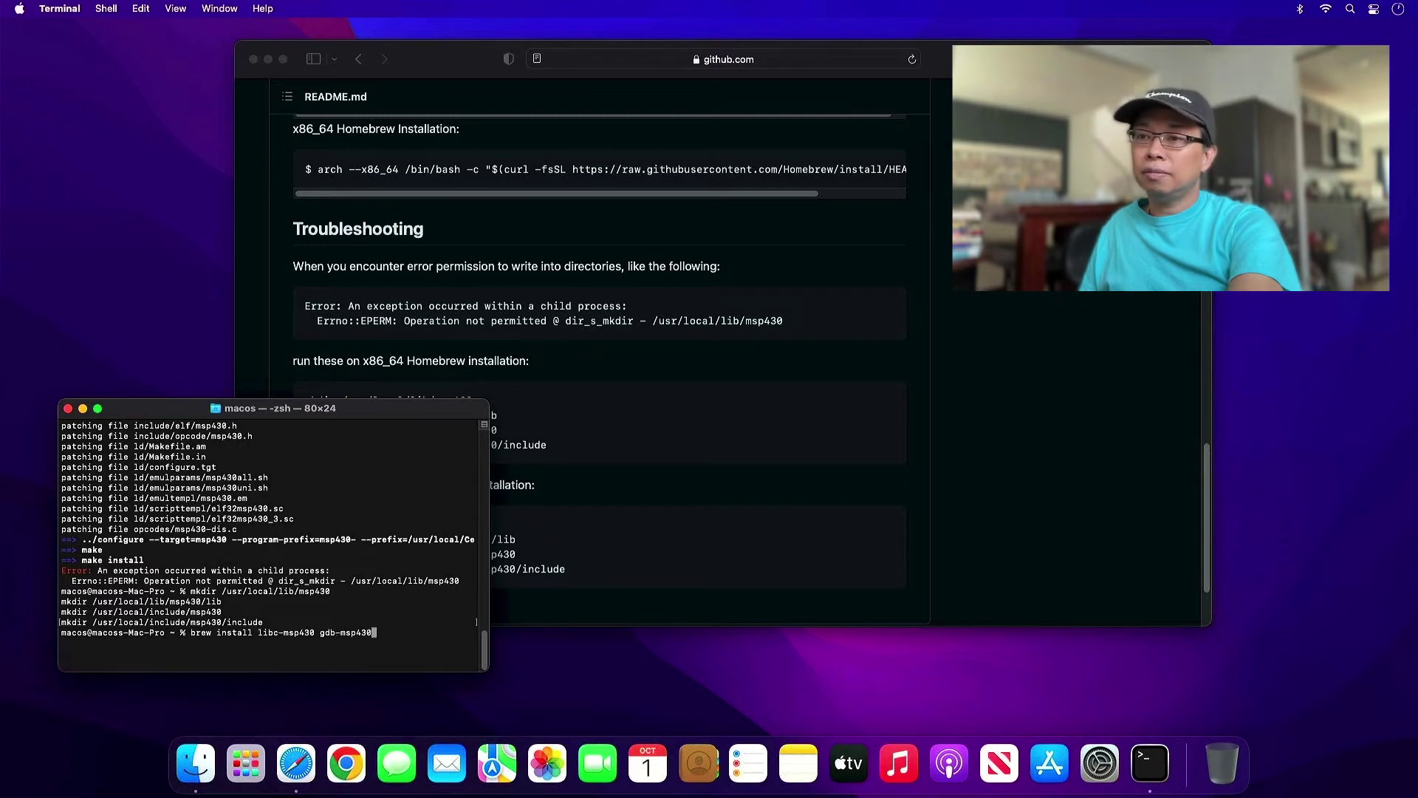
key("Return")
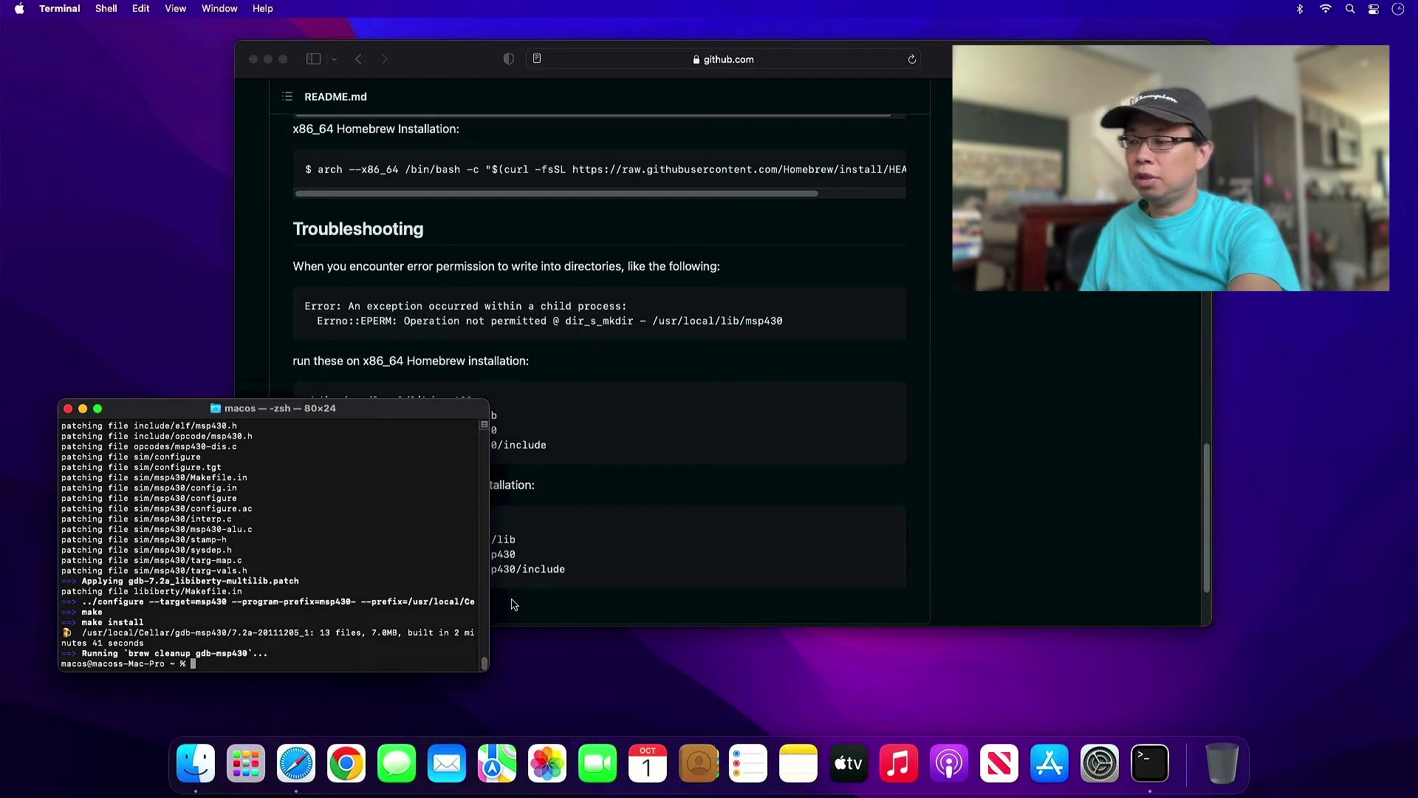
Confirm msp430-gcc -v reports gcc 4.7.0, then clear the Terminal screen.
type("msp")
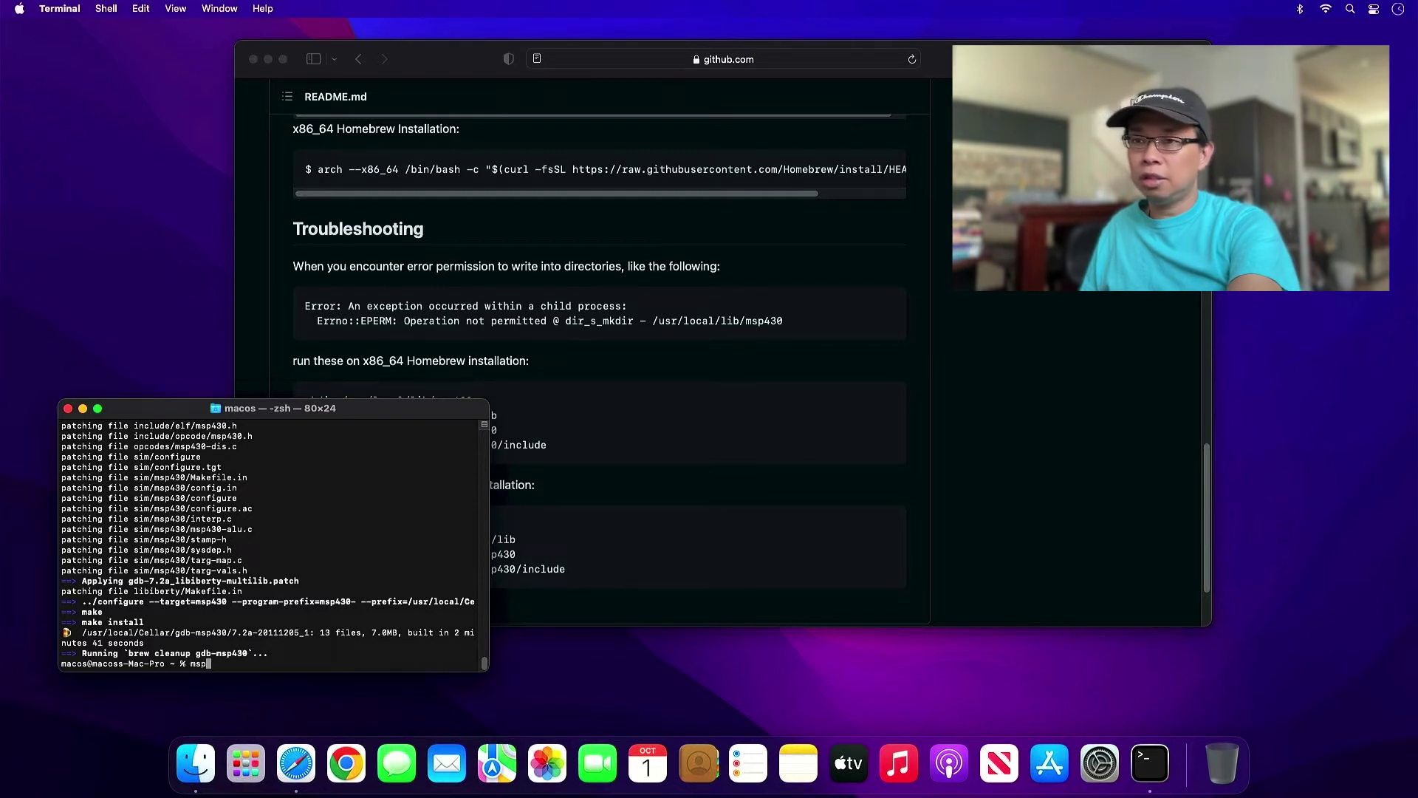
type("430-")
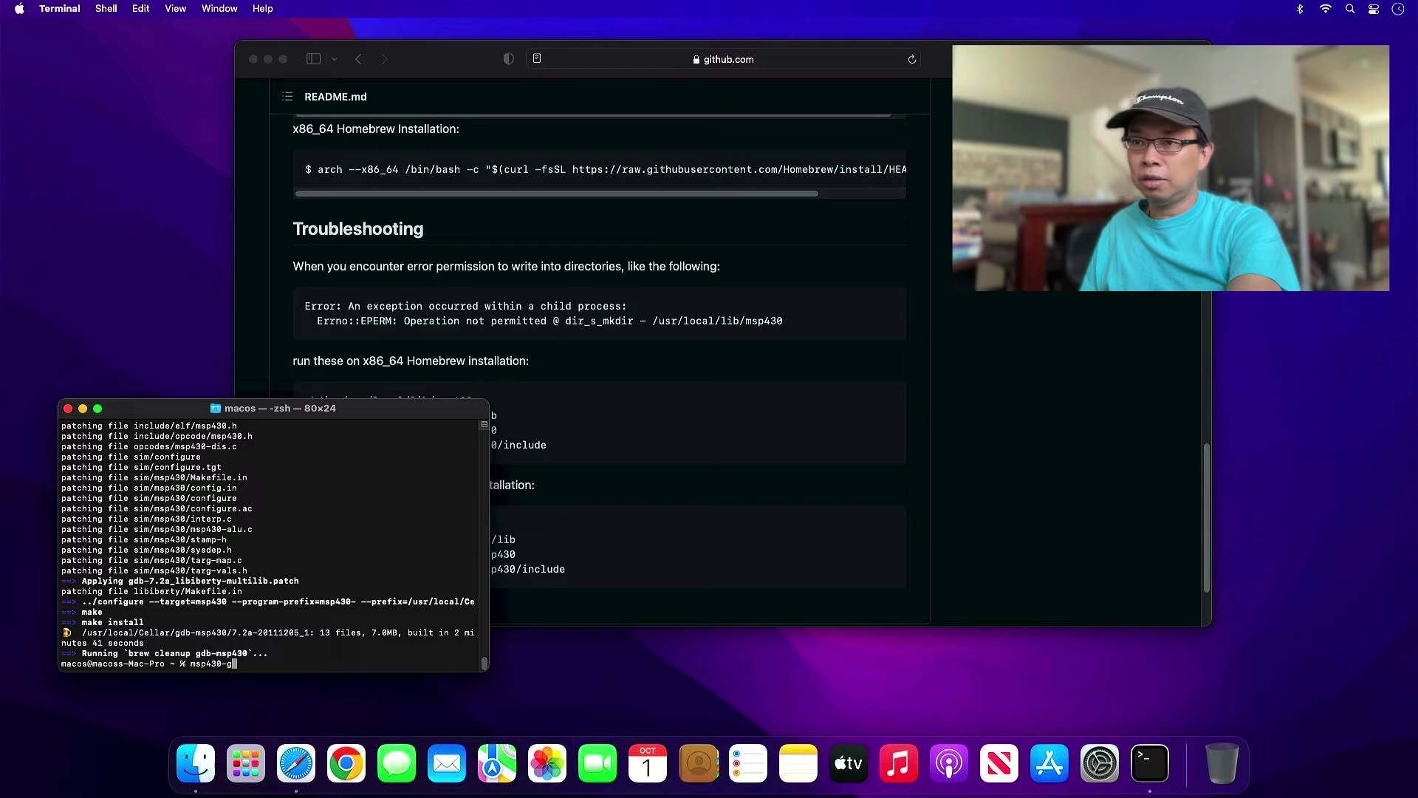
type("gcc -v")
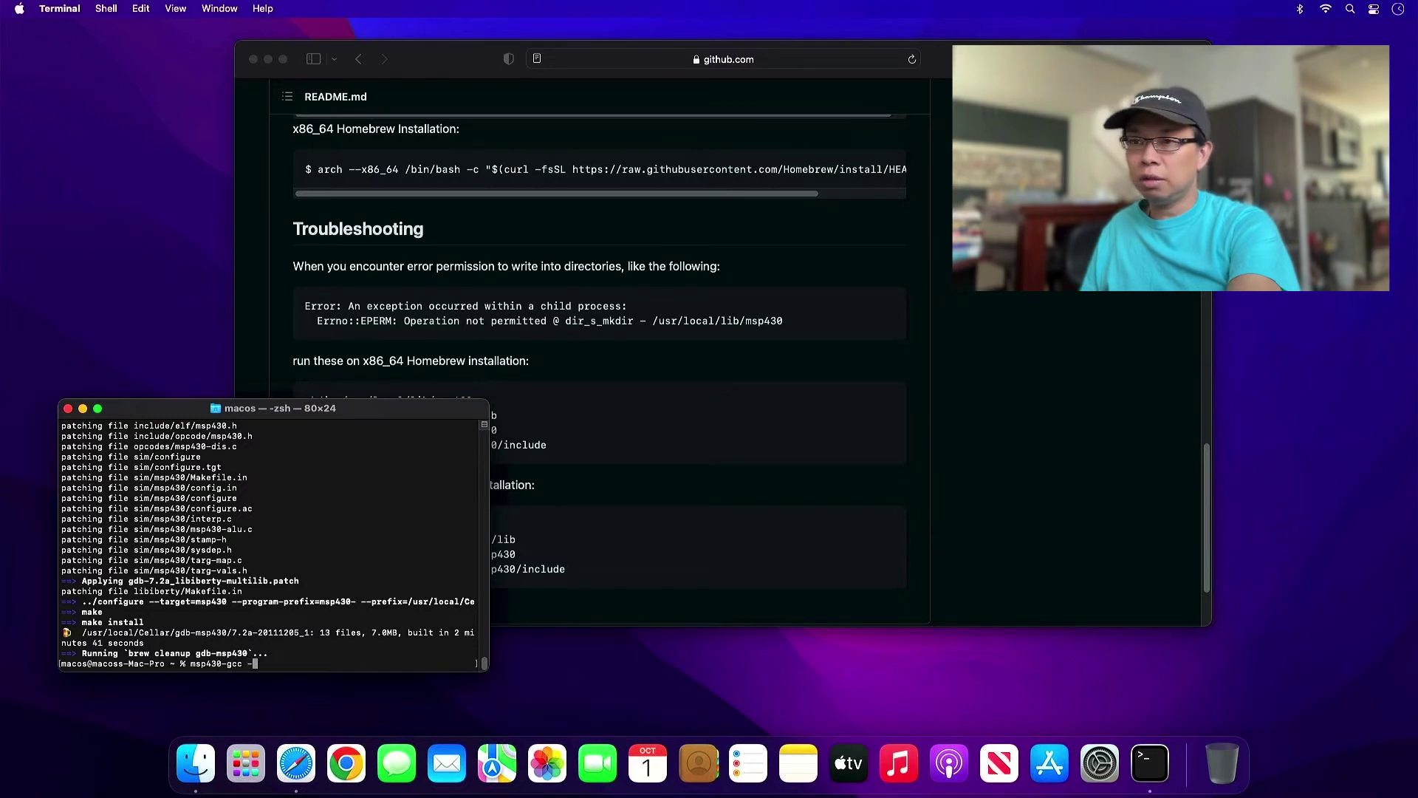
key("Return")
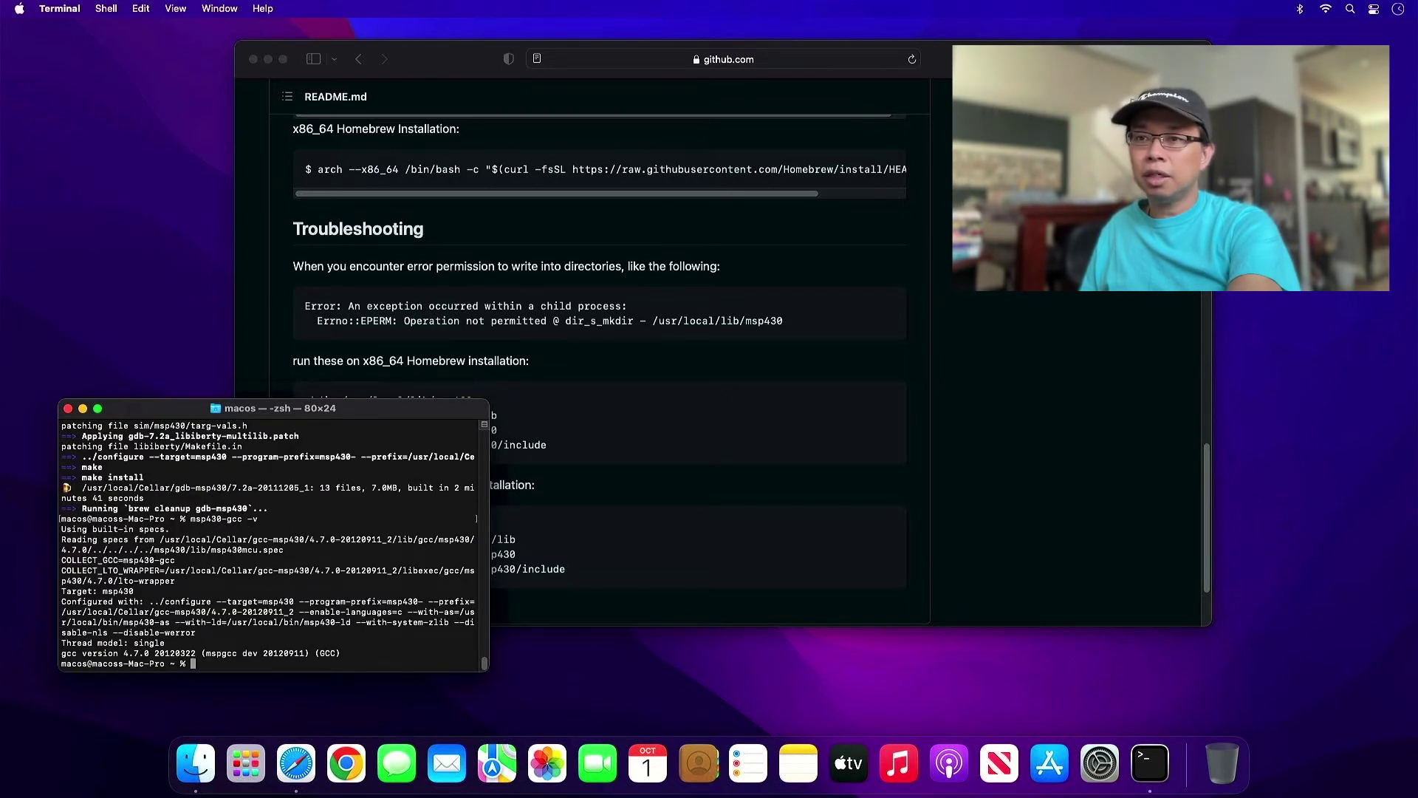
type("clear")
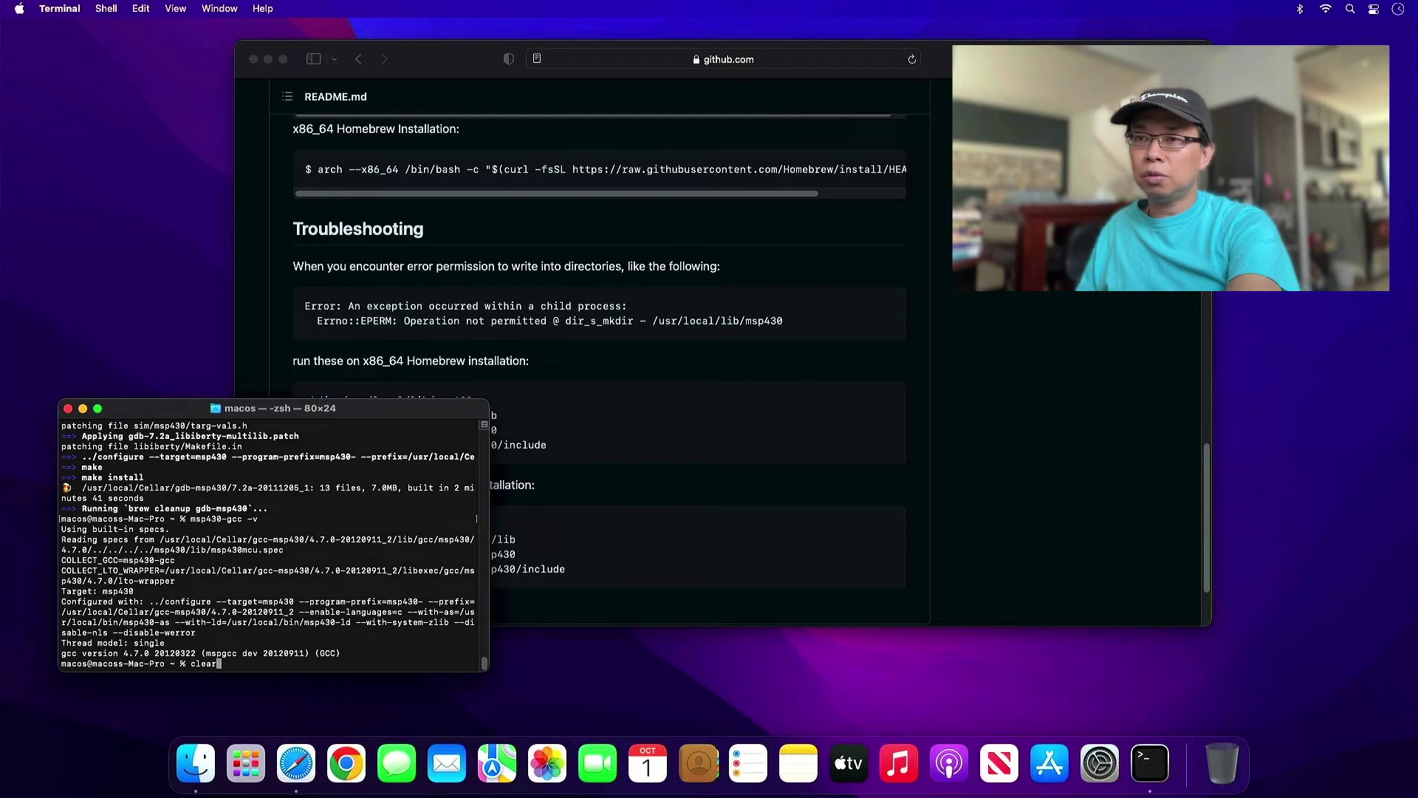
key("Return")
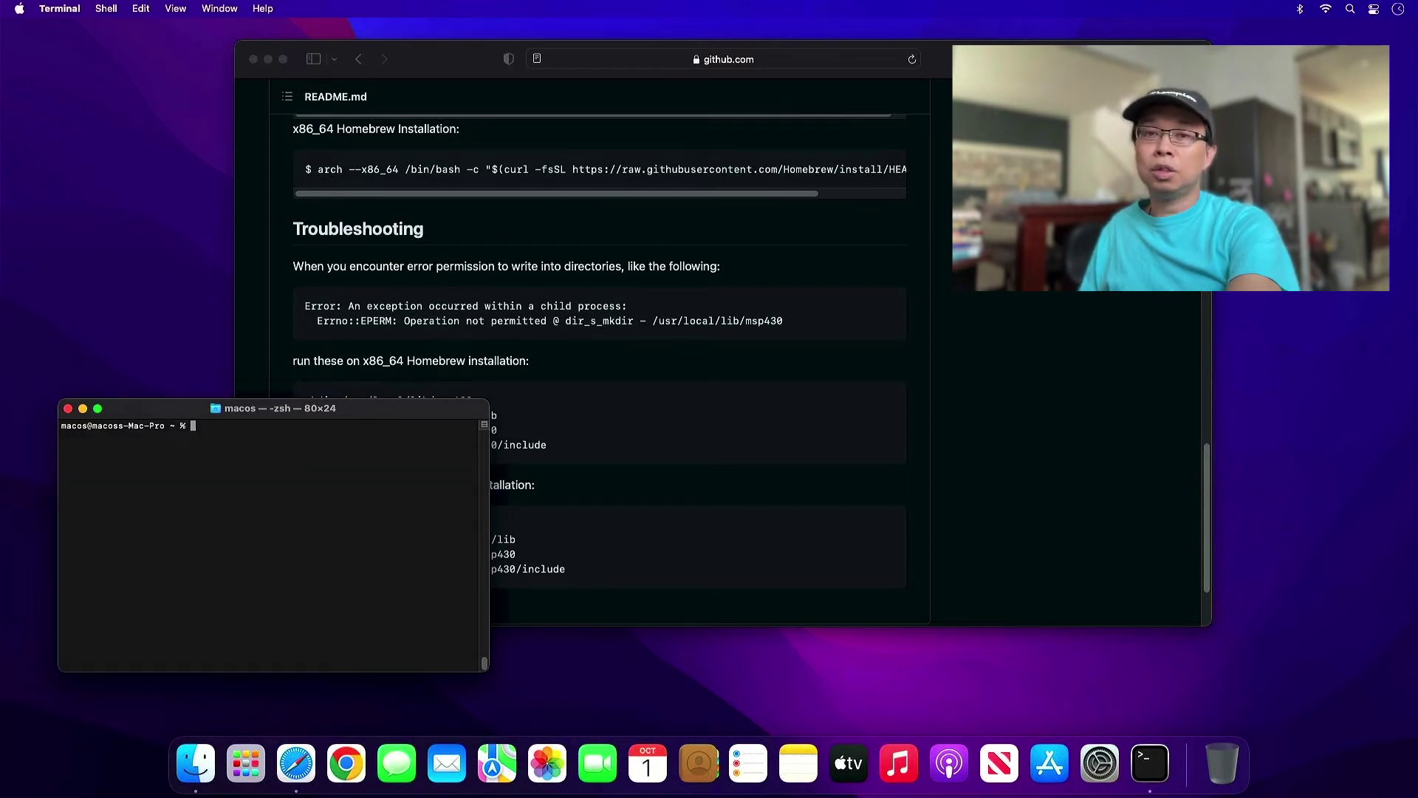
type("git clone ")
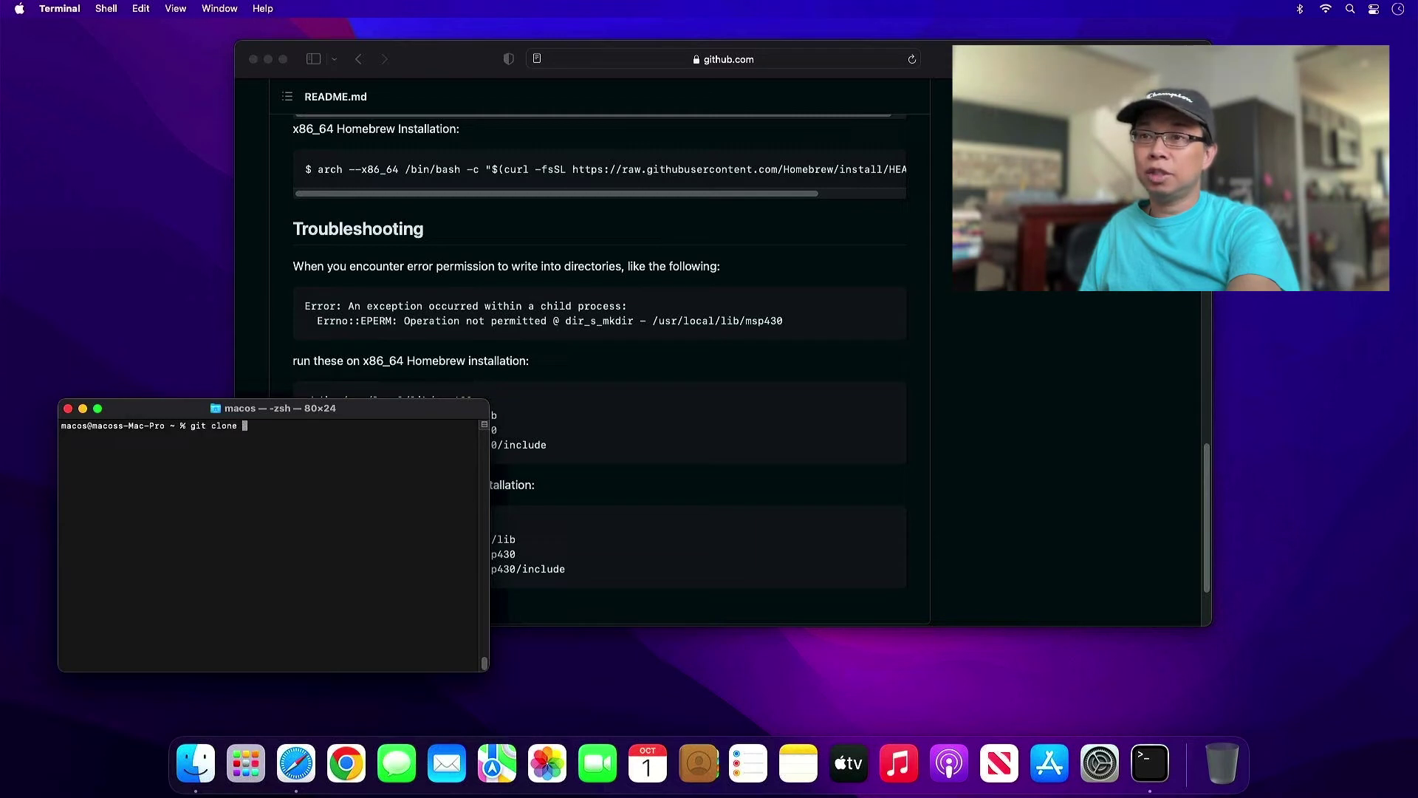
type("https")
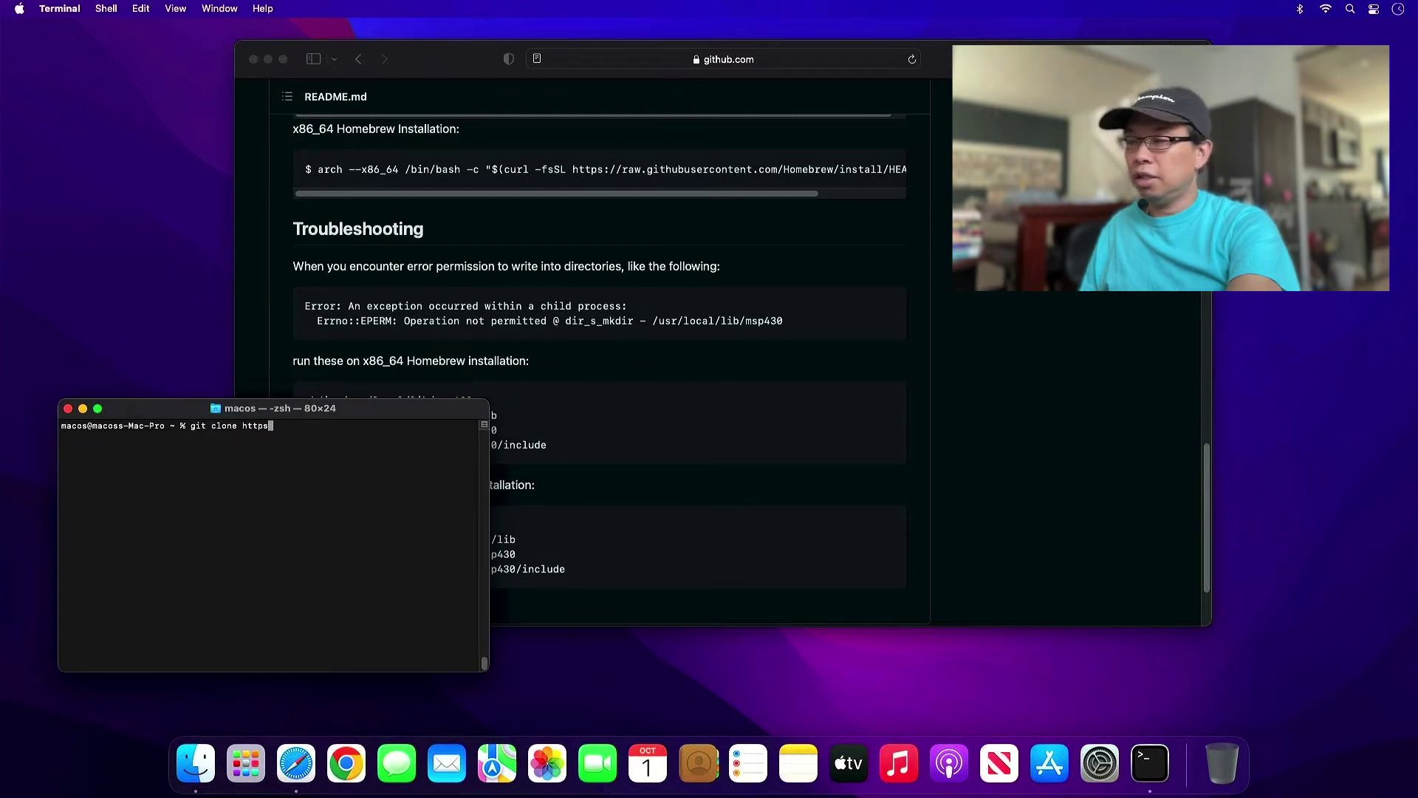
type("://githb")
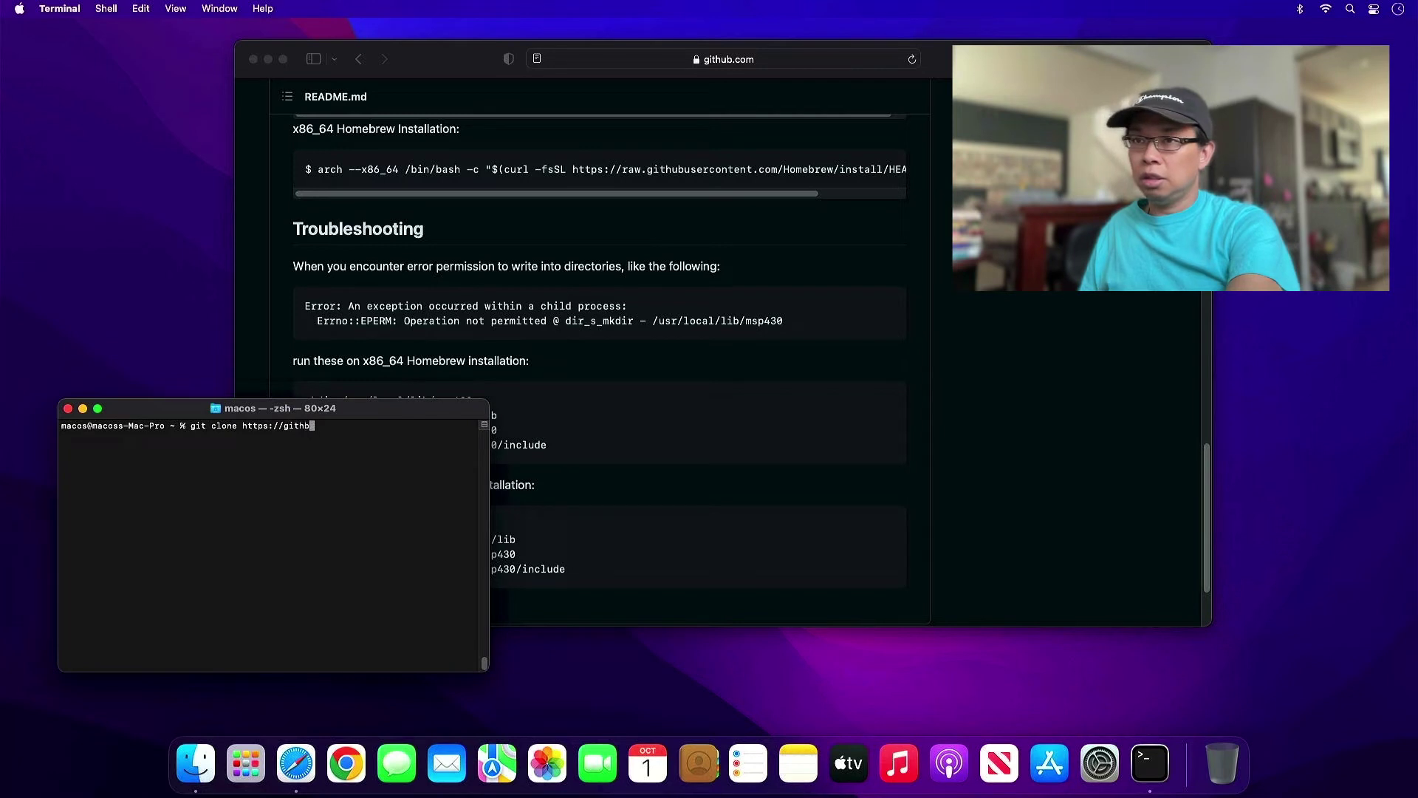
key("BackSpace")
type("ub")
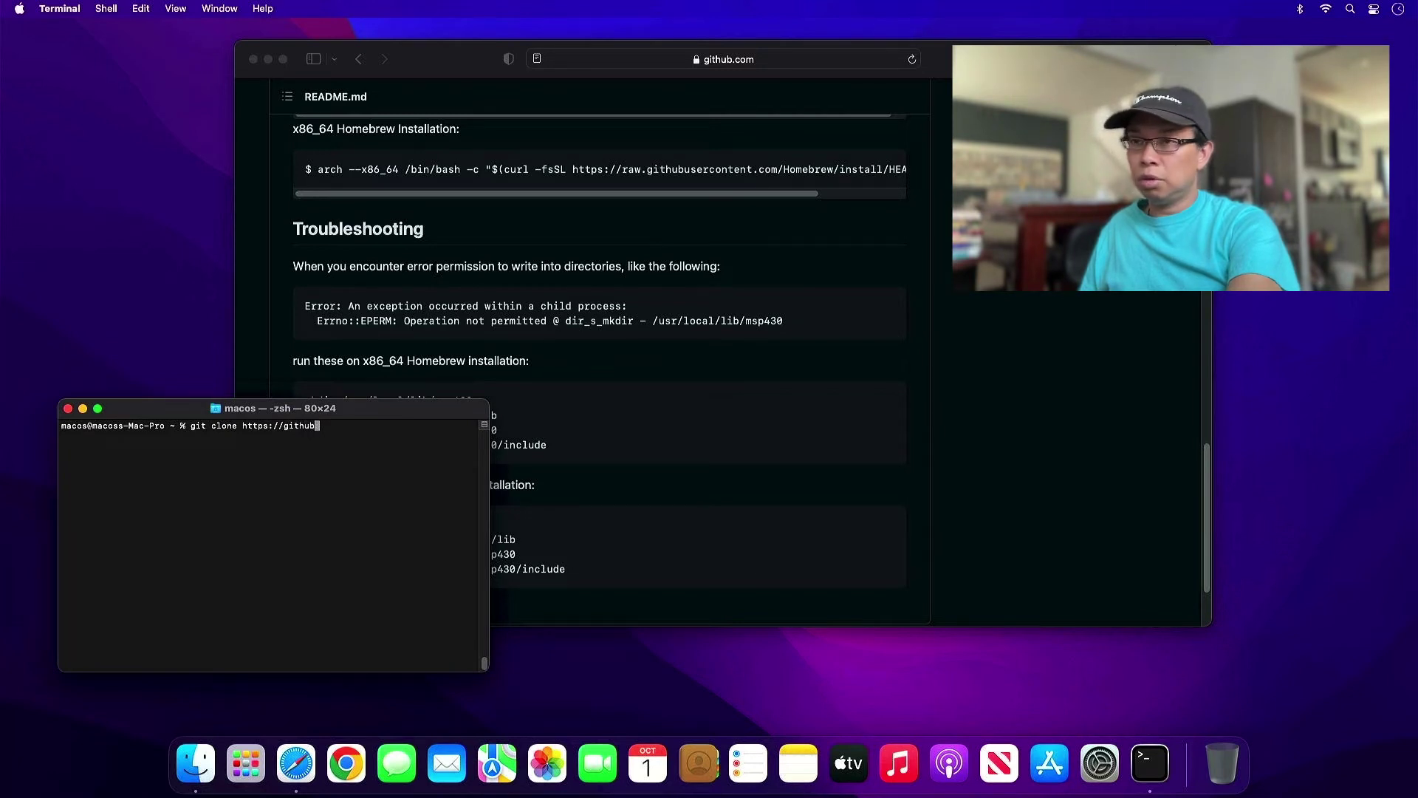
type(".com/")
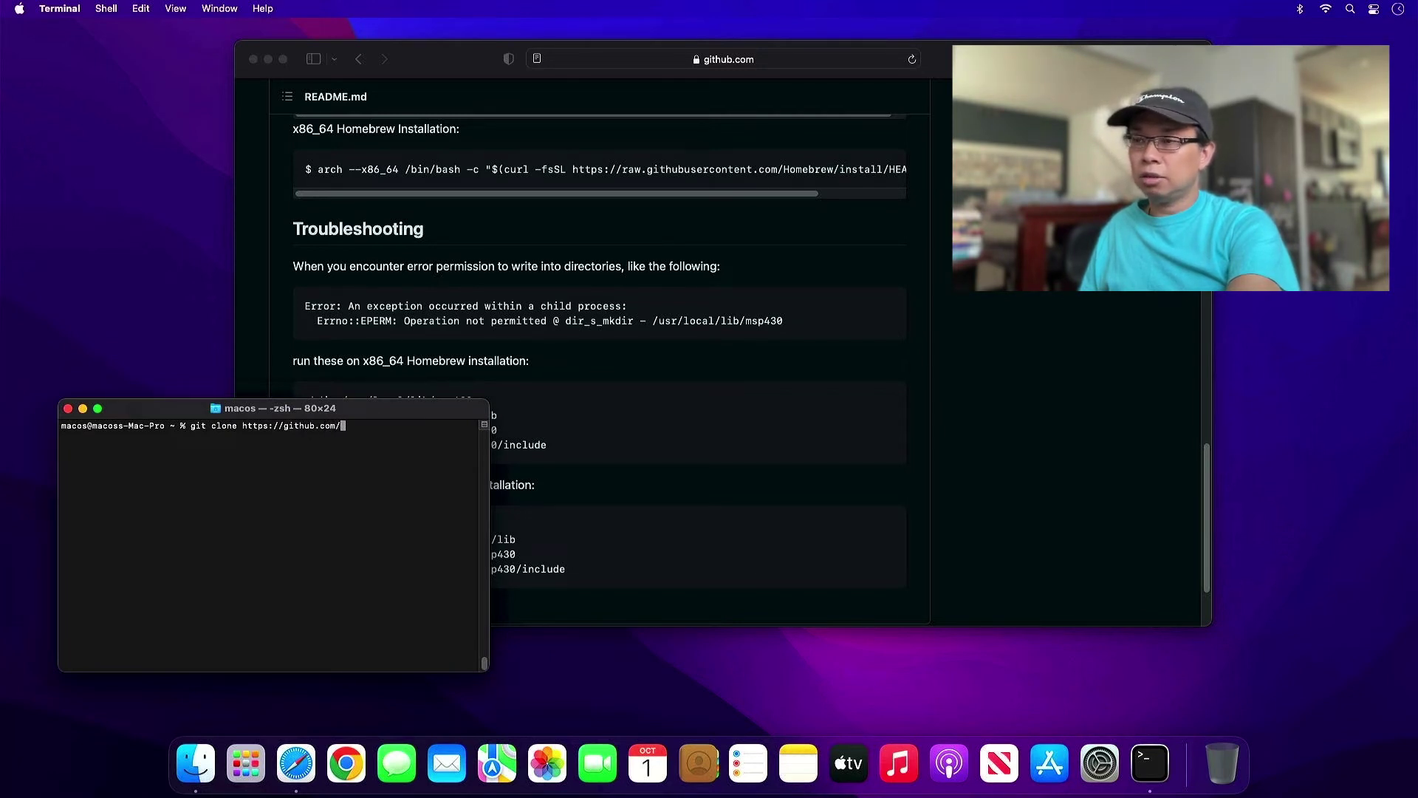
type("contiki-ng")
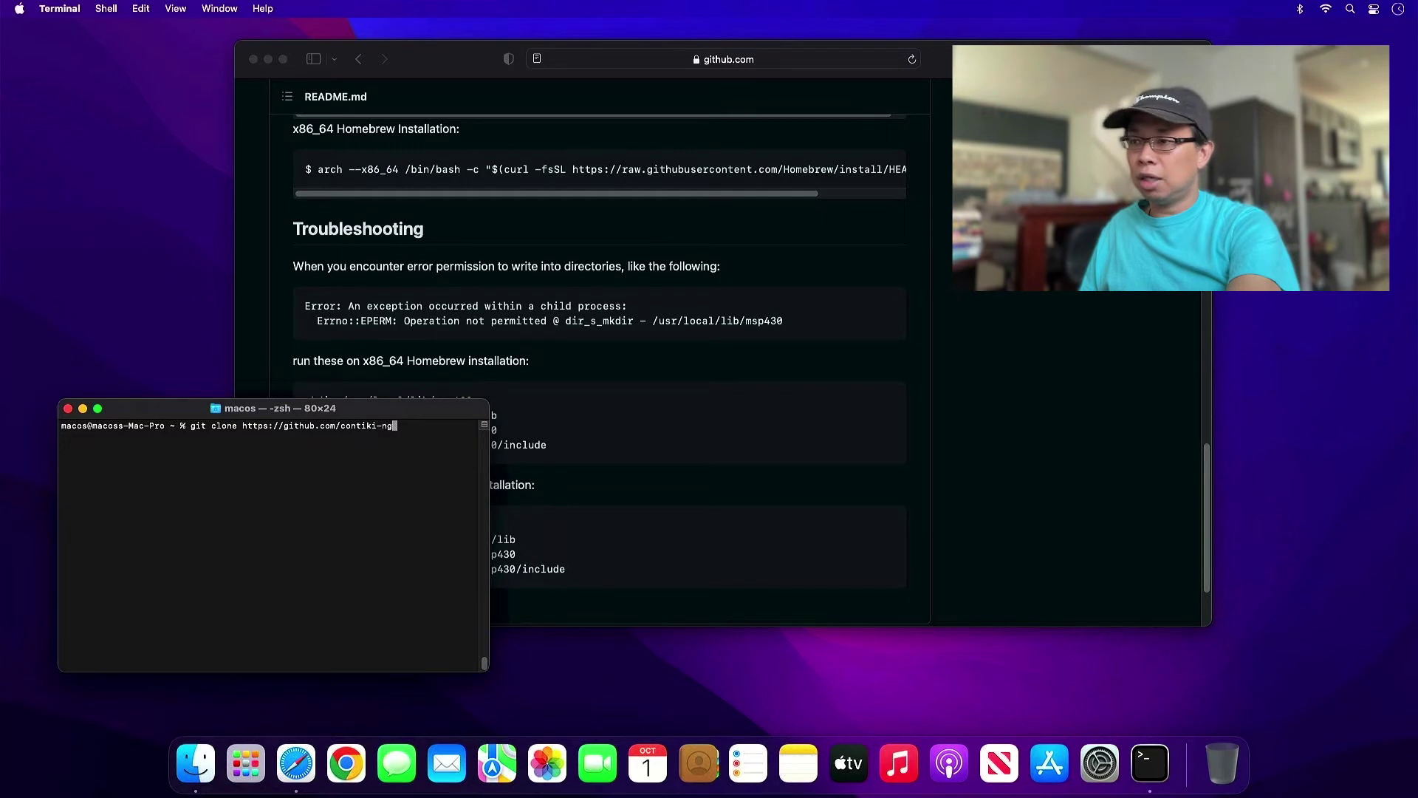
type("/contiki-n")
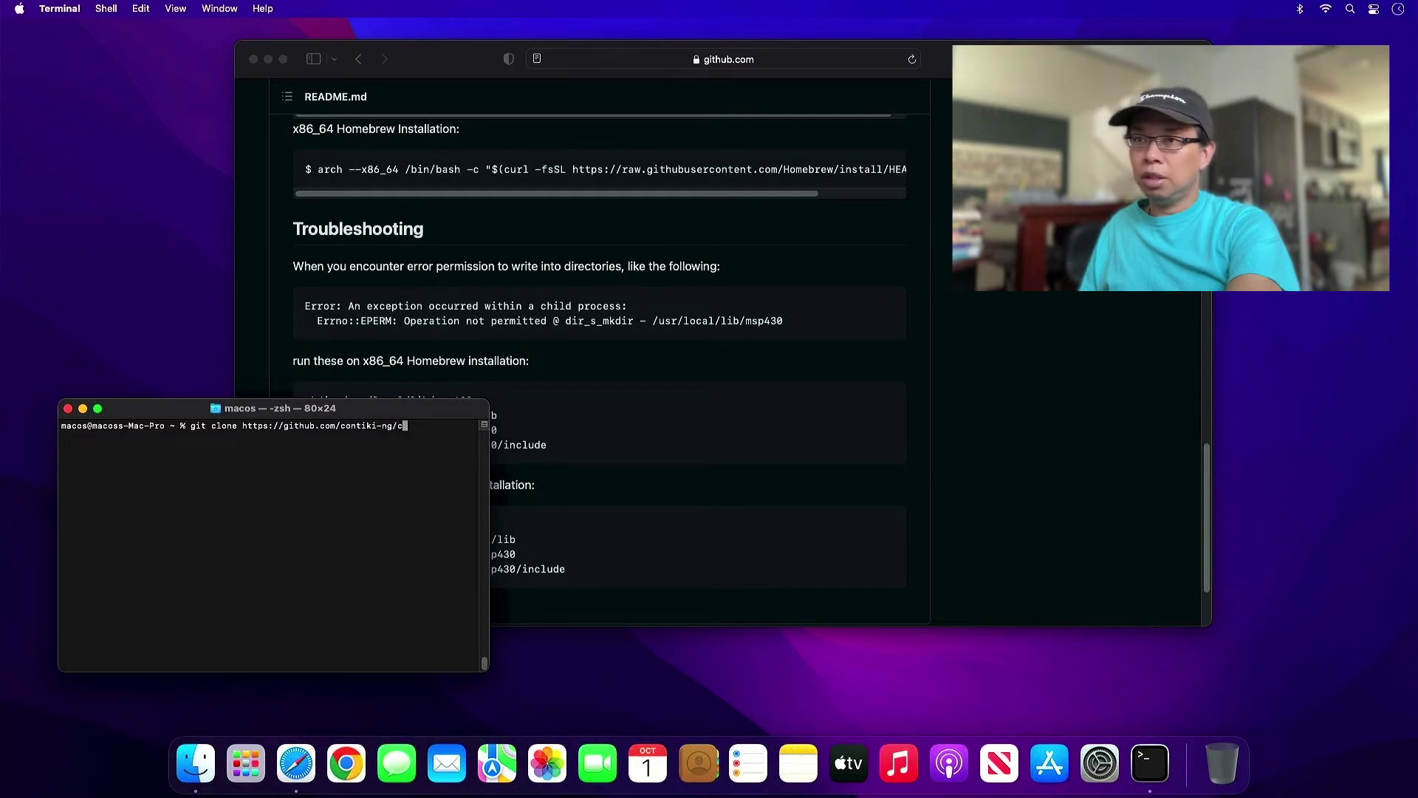
type("g")
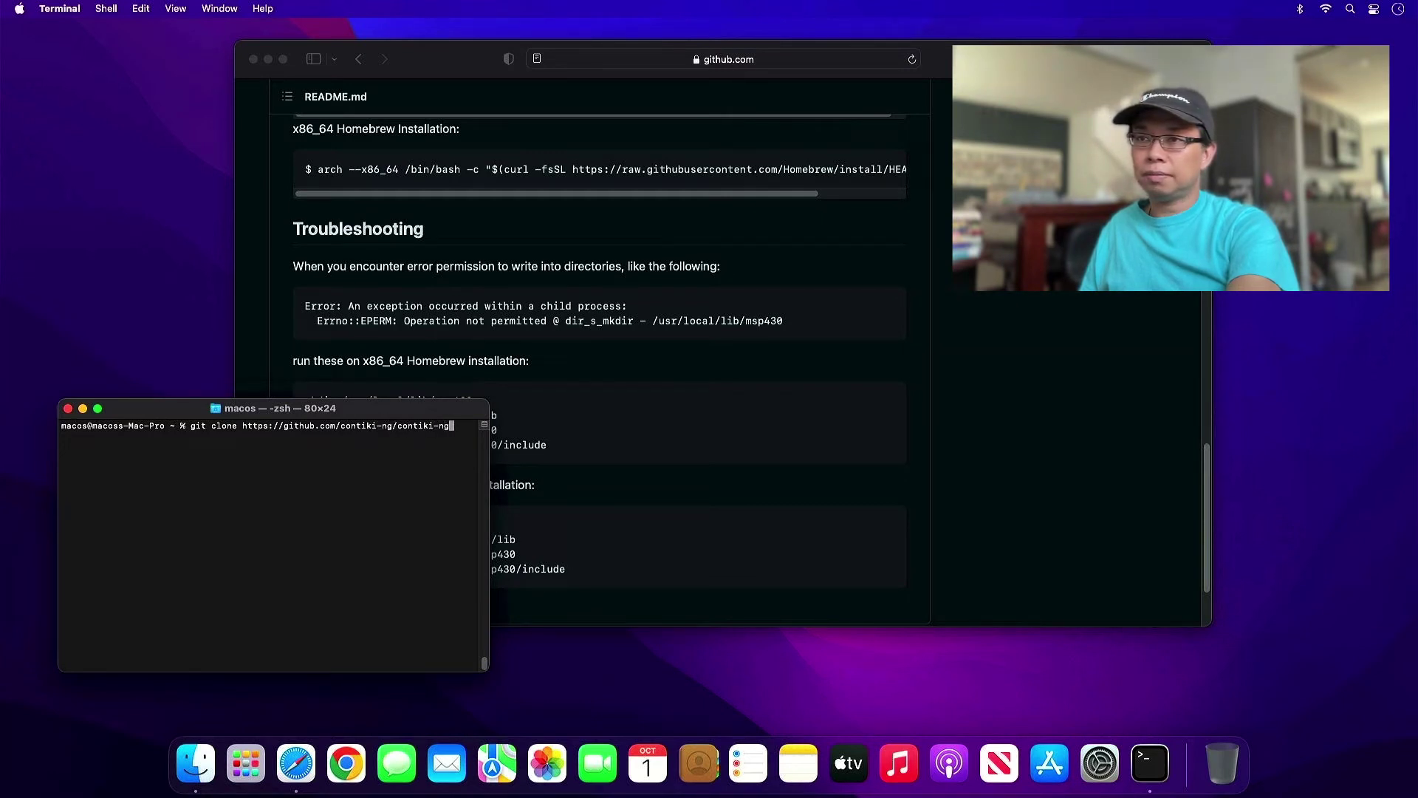
key("Return")
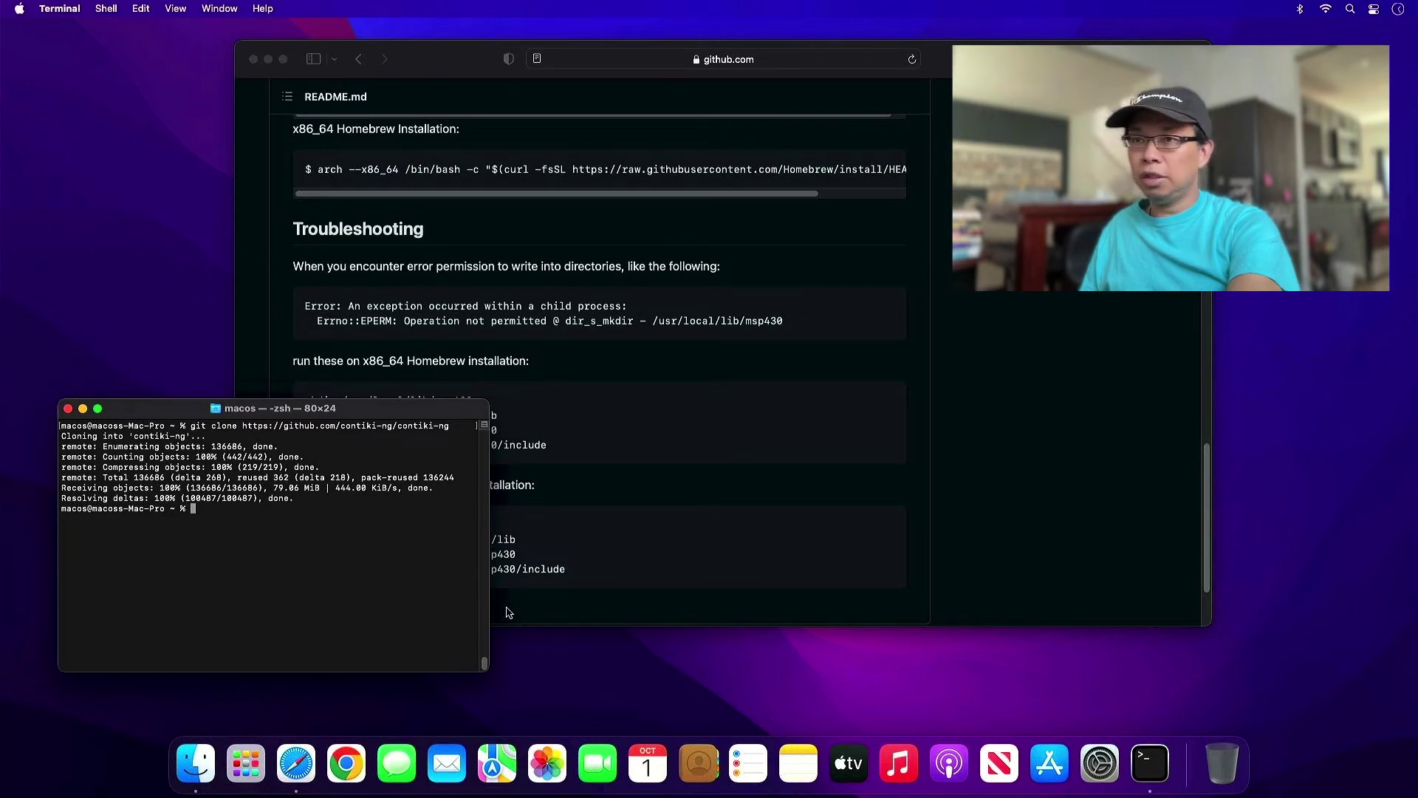
Inside contiki-ng, run git submodule update --init to check out tools/cooja and the other submodules.
type("cd contiki-")
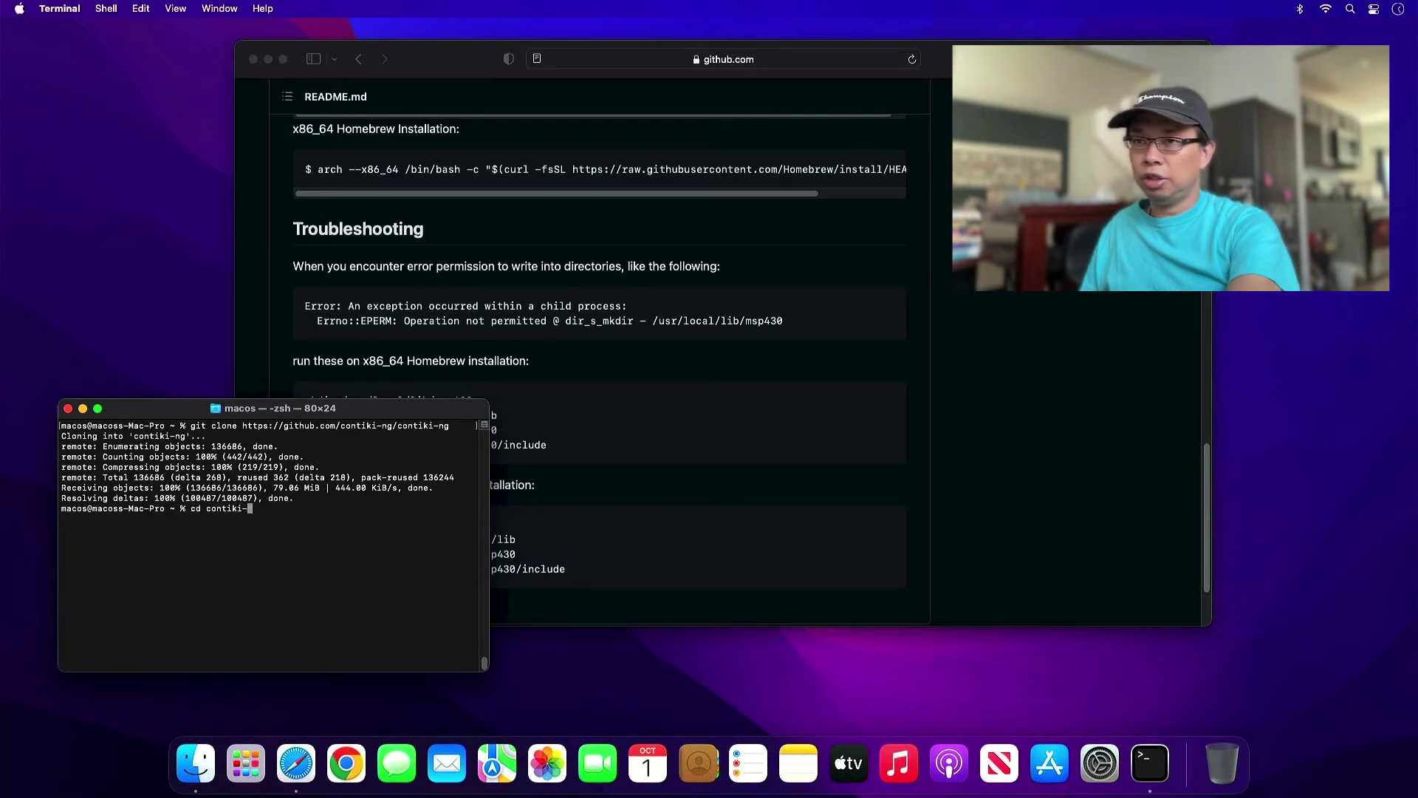
type("ng")
key("Return")
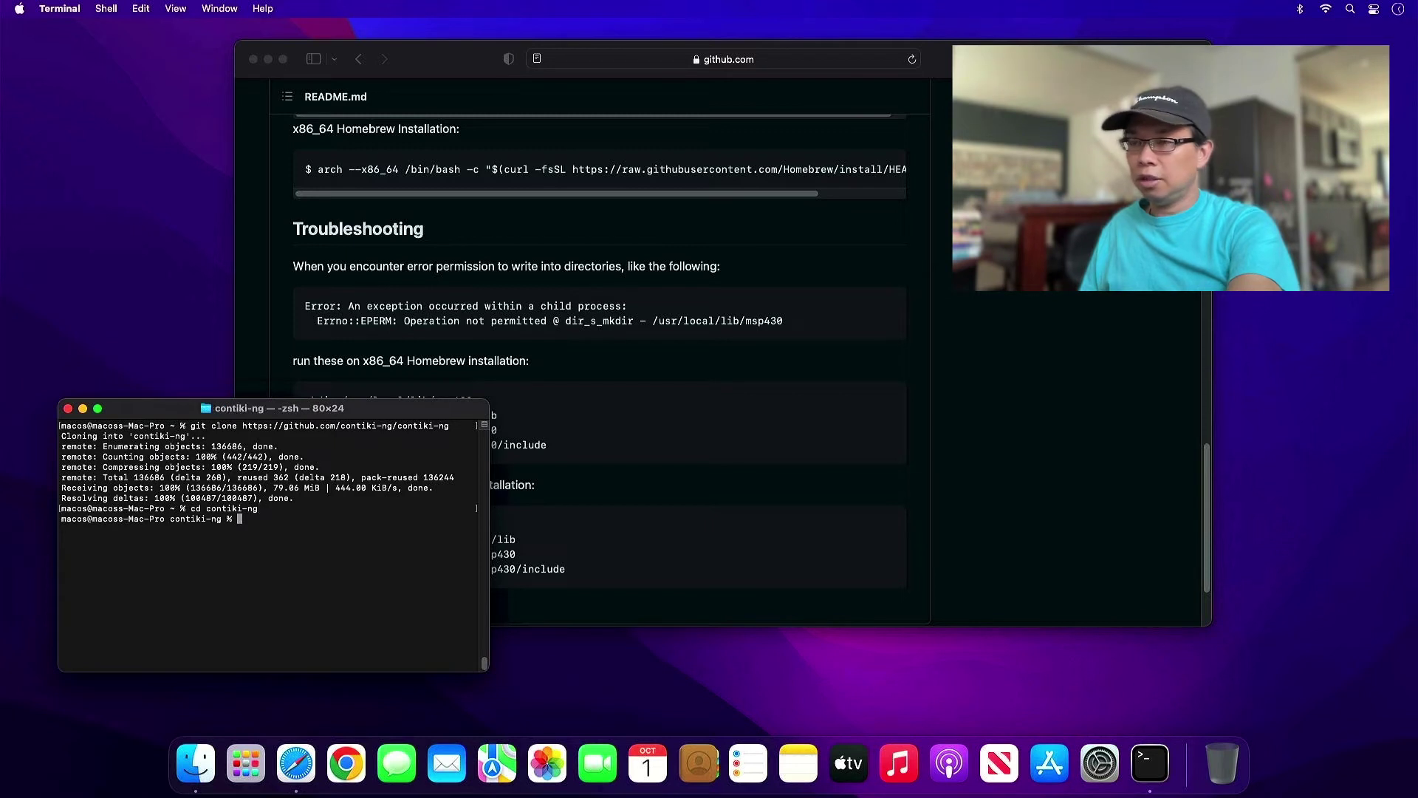
type("git sub")
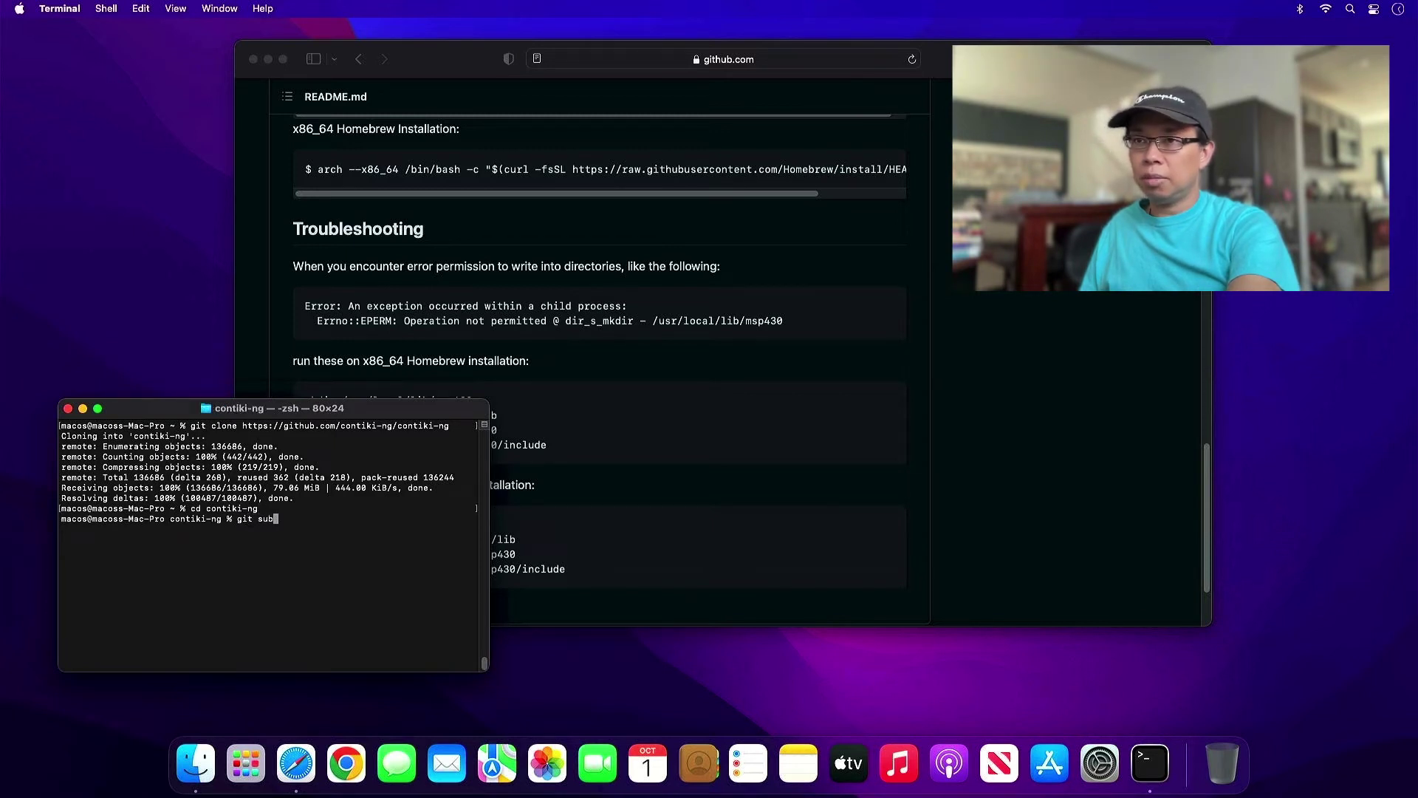
type("module ")
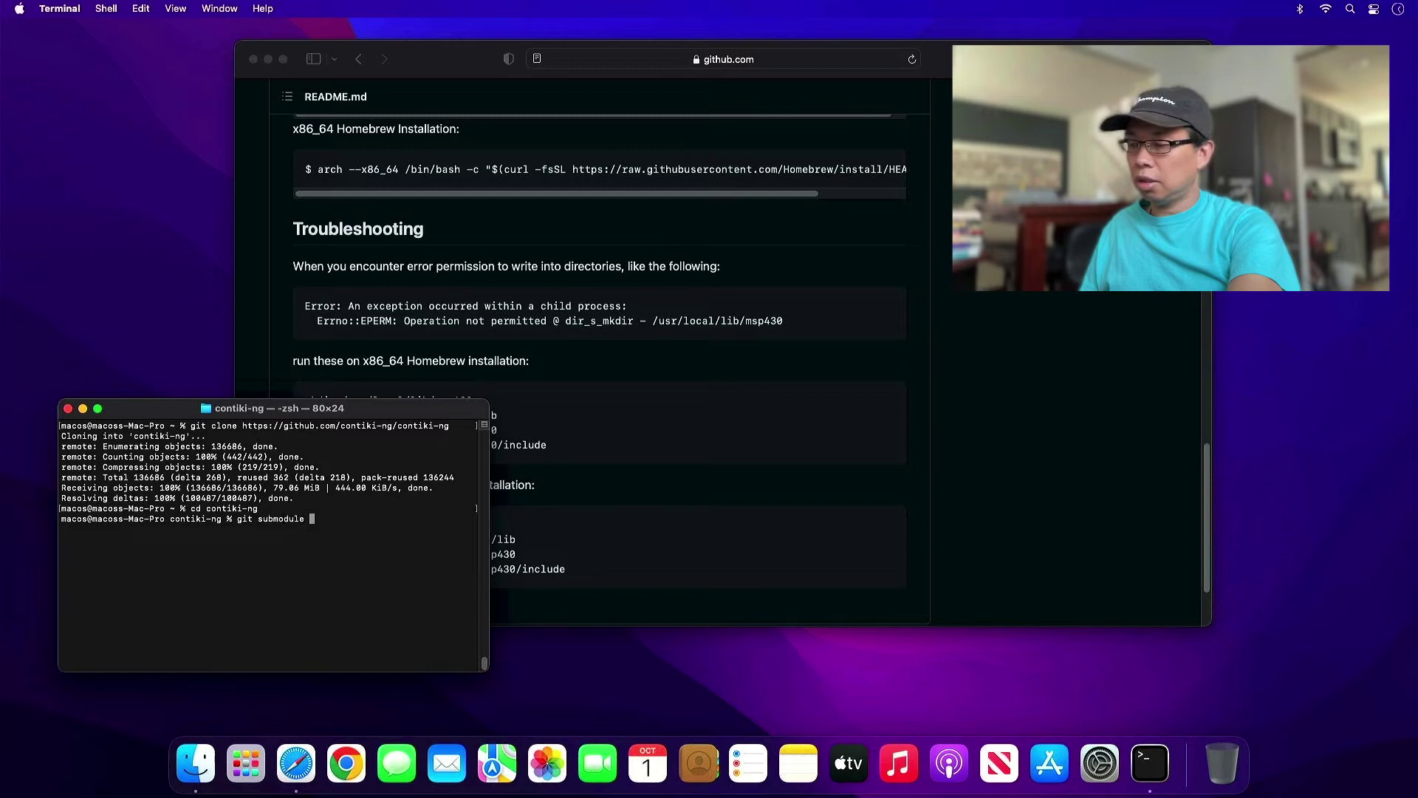
type("update ")
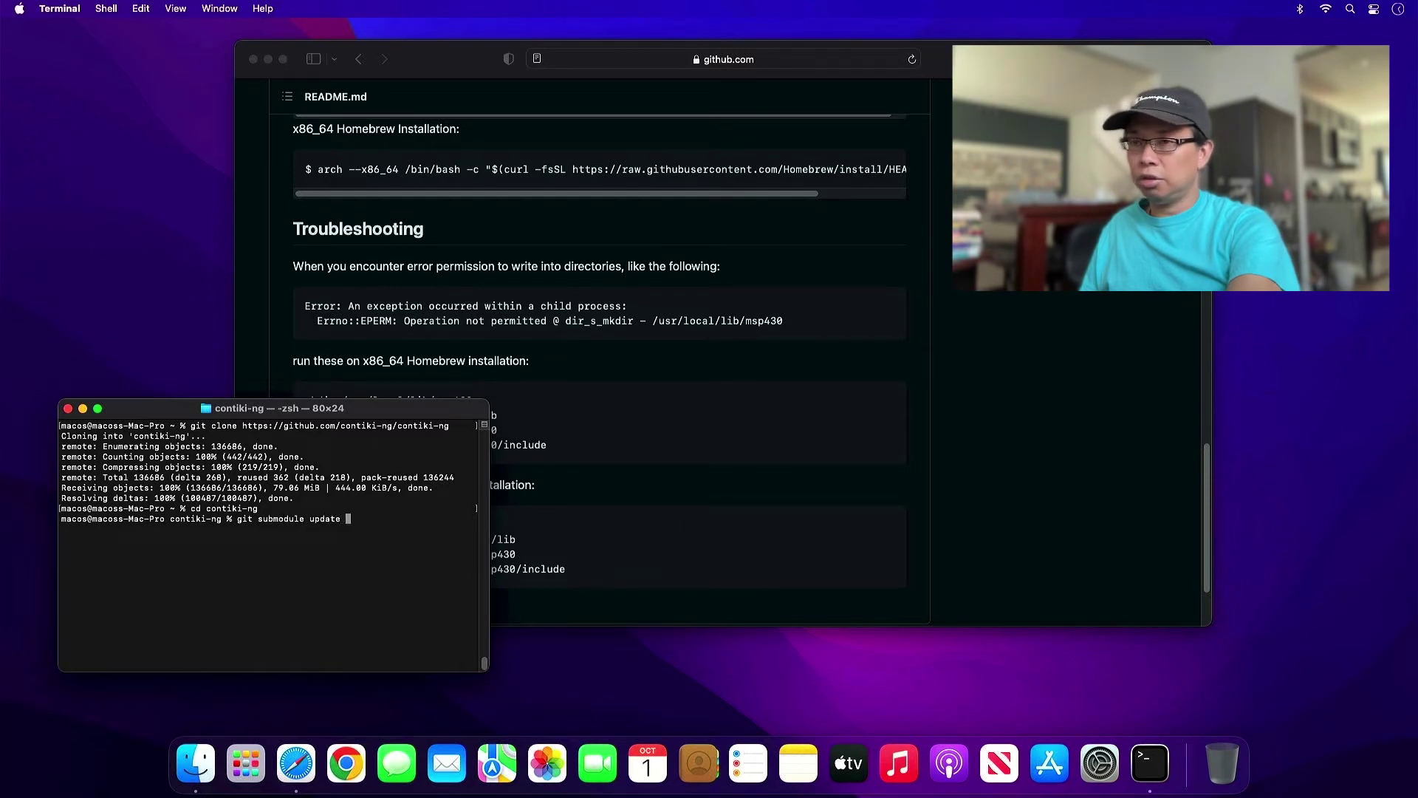
type("--init")
key("Return")
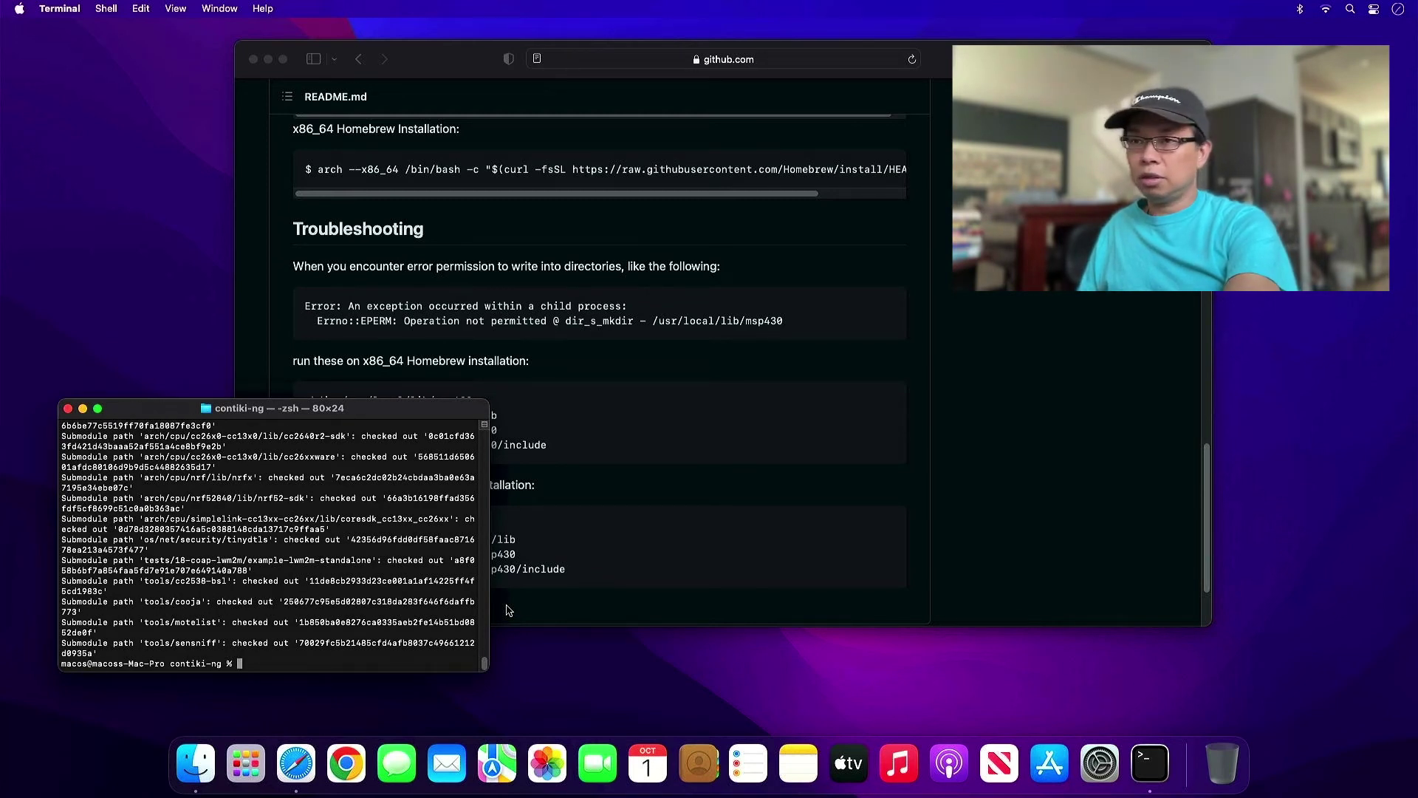
Run make TARGET=sky in examples/rpl-udp, which fails requiring GNU Make 4.0 or newer.
type("cd examples/")
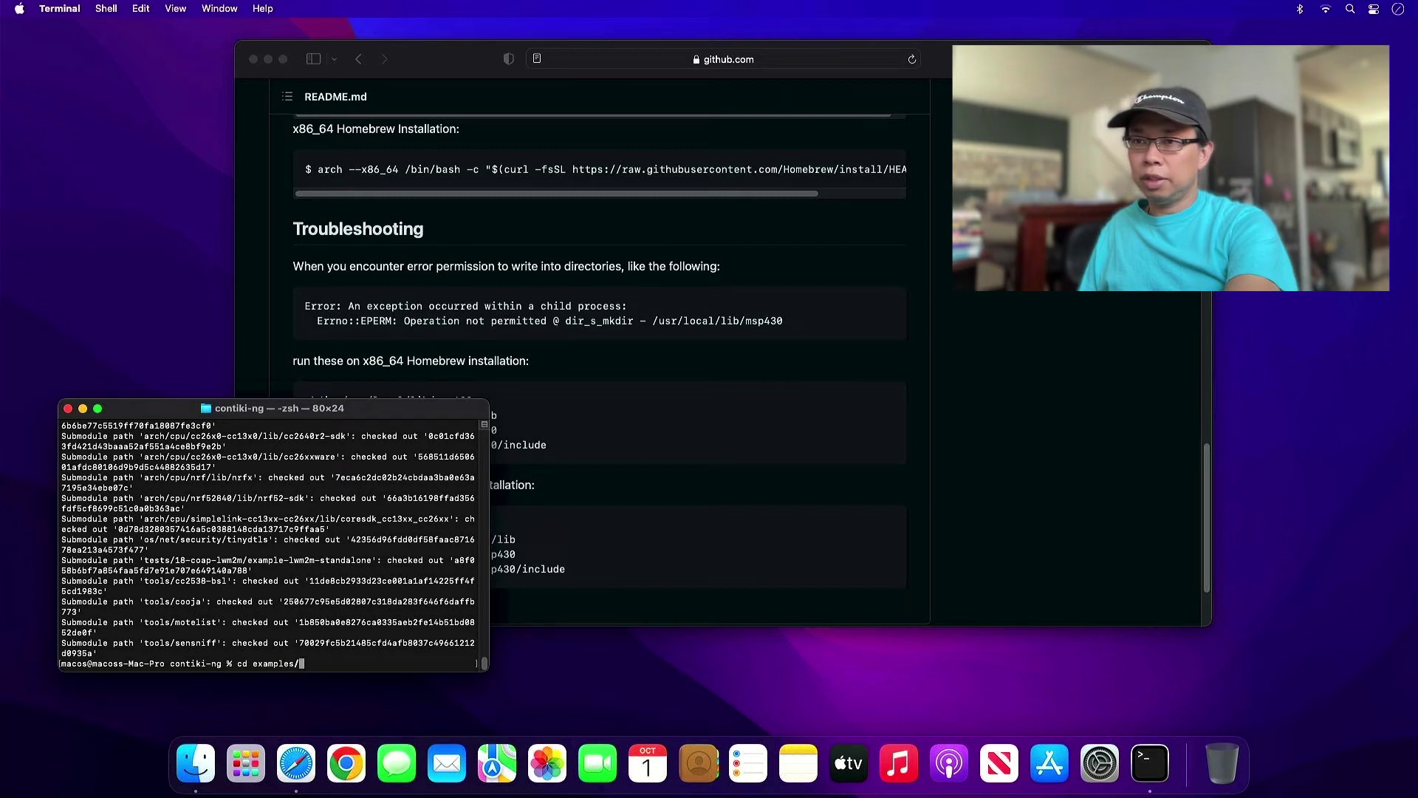
type("rpl-")
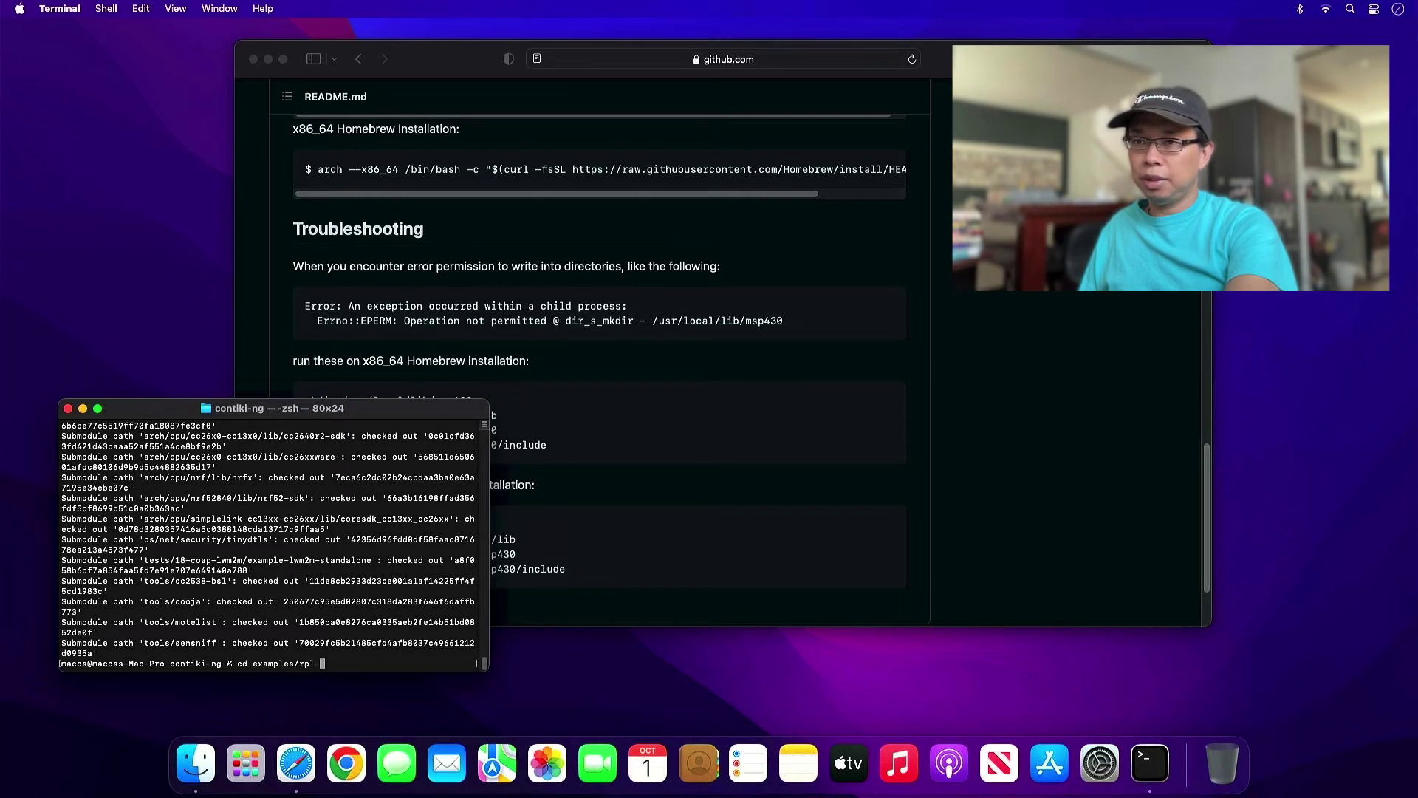
key("Tab")
type("udp")
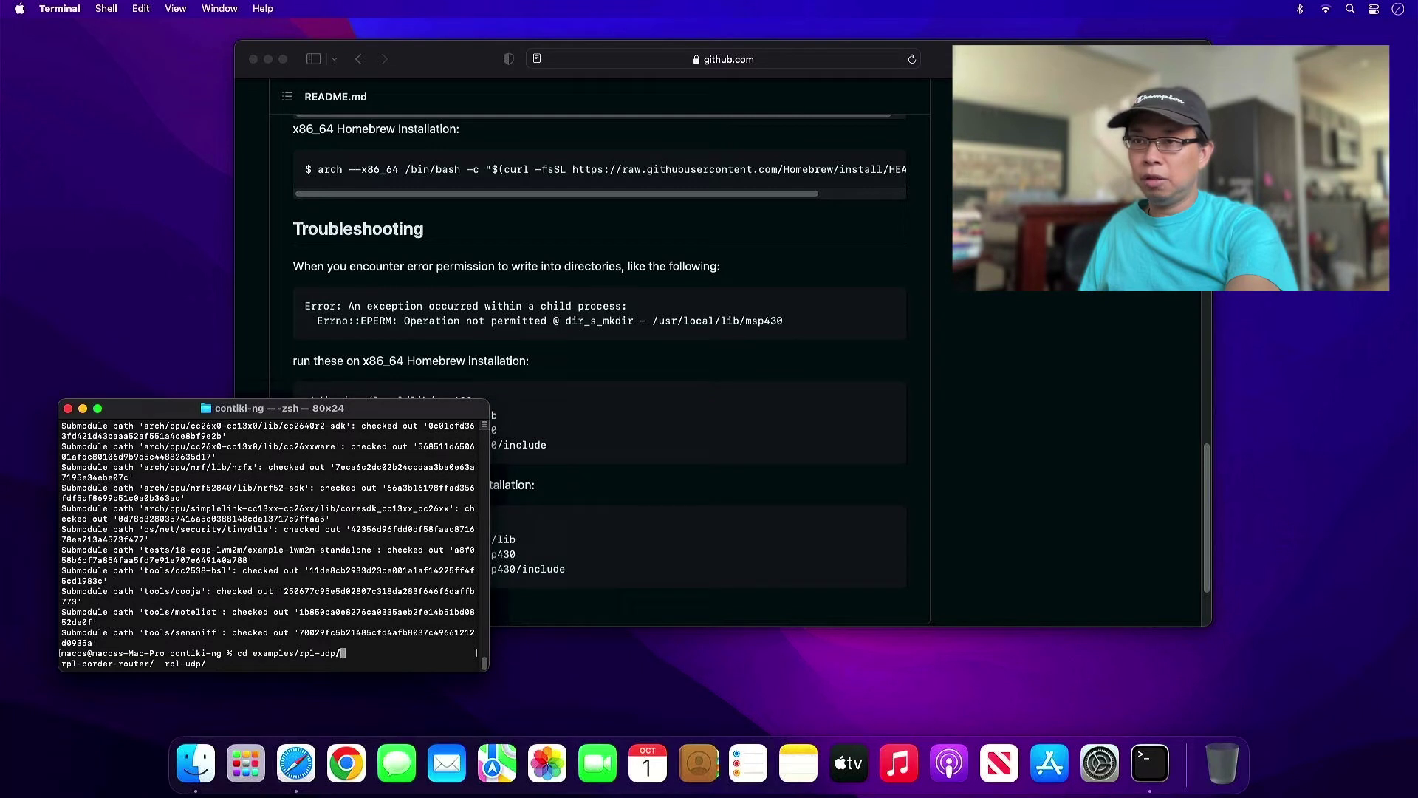
key("Return")
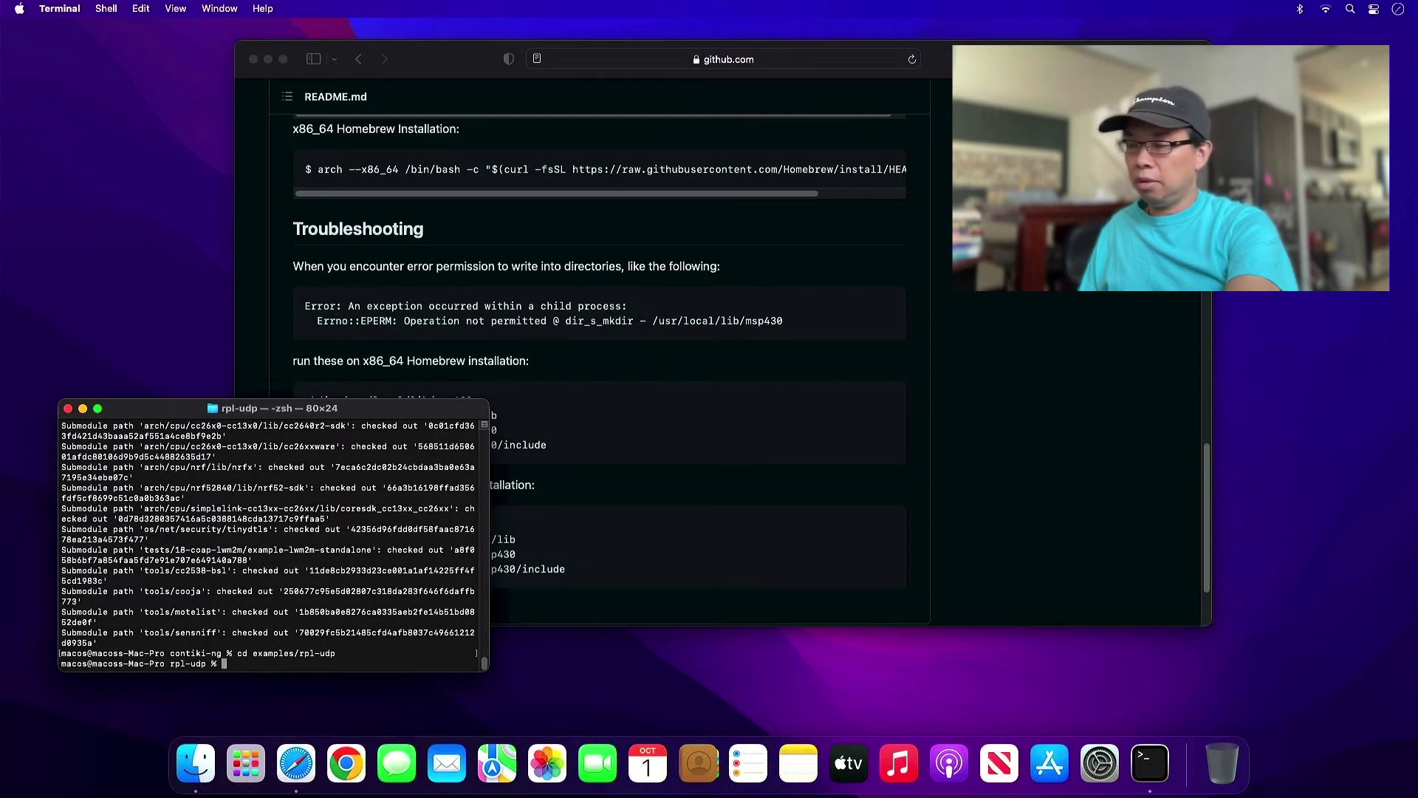
type("make ")
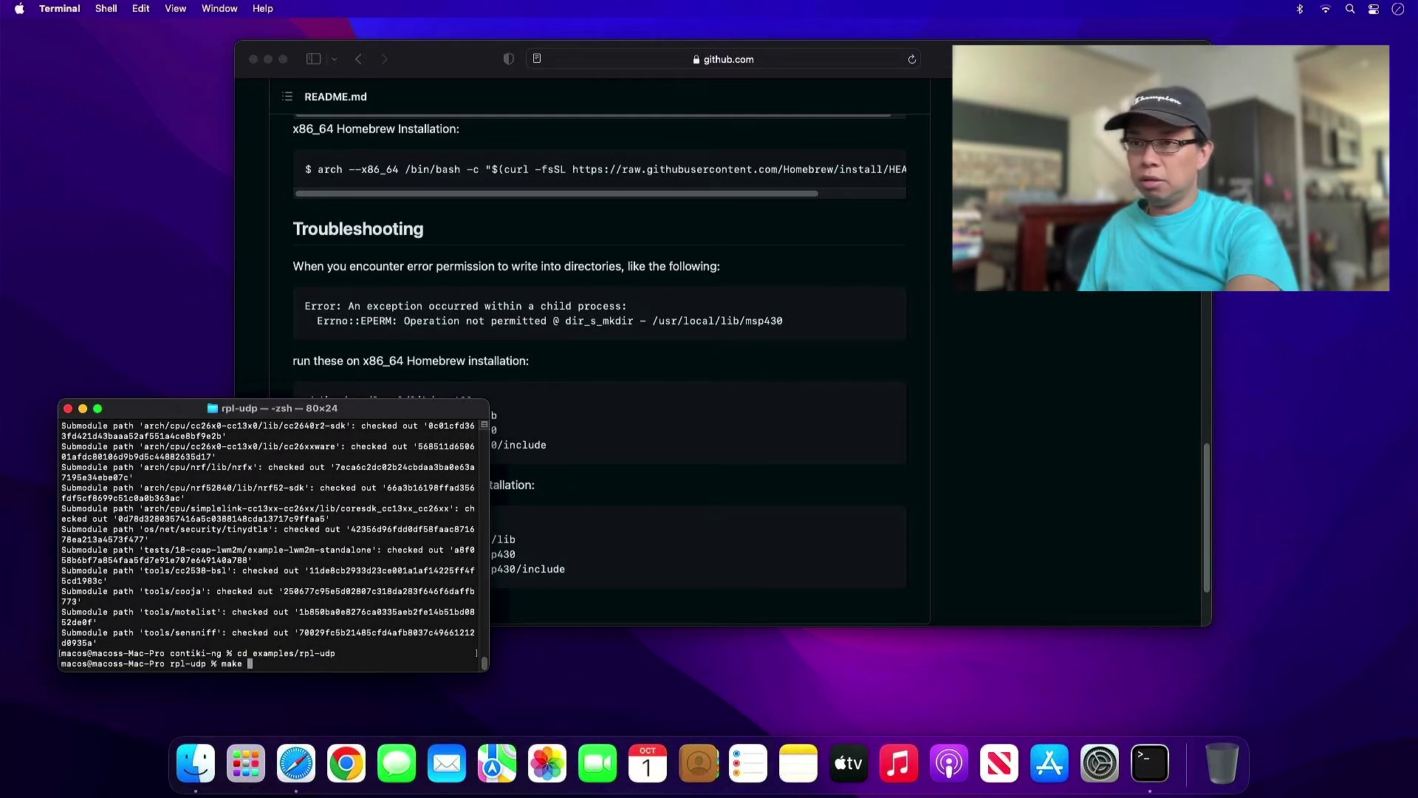
type("TARGET=sky")
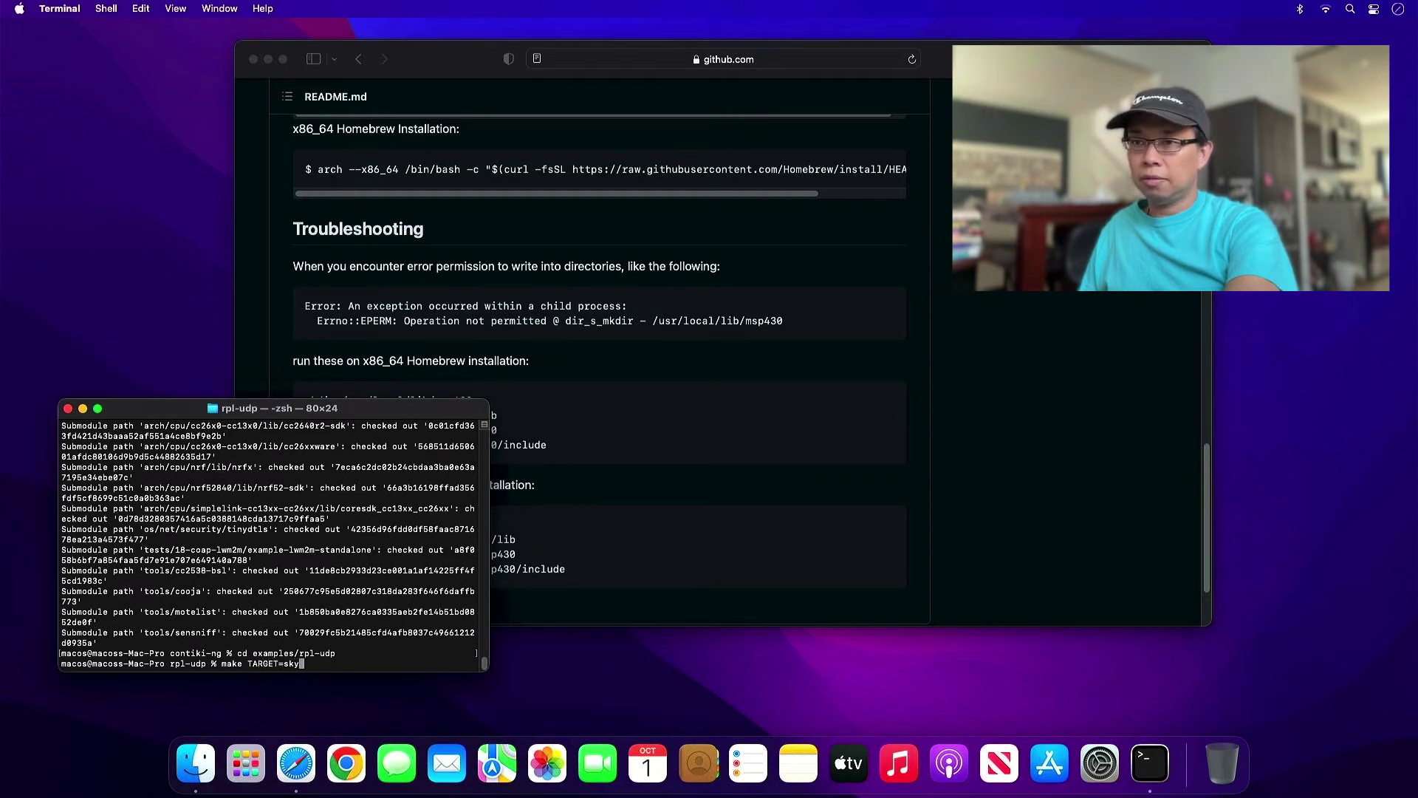
key("Return")
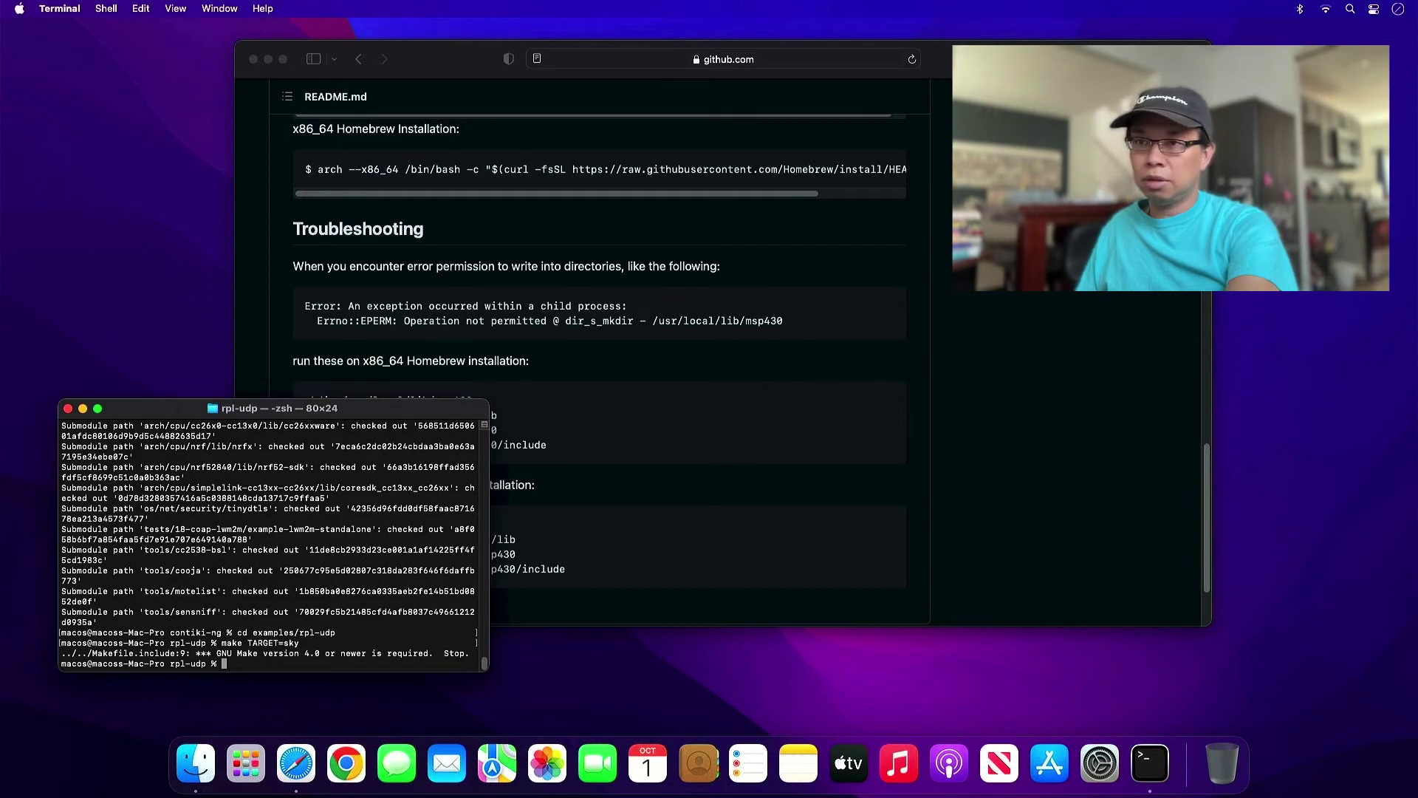
Retry the sky build with gmake, then attempt brew install gmake.
key("Up")
key("Left")
key("Left")
key("Left")
key("Left")
key("Left")
key("Left")
key("Left")
key("Left")
key("Left")
key("Left")
key("Left")
key("Left")
key("Left")
key("Left")
key("Left")
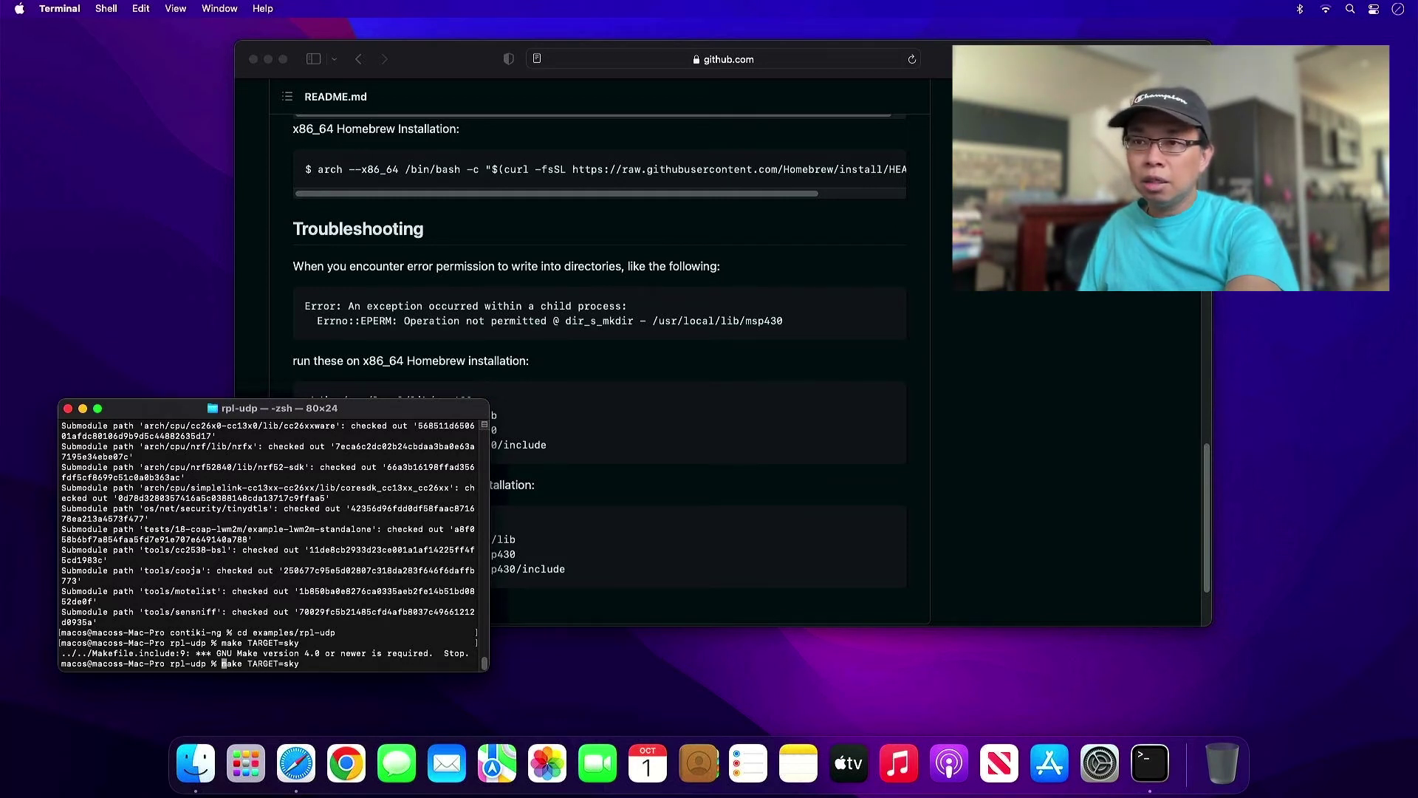
type("g")
key("Return")
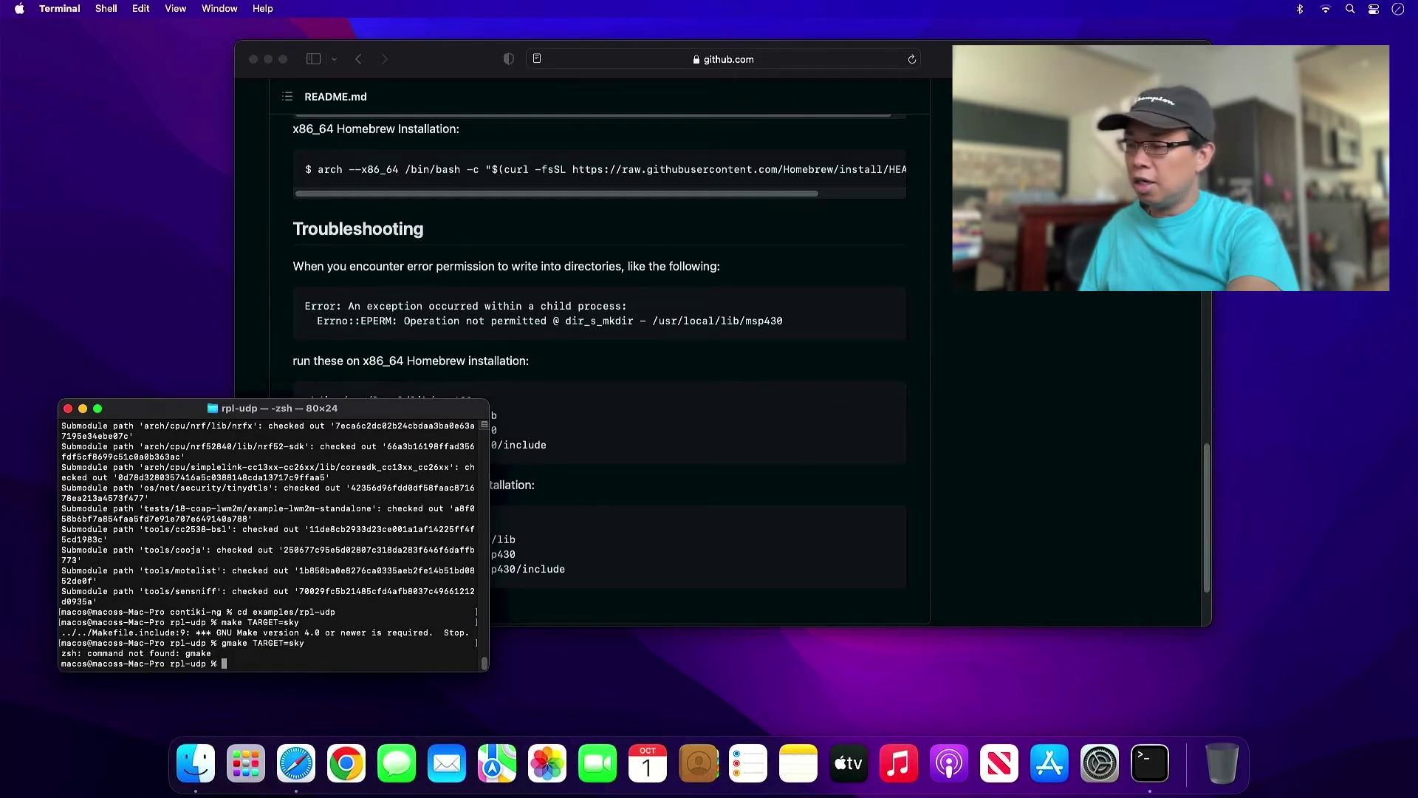
type("brew inst")
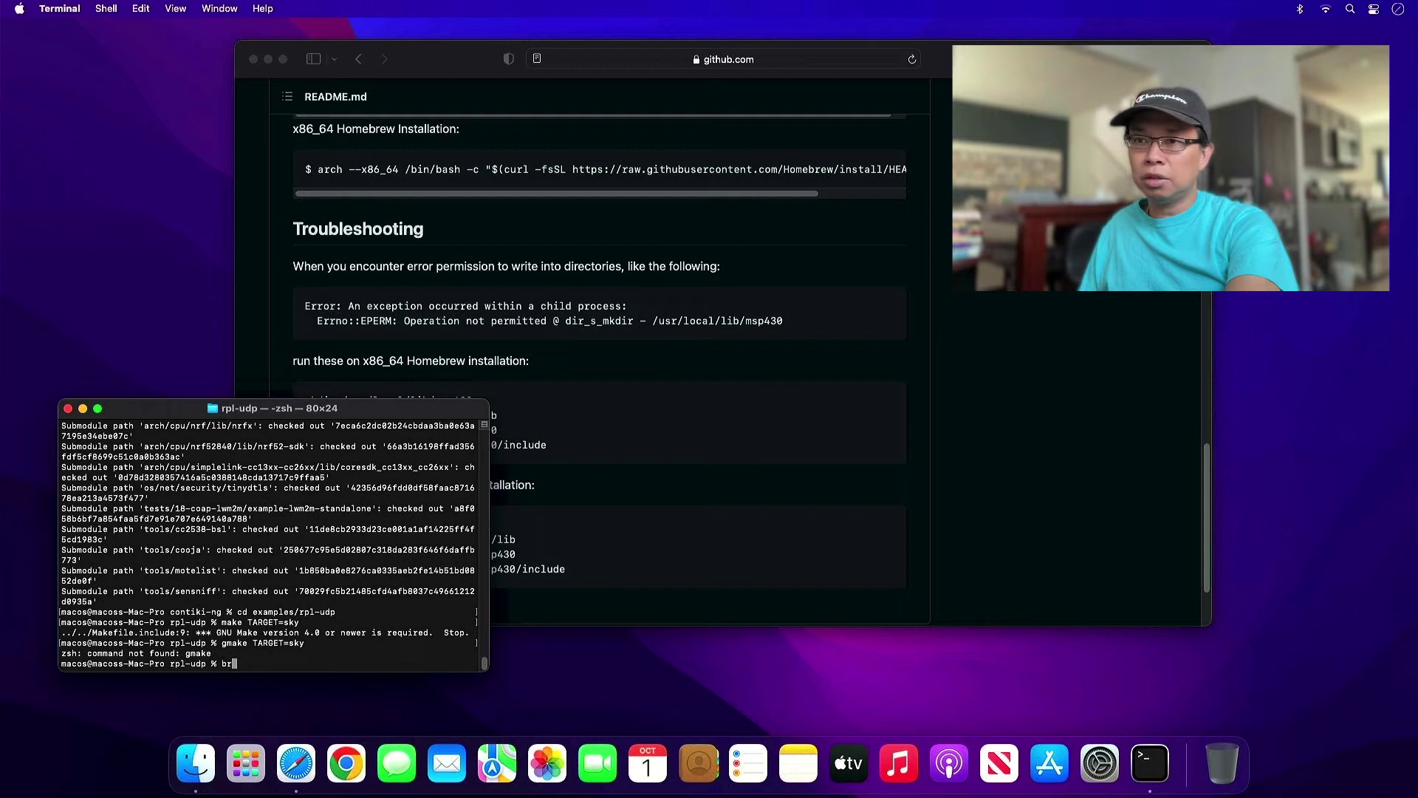
type("al")
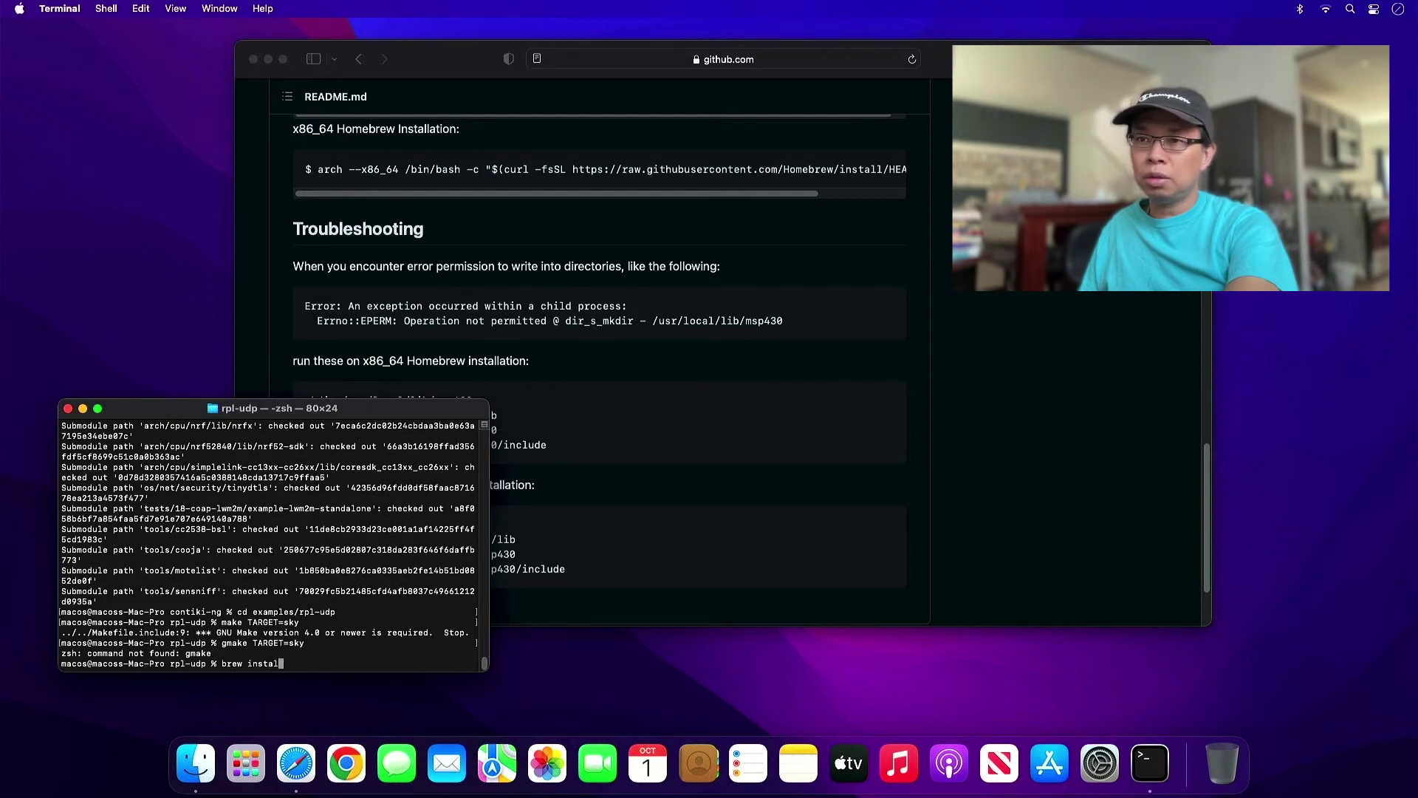
type("l ")
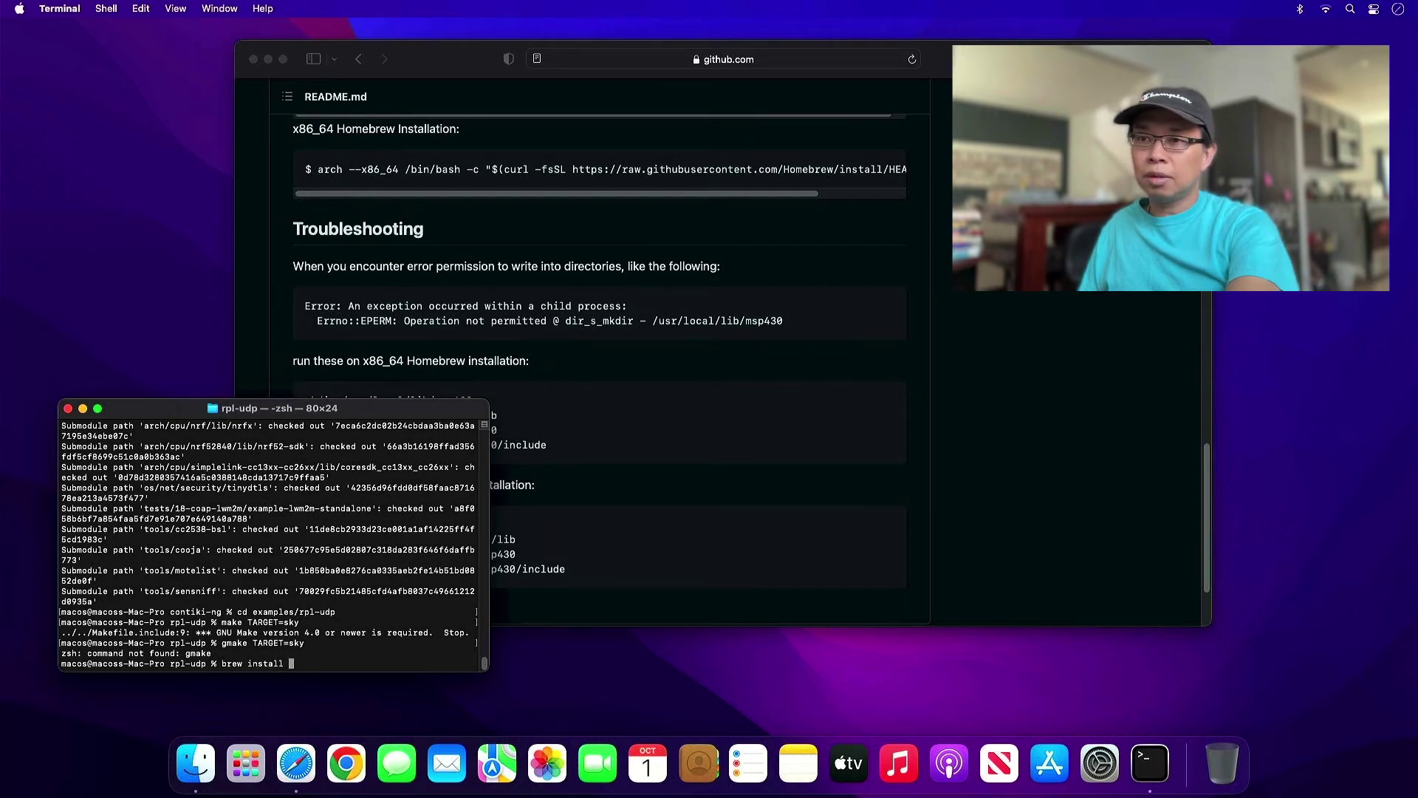
type("gmake")
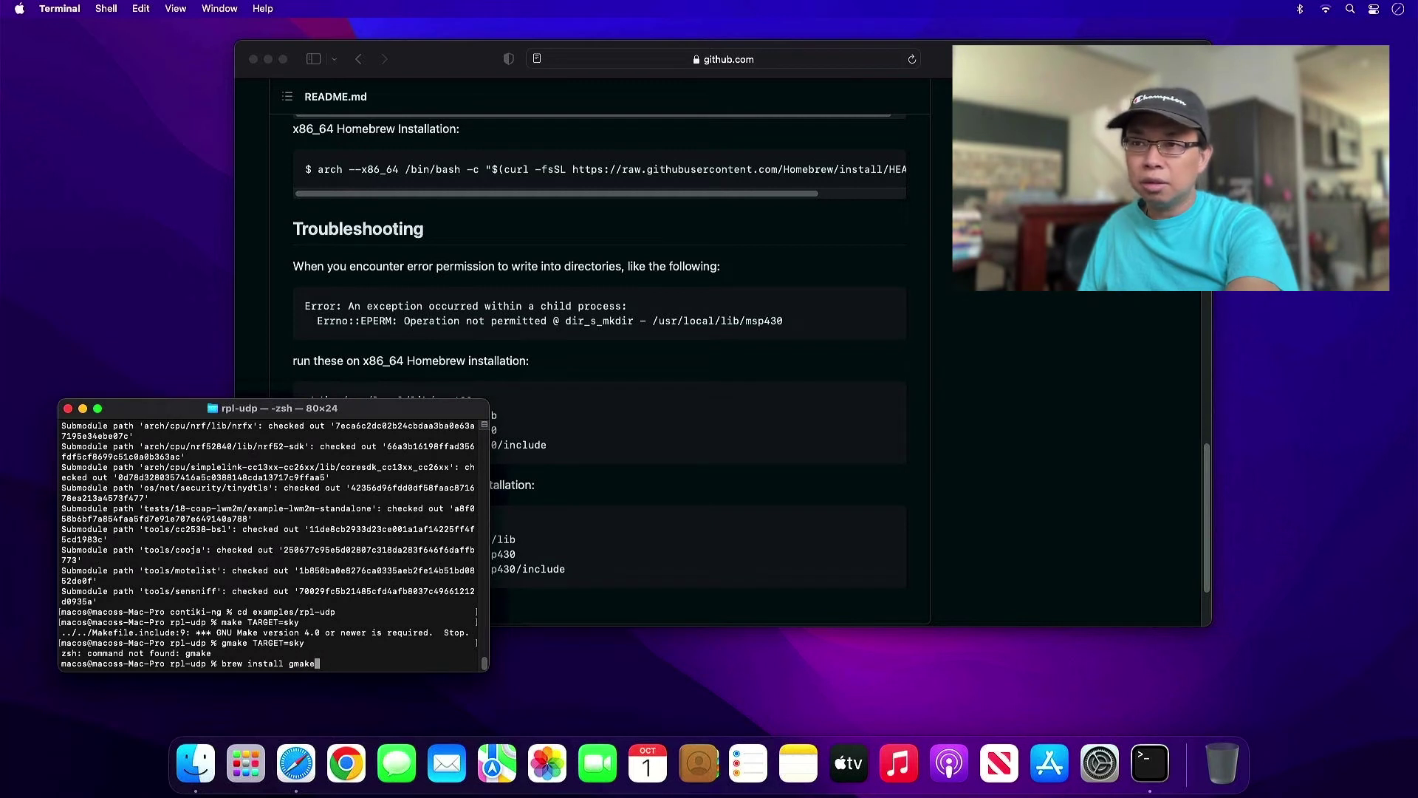
key("Return")
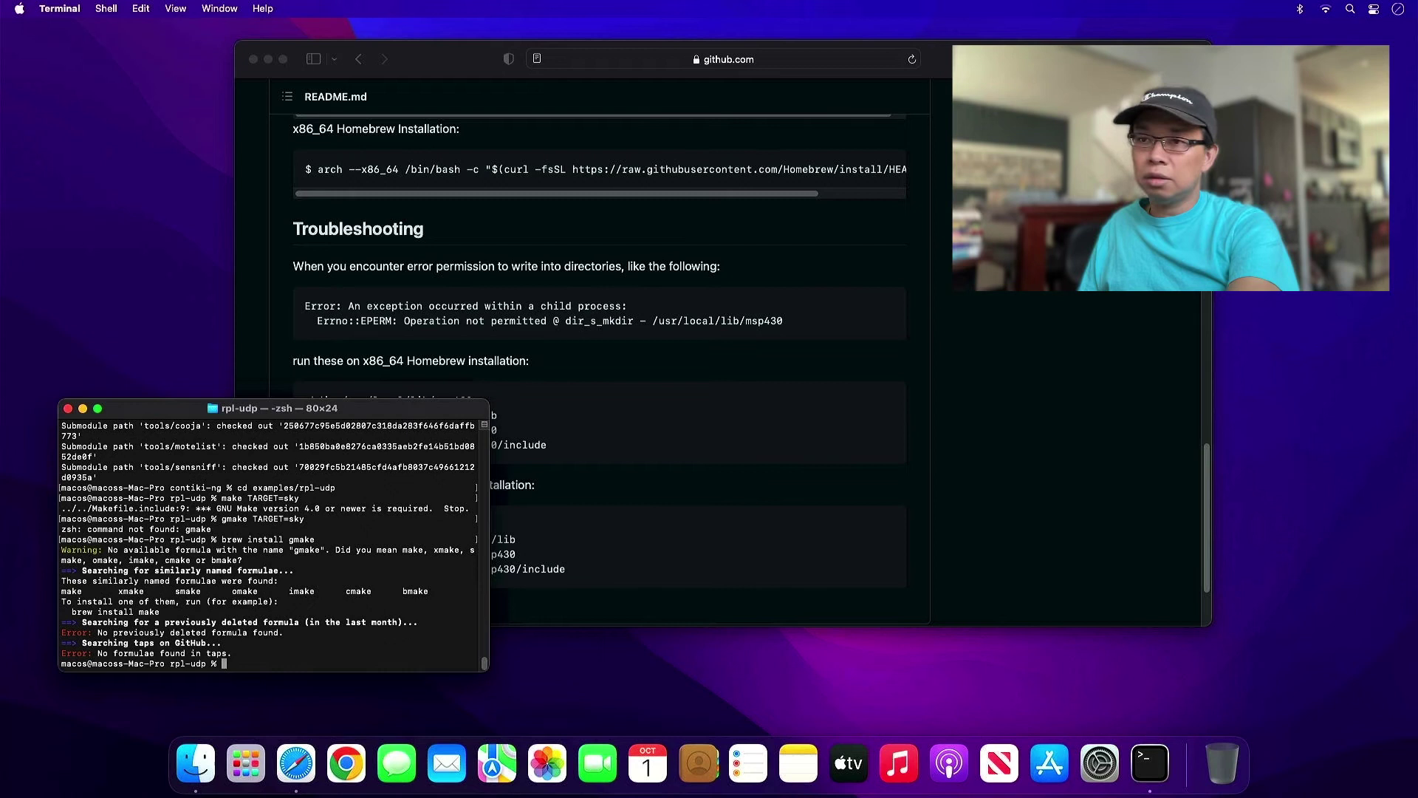
Install GNU Make with brew install make, then build with gmake TARGET=sky.
key("Up")
key("Left")
key("Left")
key("Left")
key("Left")
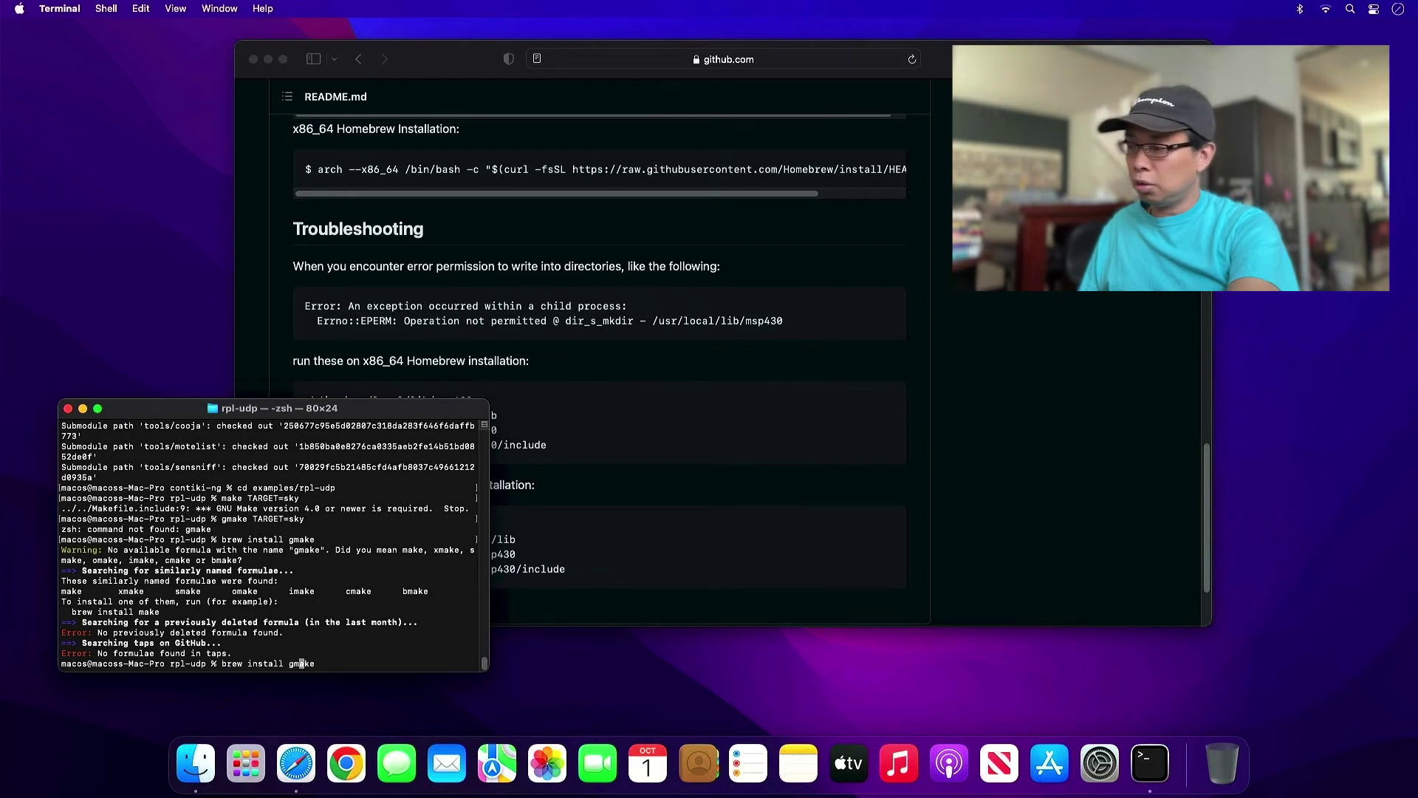
key("BackSpace")
key("Return")
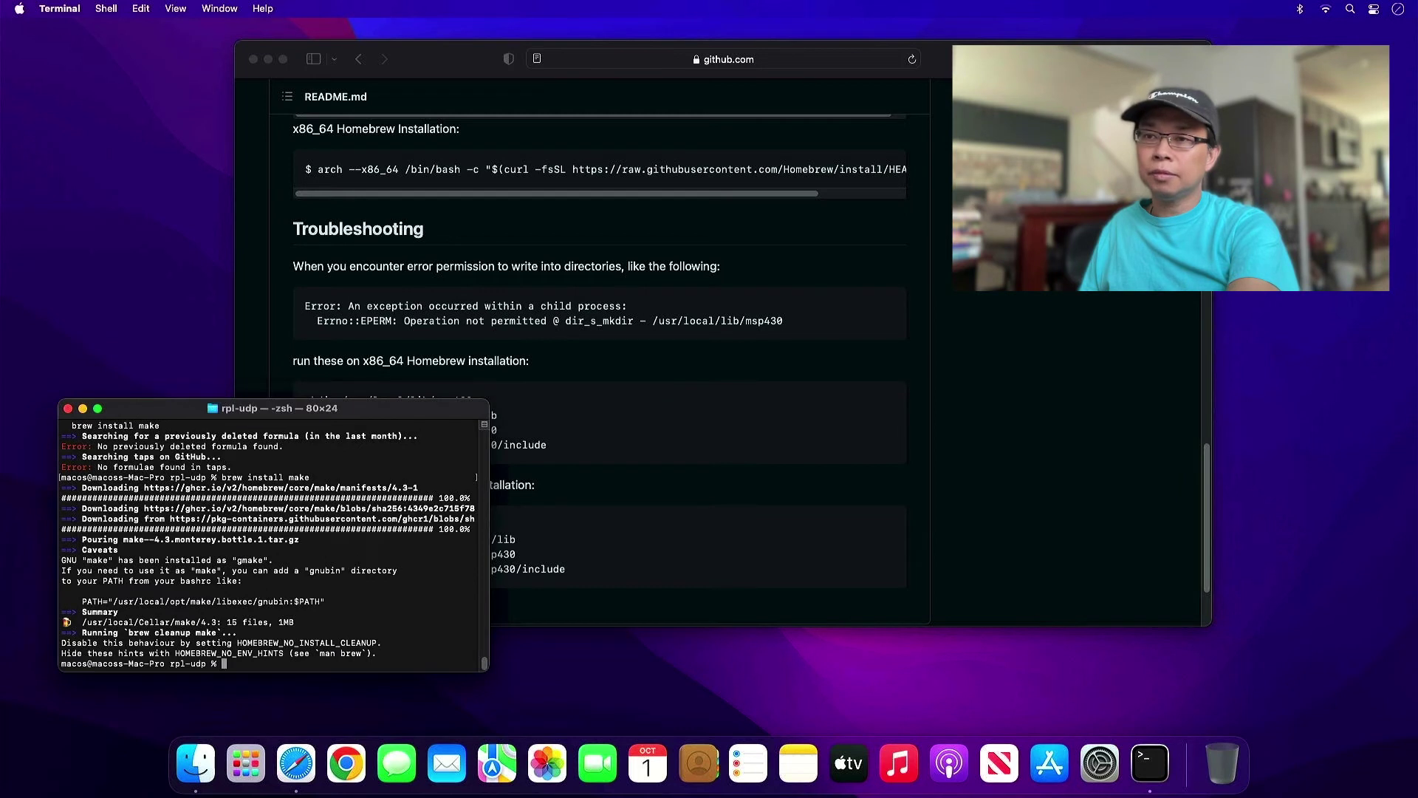
type("gmake TARGET=sky")
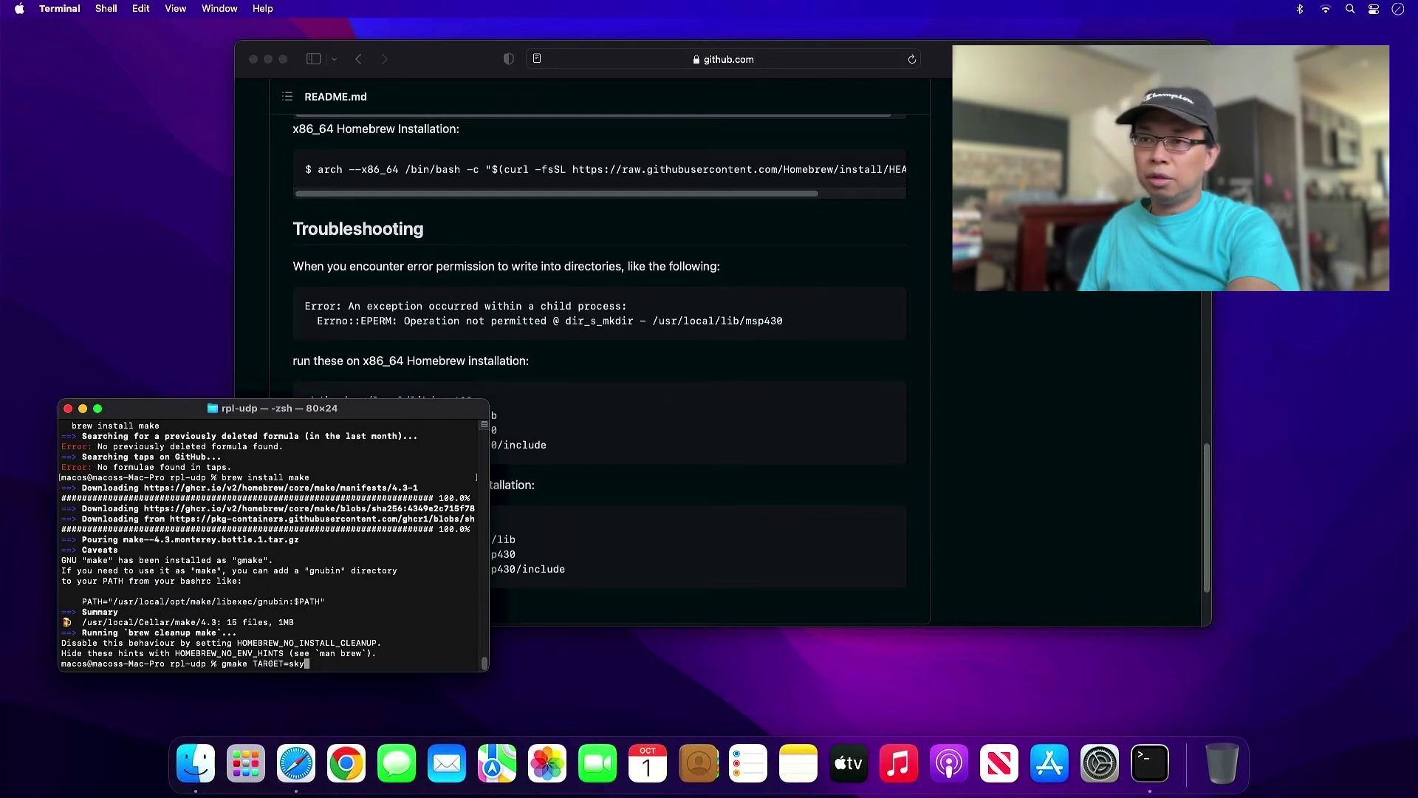
key("Return")
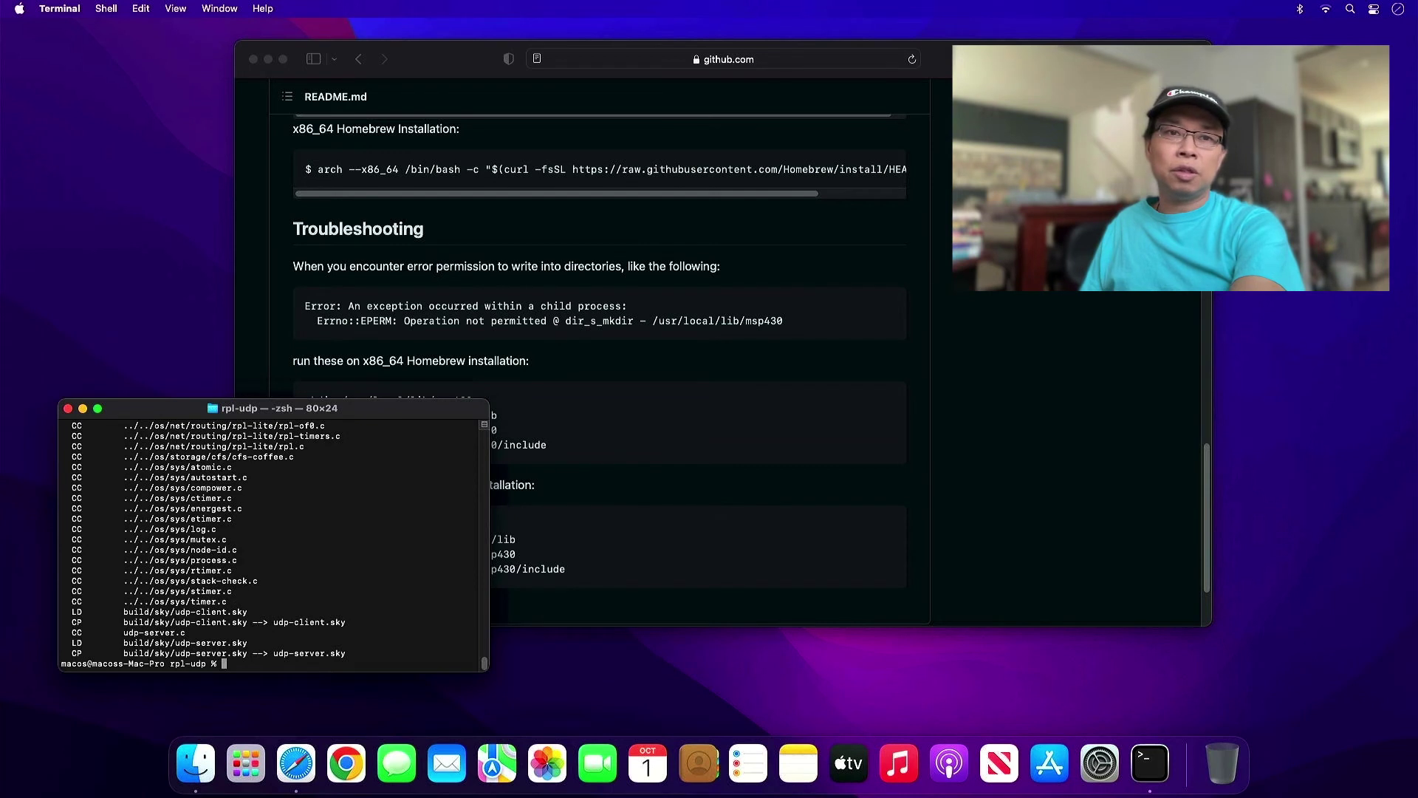
Clear the screen, change to ../../tools/cooja, and launch Cooja with ./gradlew run.
key("ctrl+l")
type("cd ..")
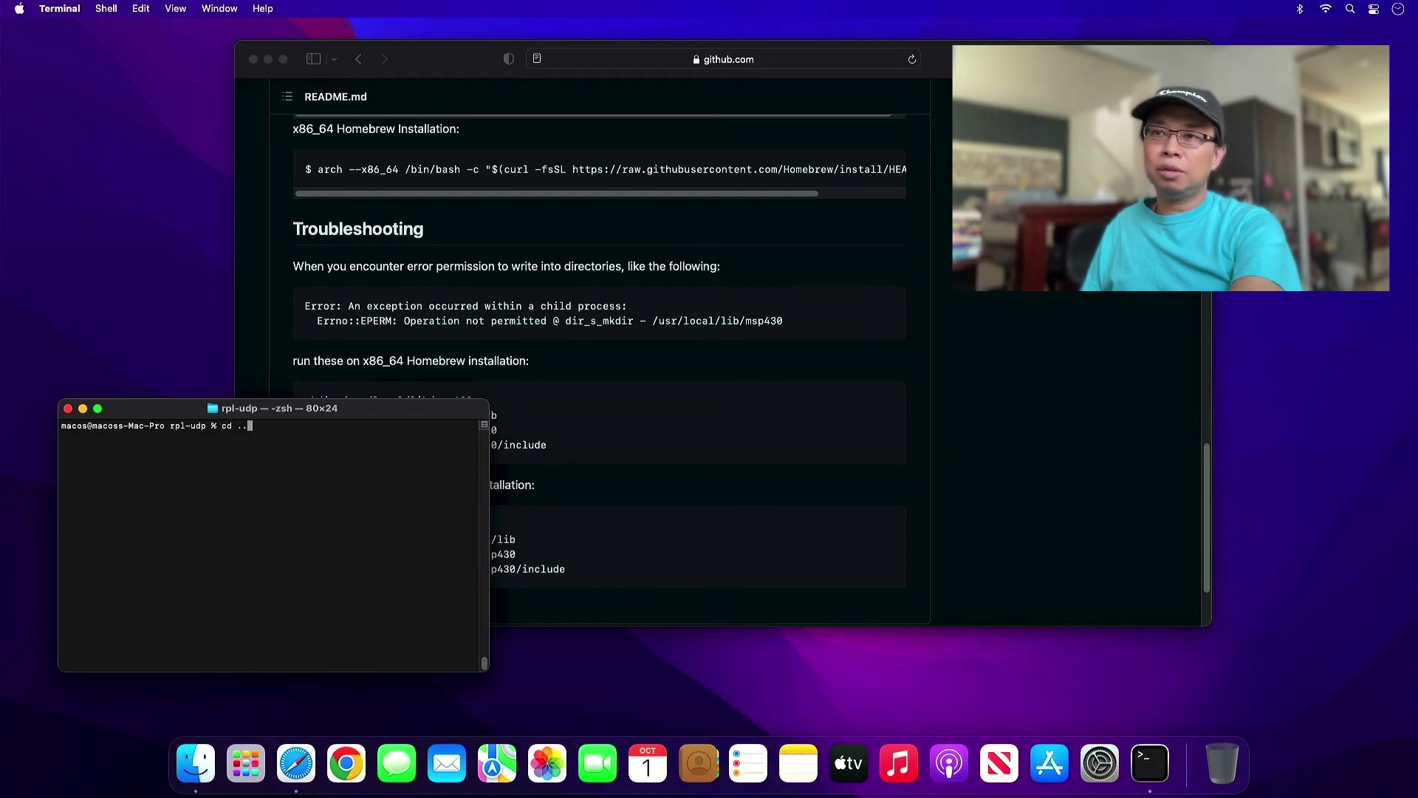
type("/too")
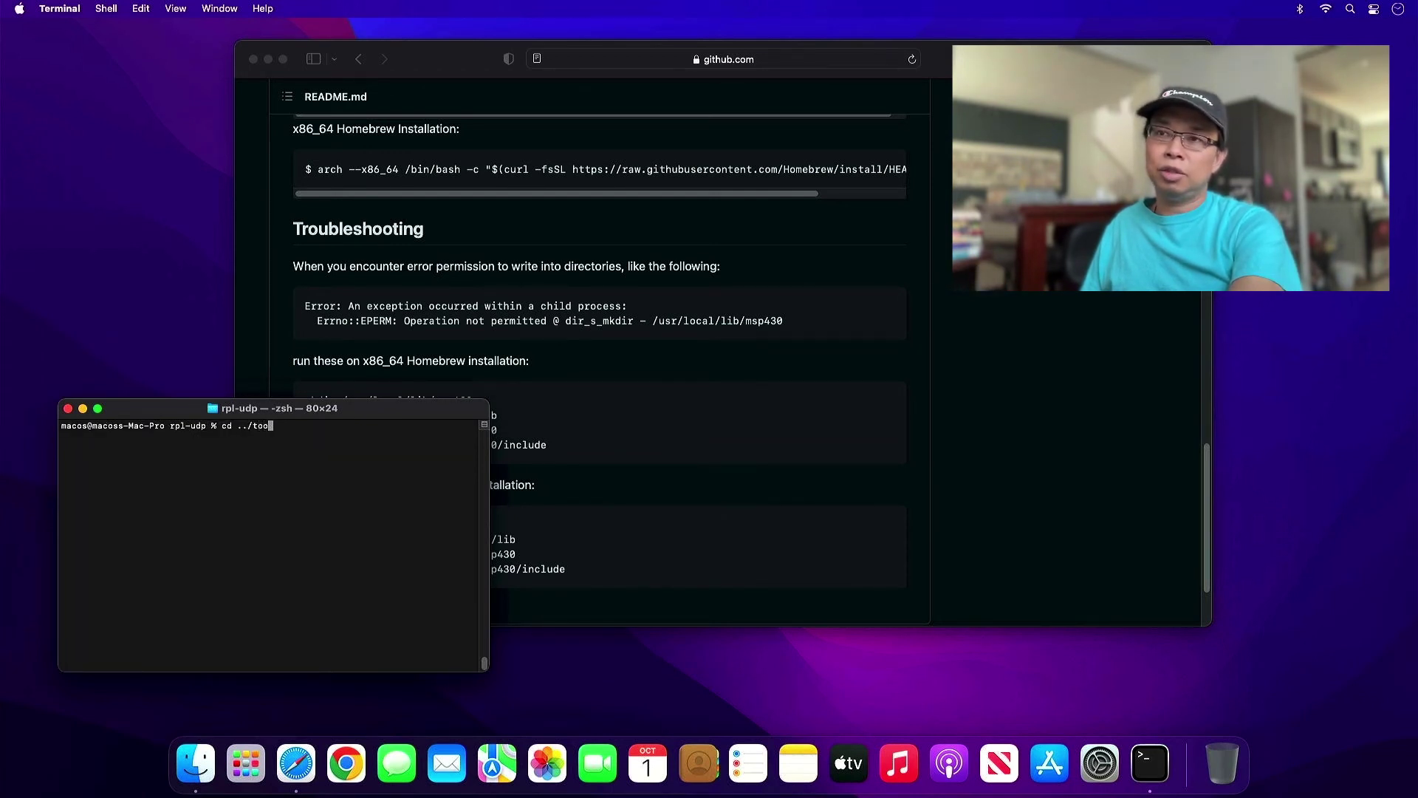
key("BackSpace")
key("BackSpace")
key("BackSpace")
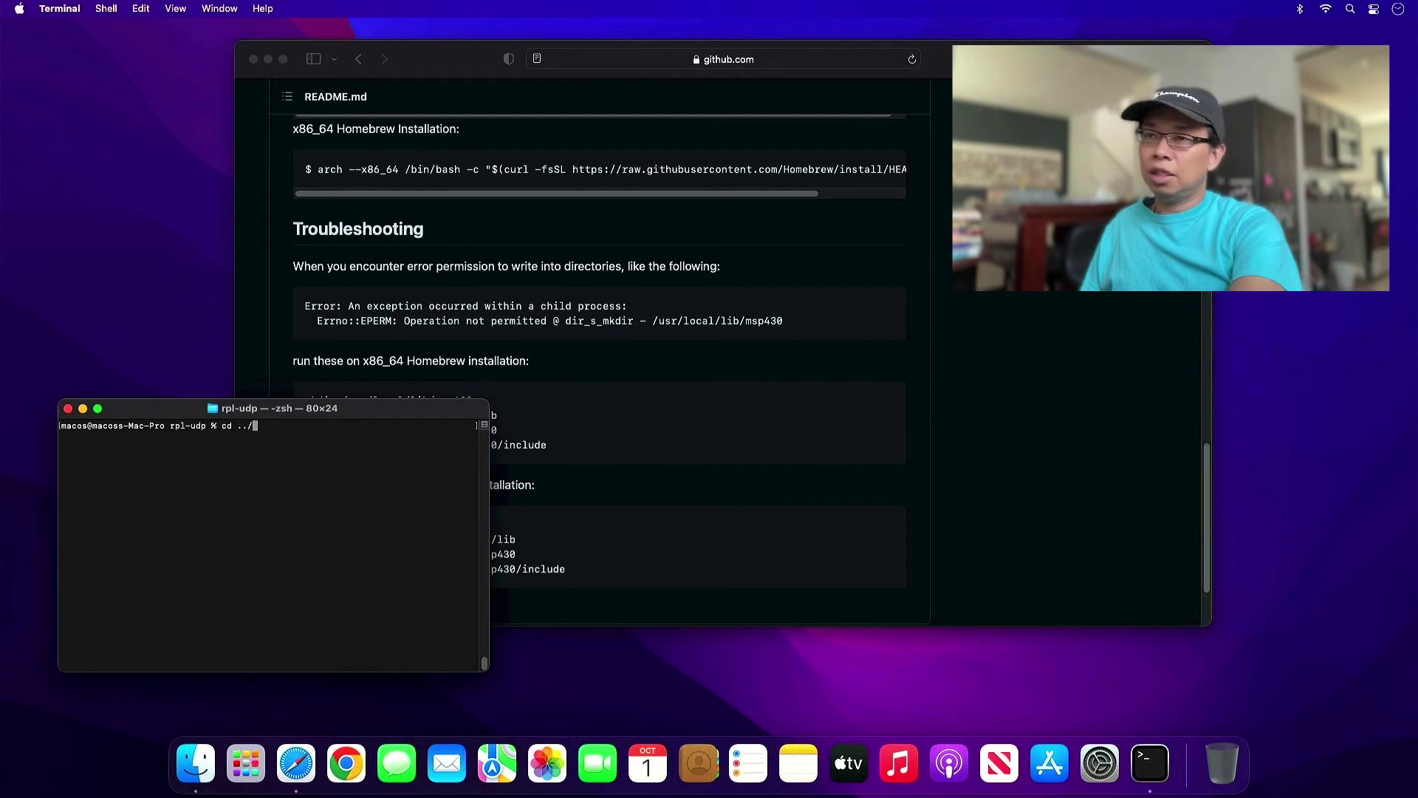
type("../to")
key("Tab")
type("coo")
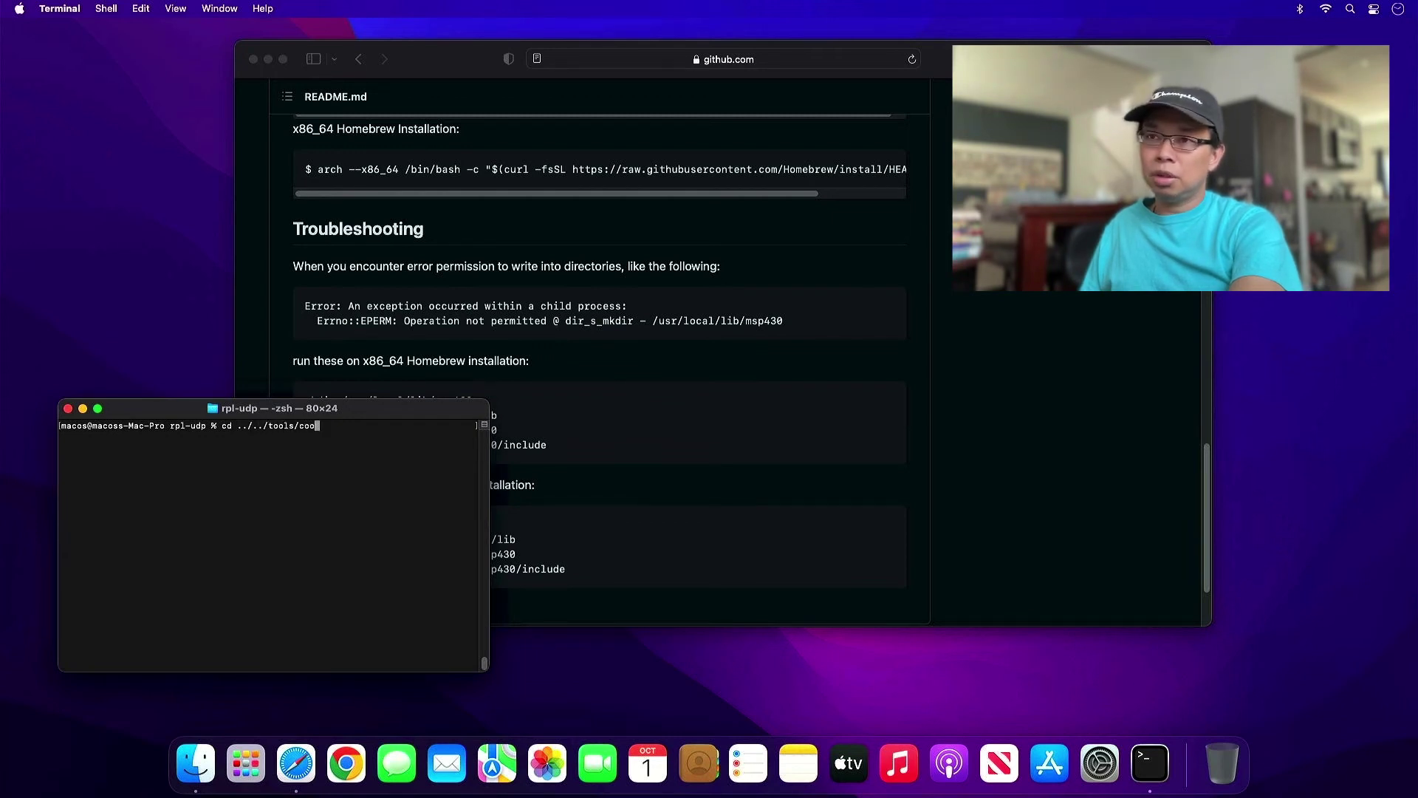
key("Tab")
key("Return")
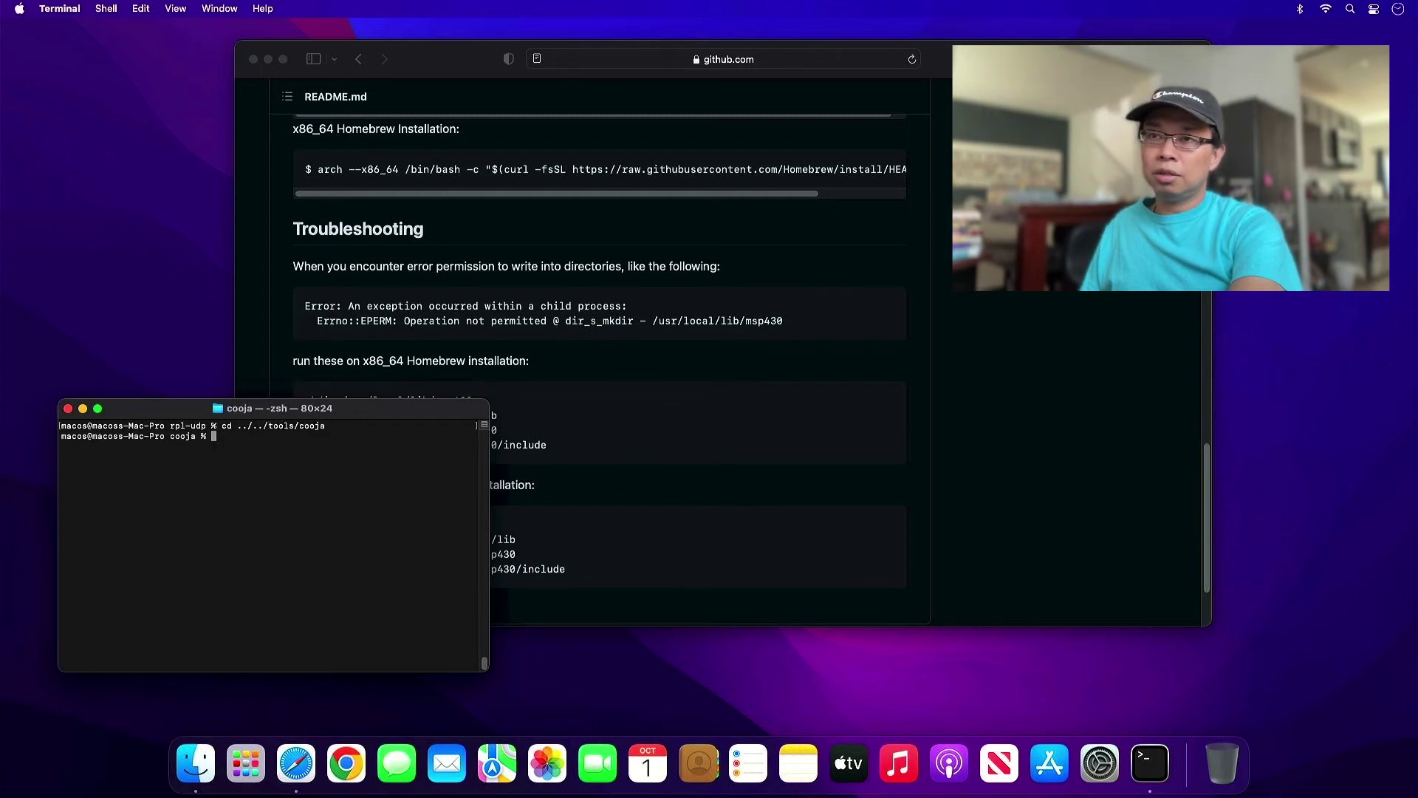
type("./gradle")
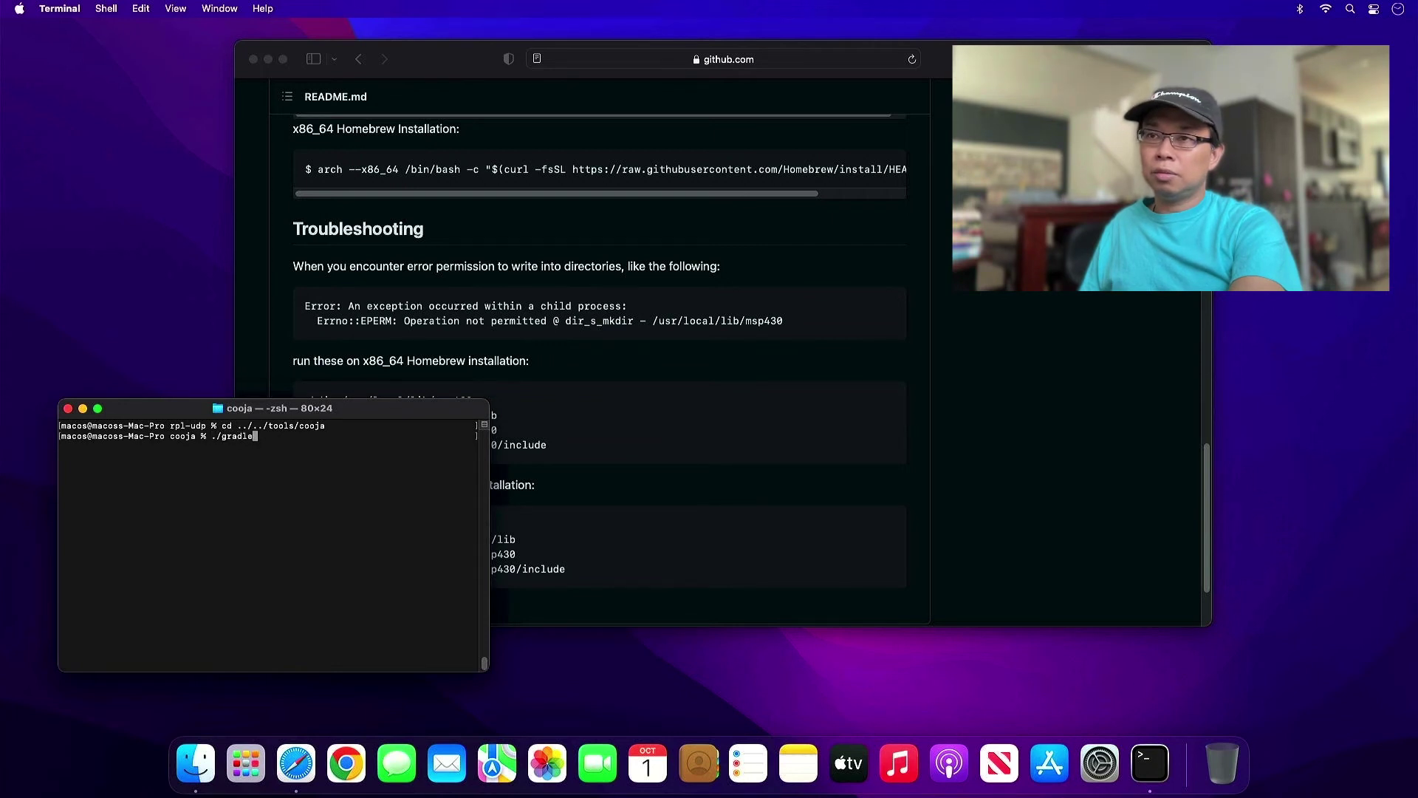
type("w run")
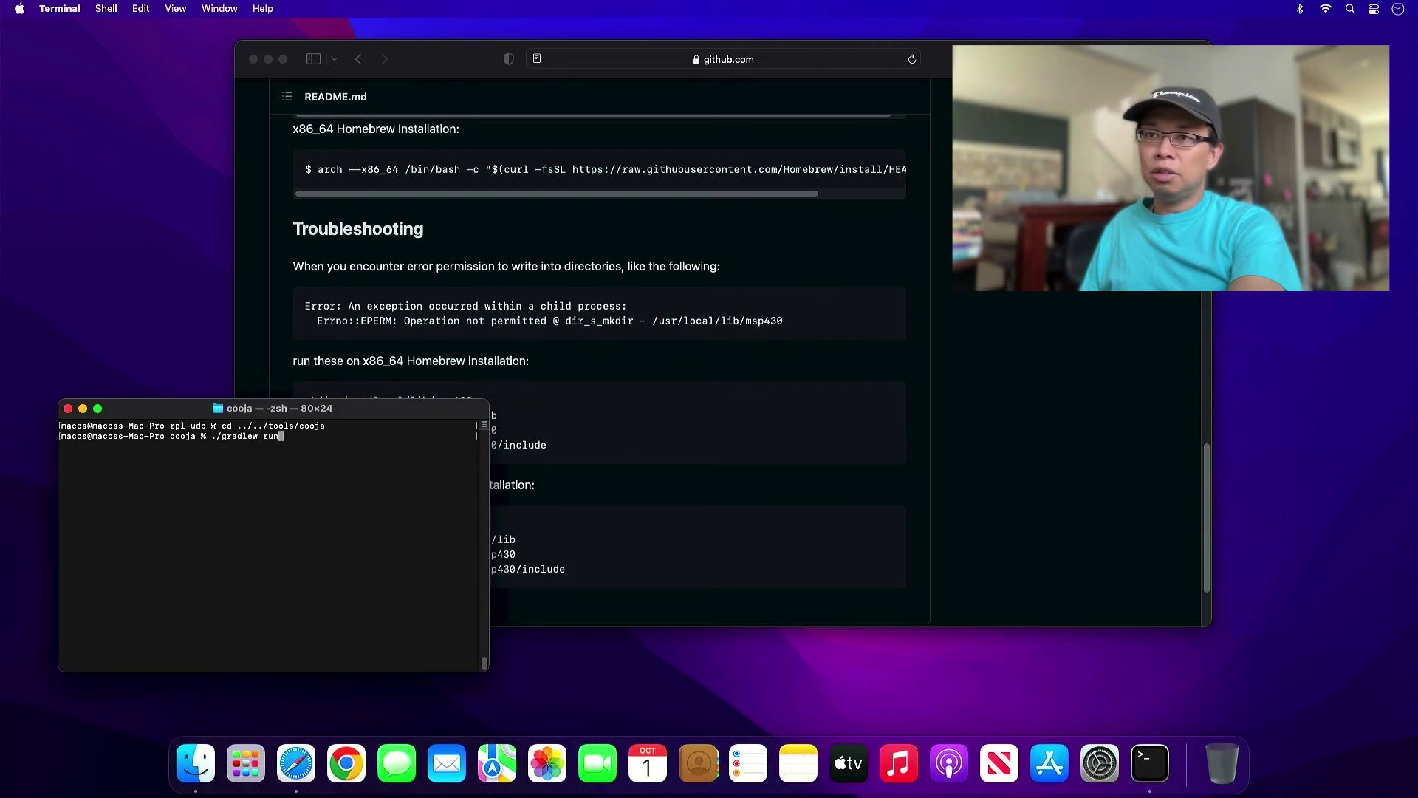
key("Return")
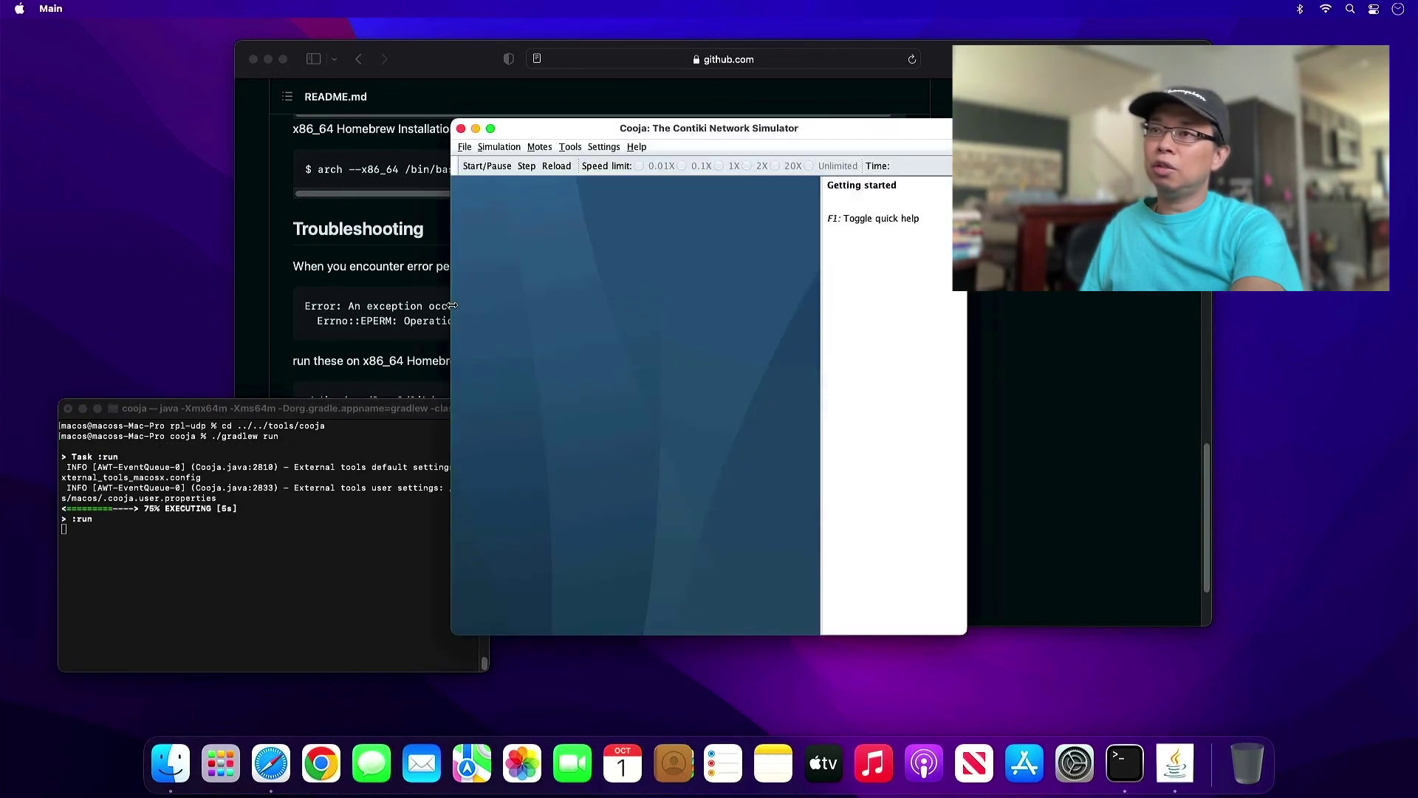
Widen the Cooja window and create a new named IPv6 simulation from File > New simulation.
left_click_drag(451, 307, 46, 336)
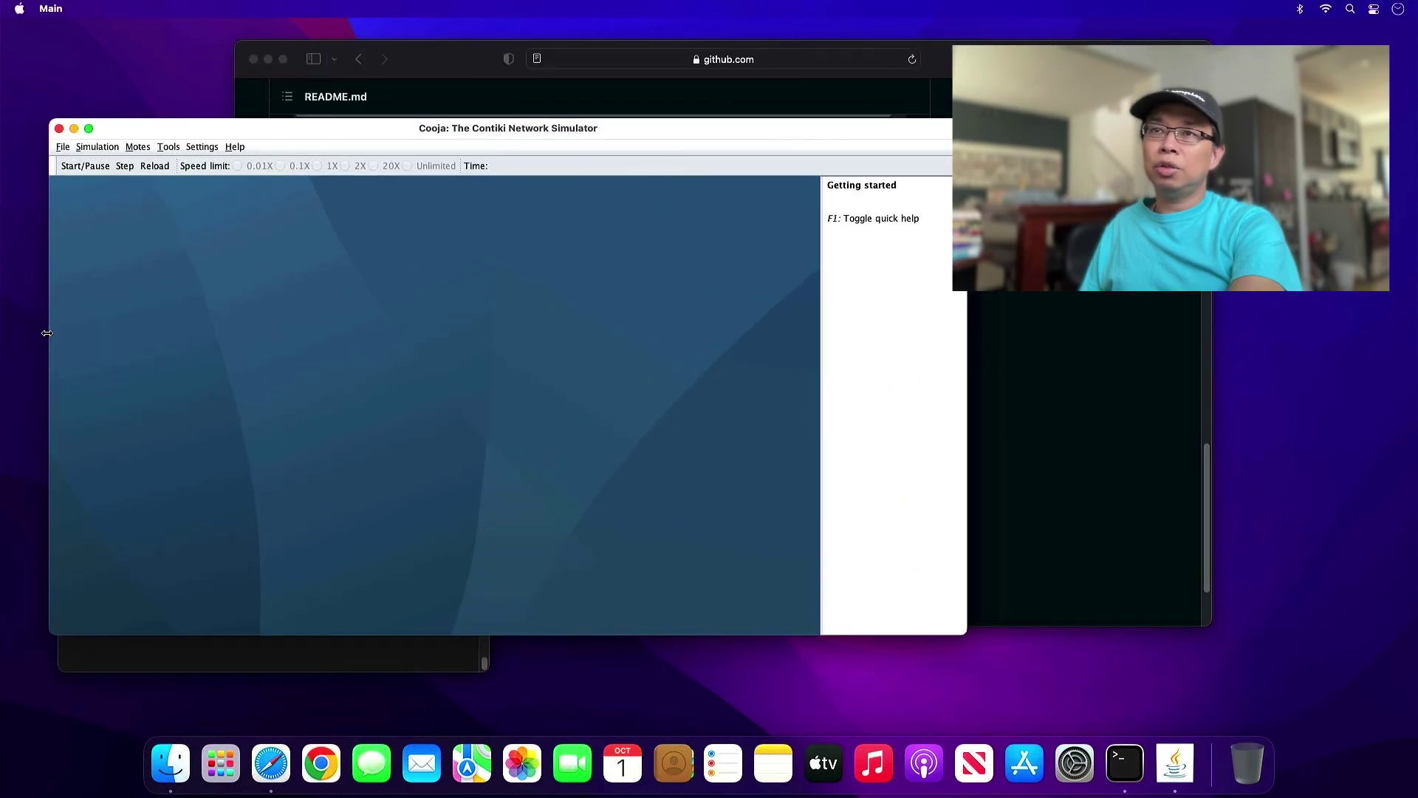
left_click_drag(46, 333, 27, 333)
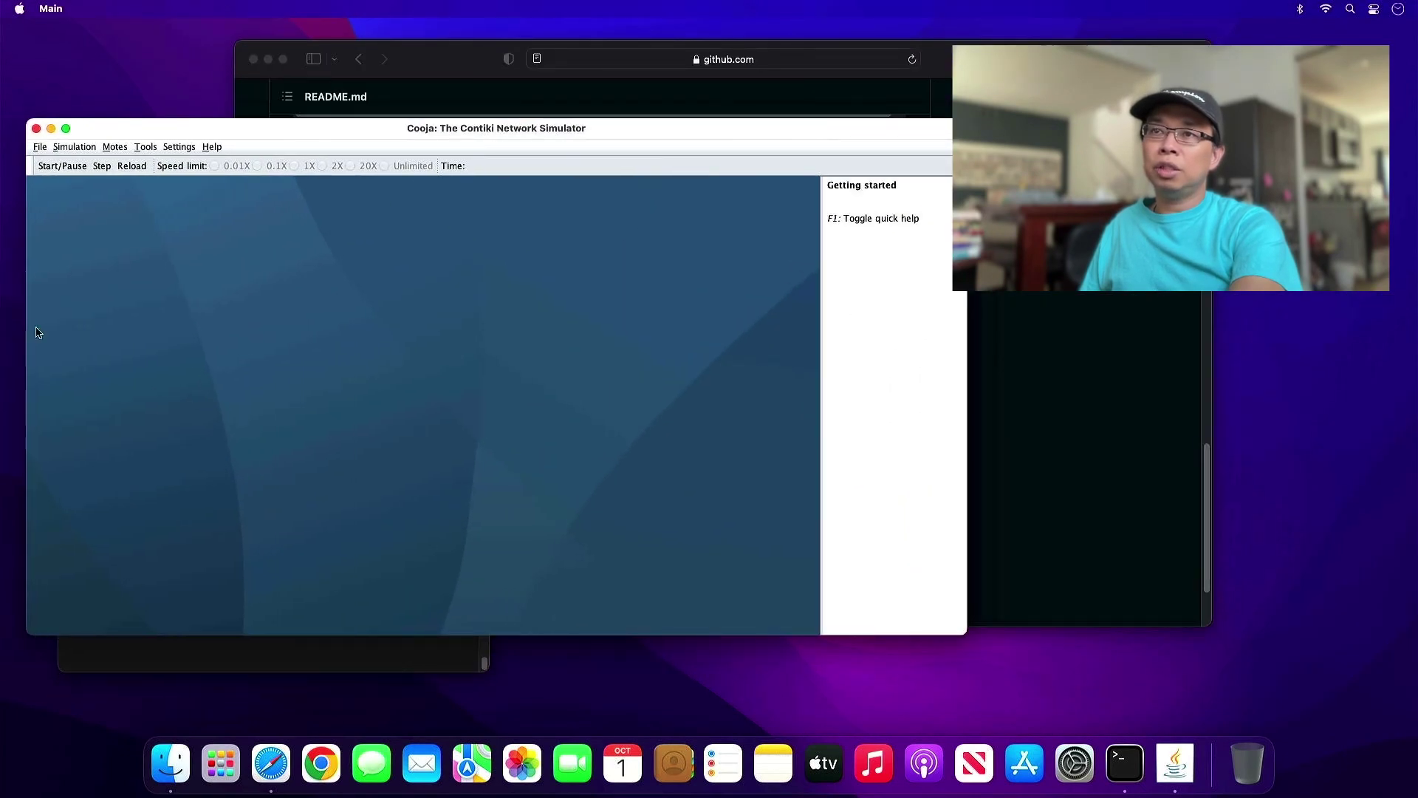
left_click(40, 147)
left_click(70, 166)
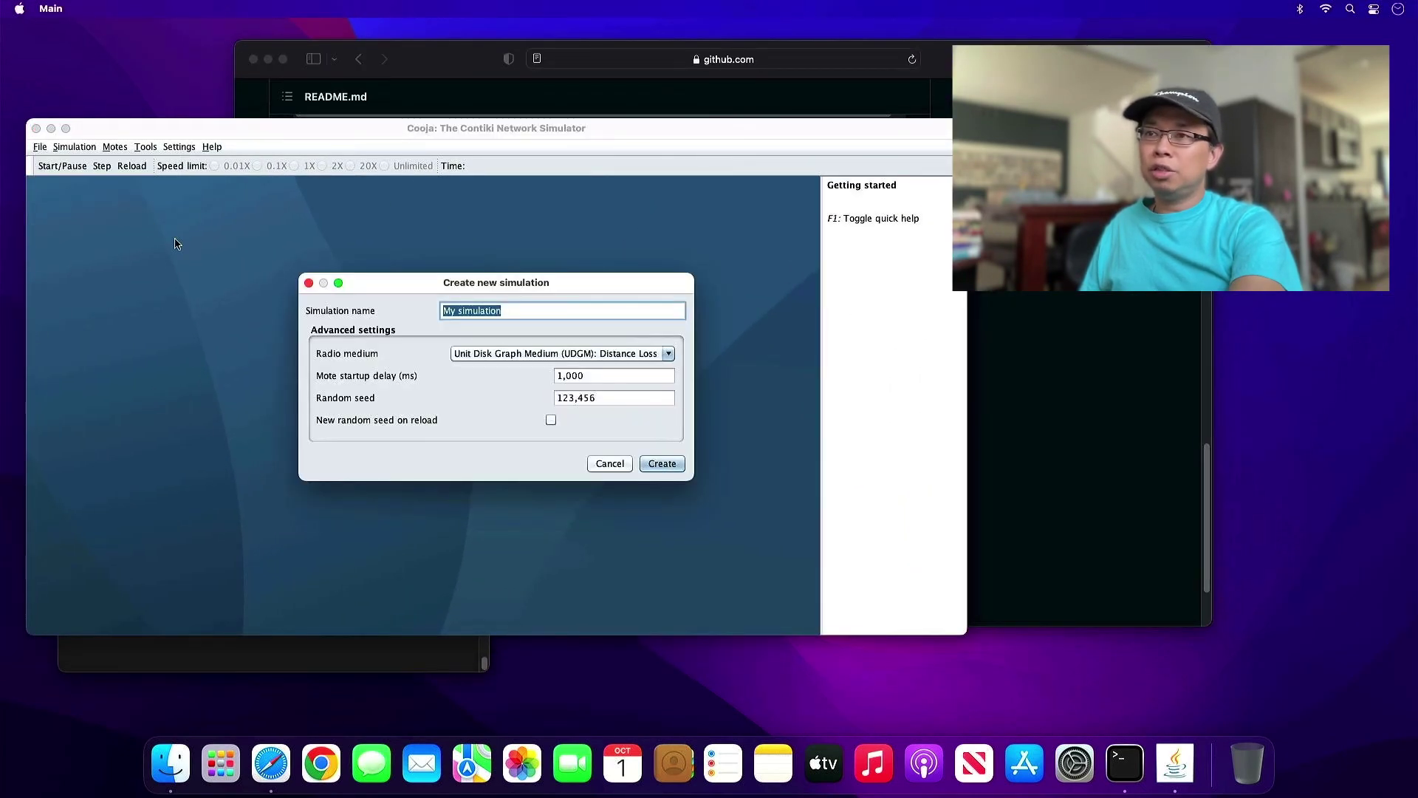
type("Eka")
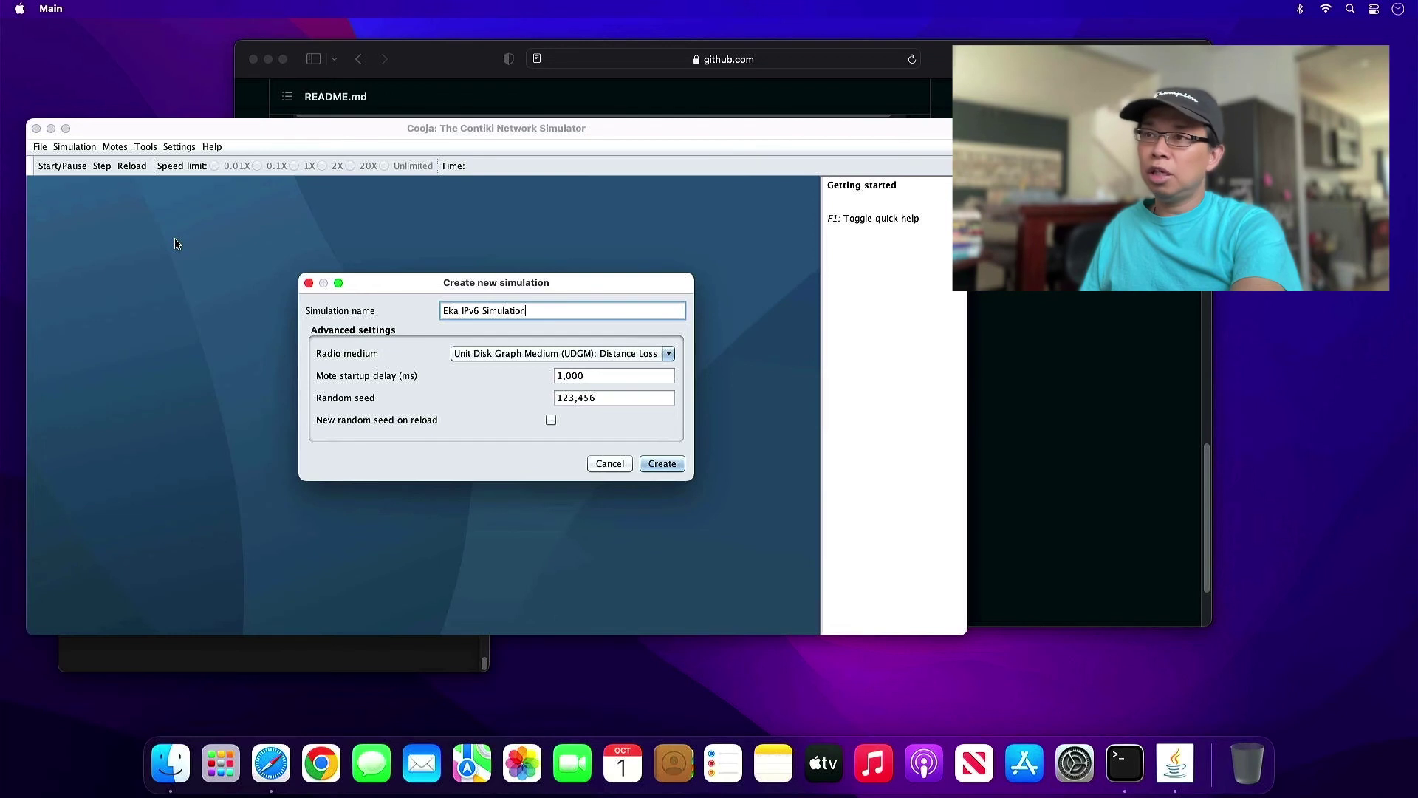
left_click(669, 465)
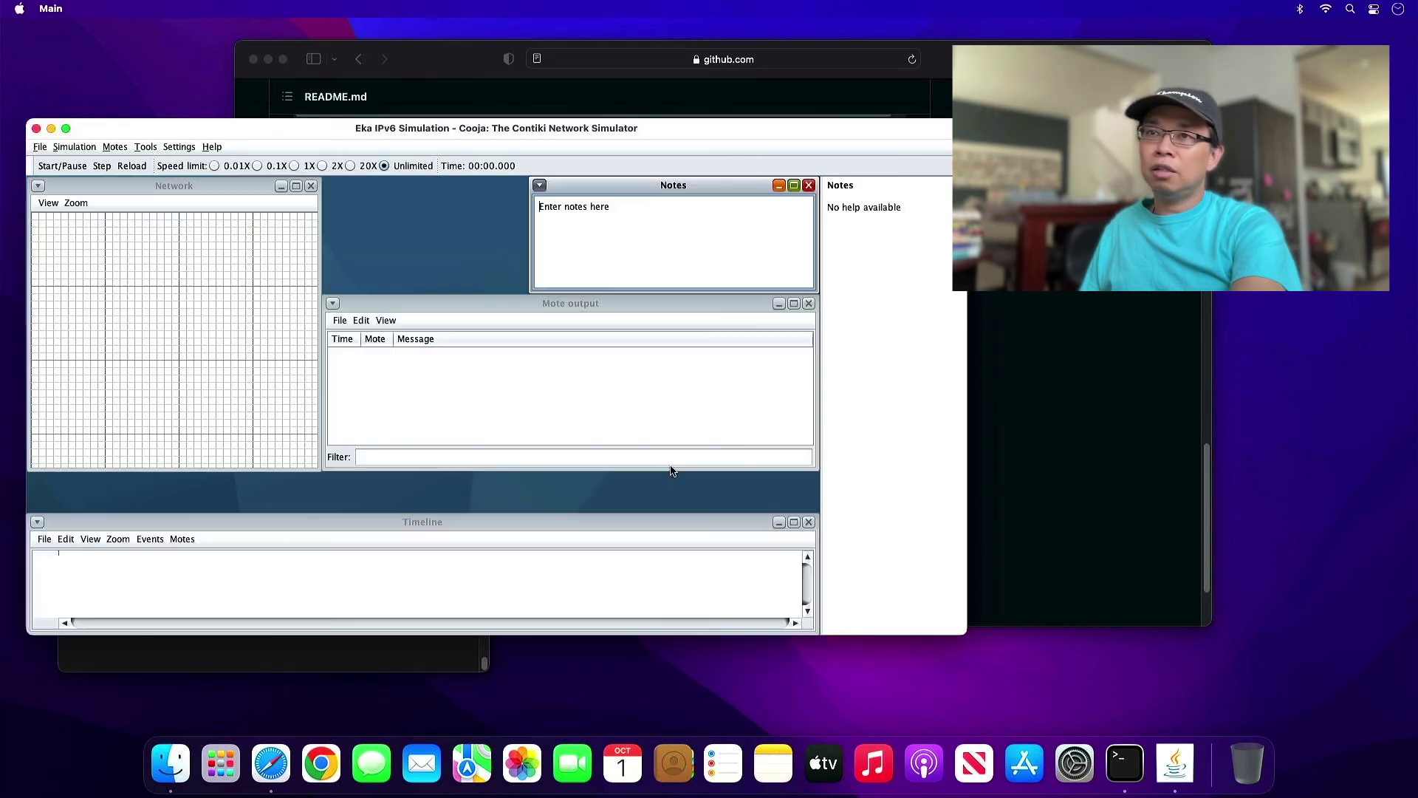
Start a new Sky mote type and set its description to 'Server'.
left_click(114, 146)
mouse_move(185, 165)
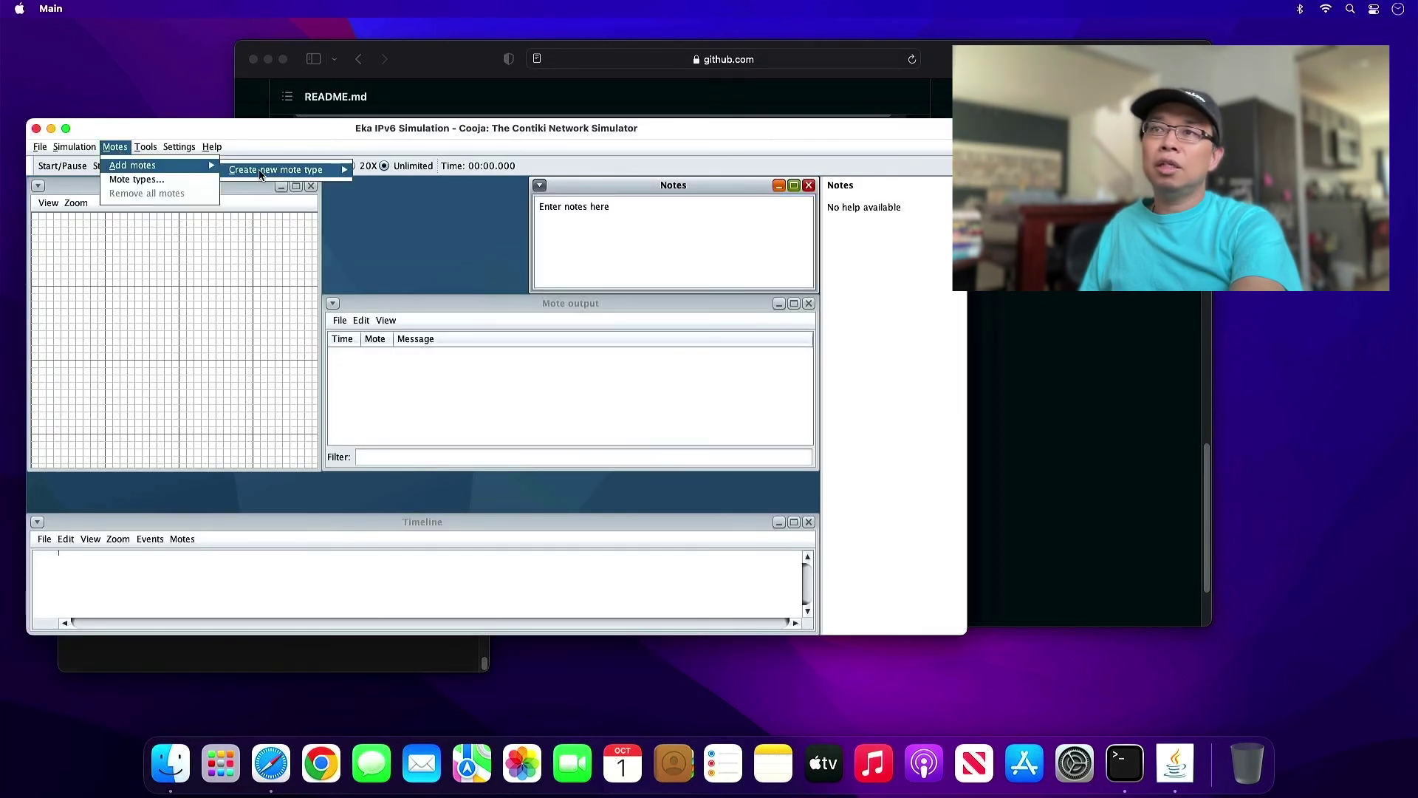
mouse_move(260, 173)
left_click(385, 238)
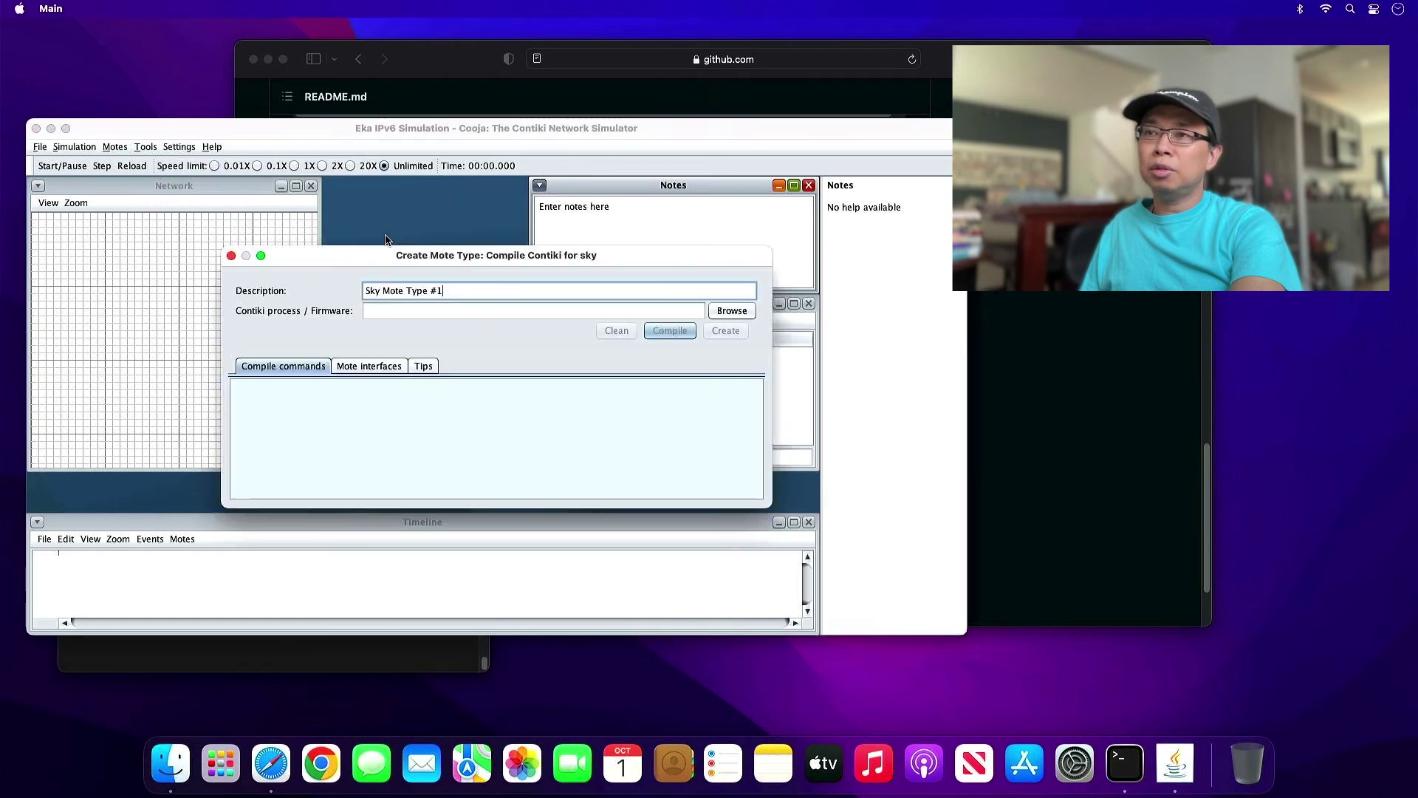
left_click_drag(475, 290, 334, 286)
type("S")
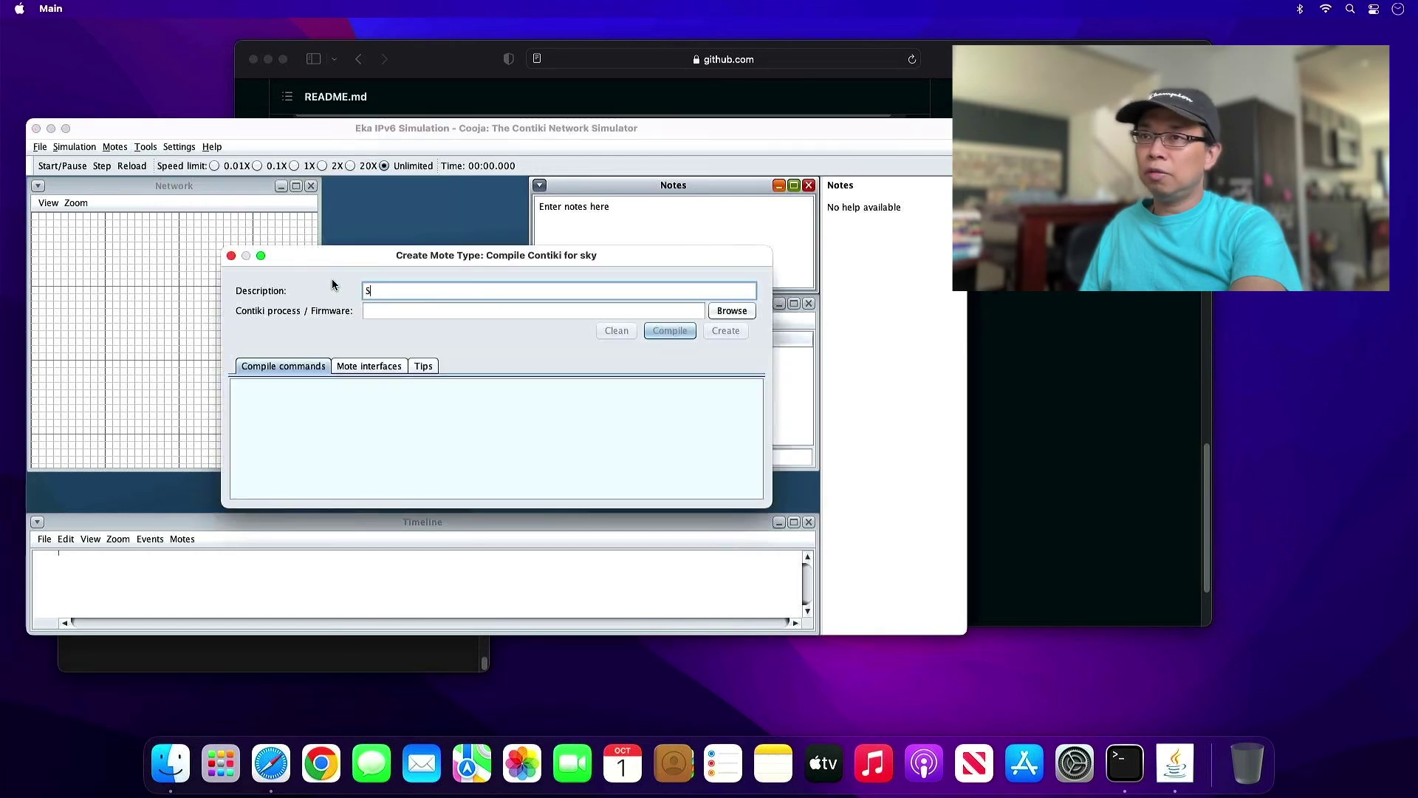
type("erver")
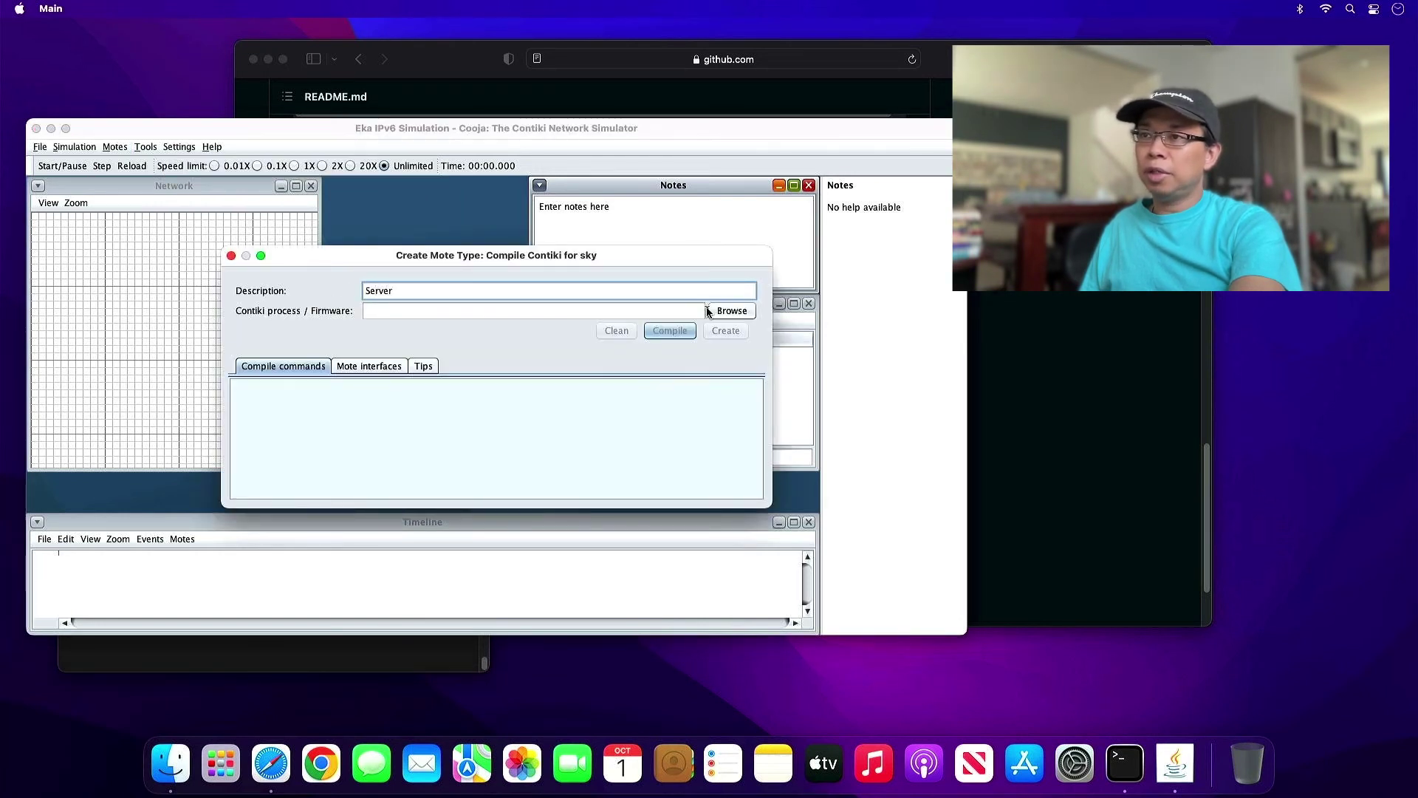
Load examples/rpl-udp/udp-server.sky, create the Server type, and add 5 motes.
left_click(720, 311)
left_click(445, 293)
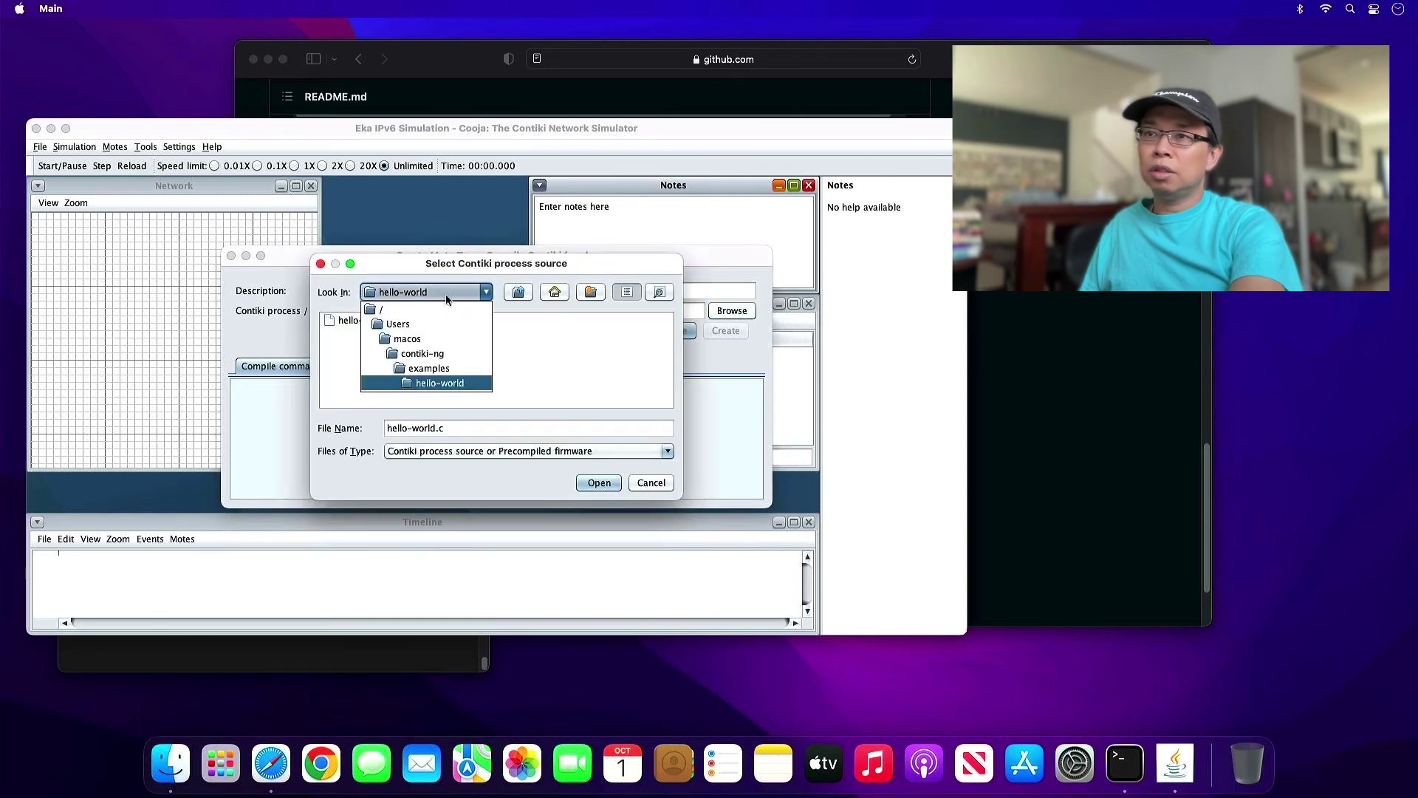
left_click(447, 365)
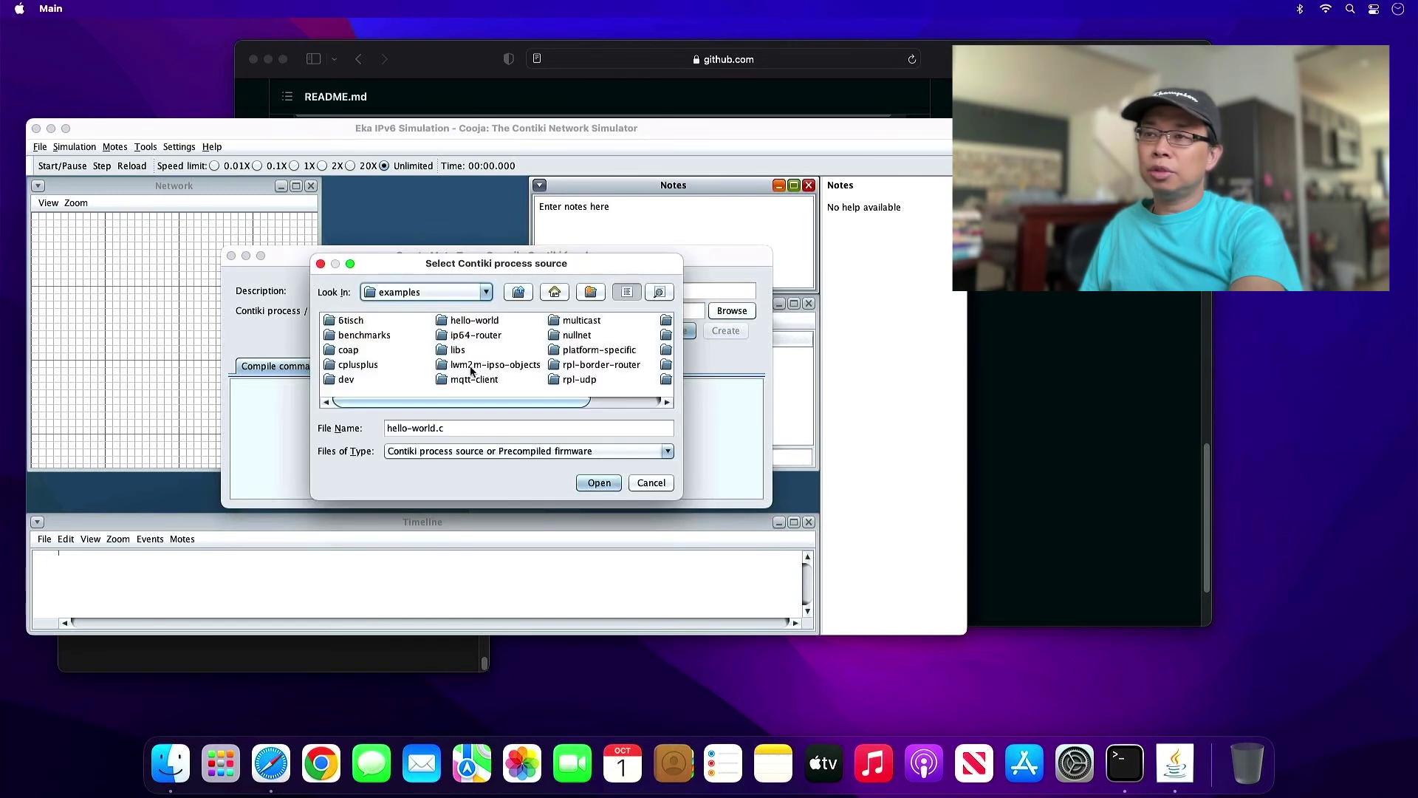
double_click(567, 379)
double_click(386, 379)
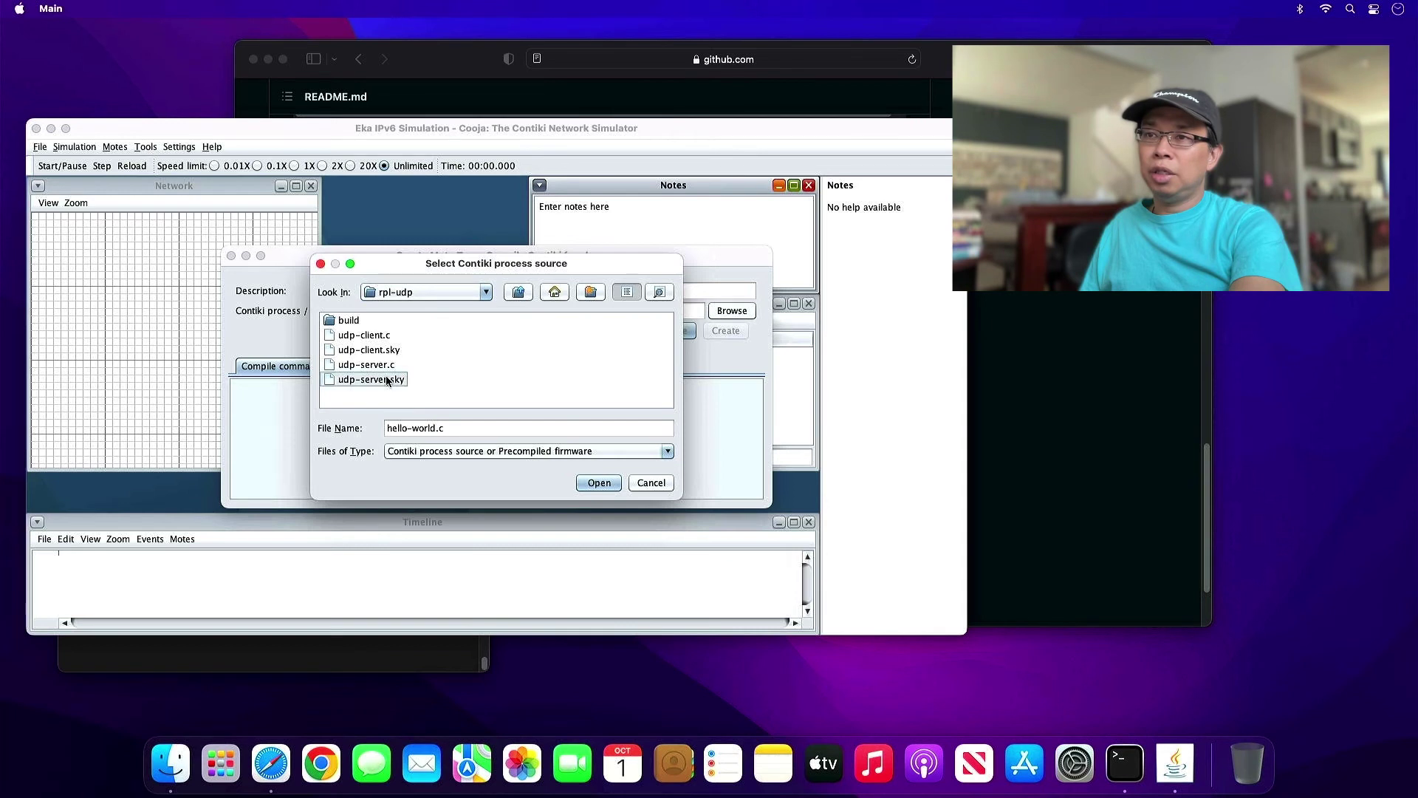
left_click(723, 331)
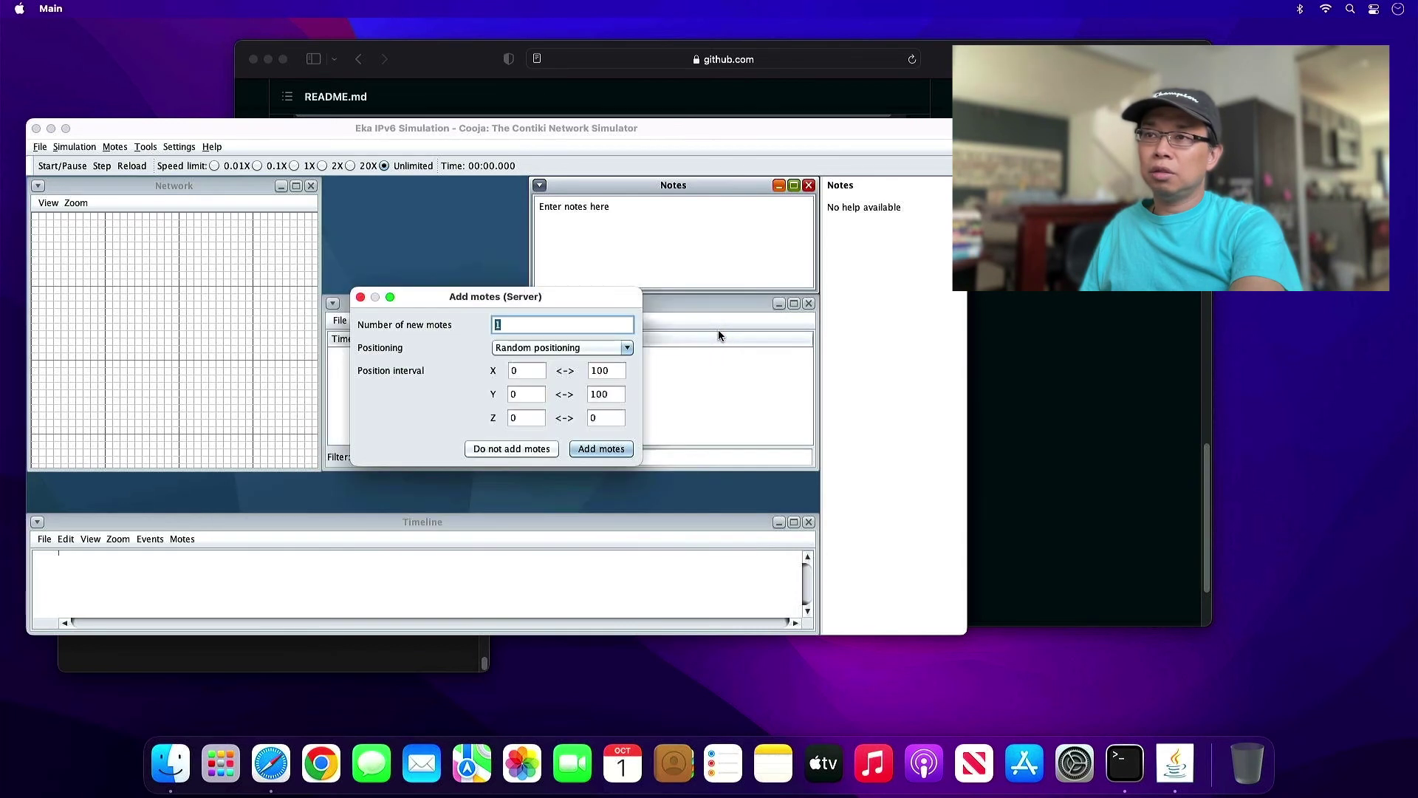
type("5")
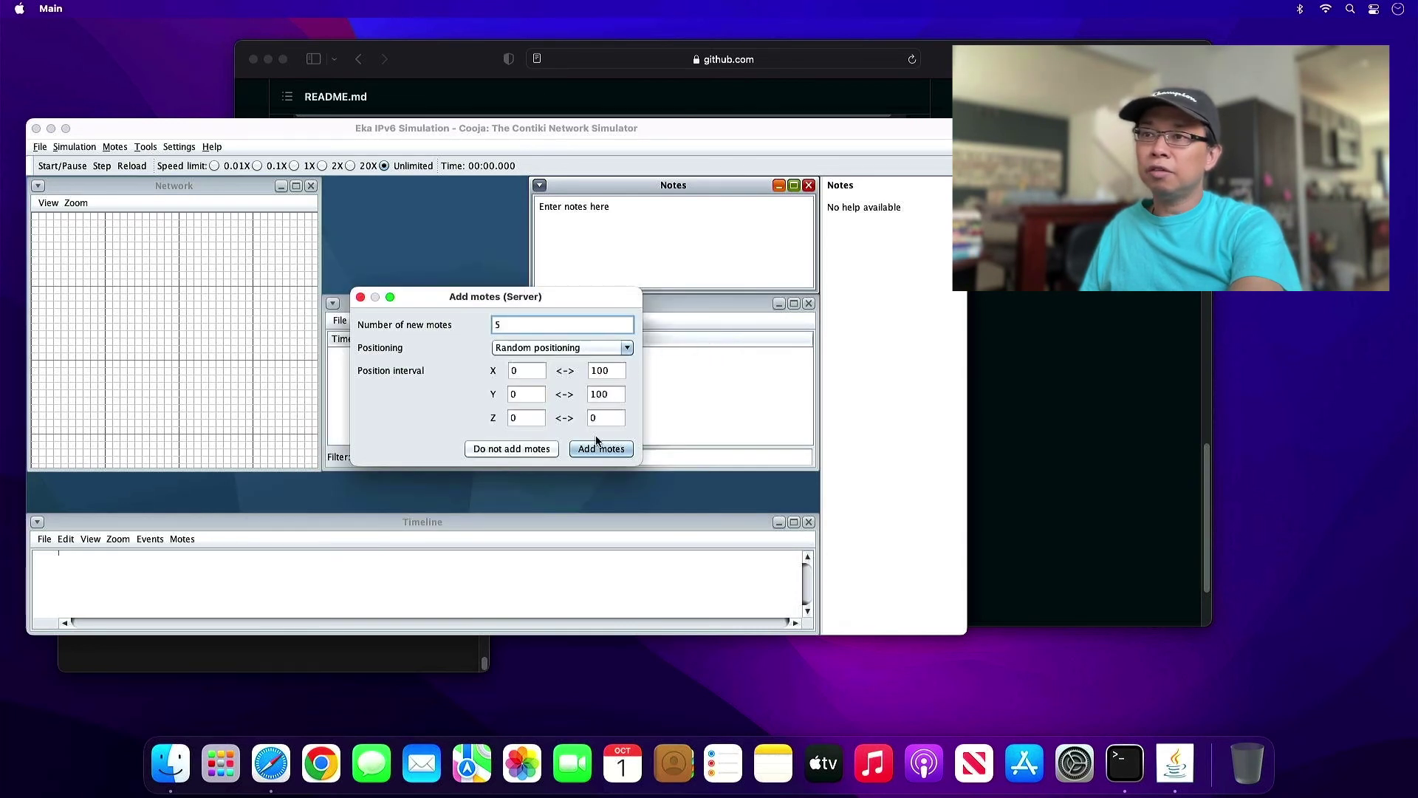
left_click(607, 450)
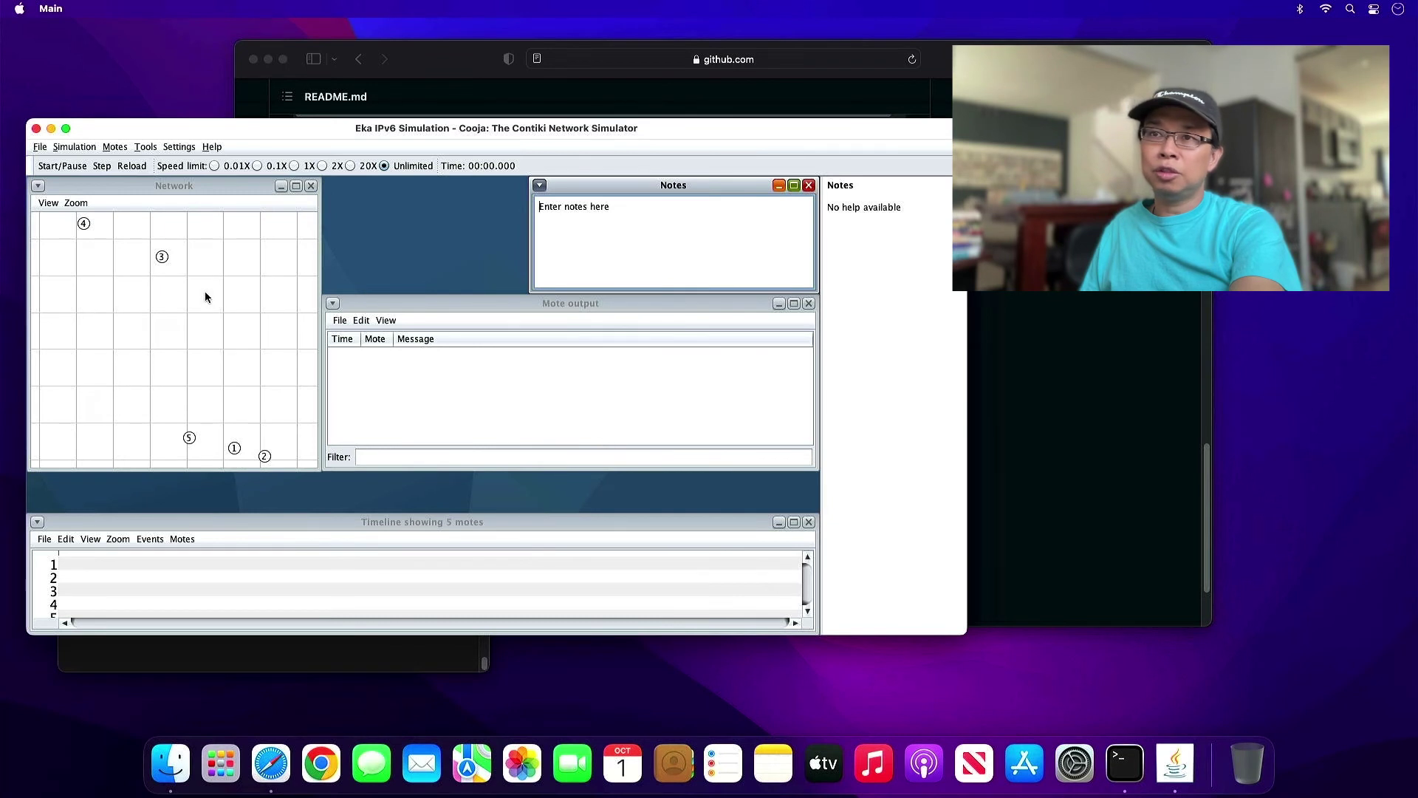
Start another new Sky mote type and set its description to 'Client'.
left_click(115, 146)
mouse_move(148, 165)
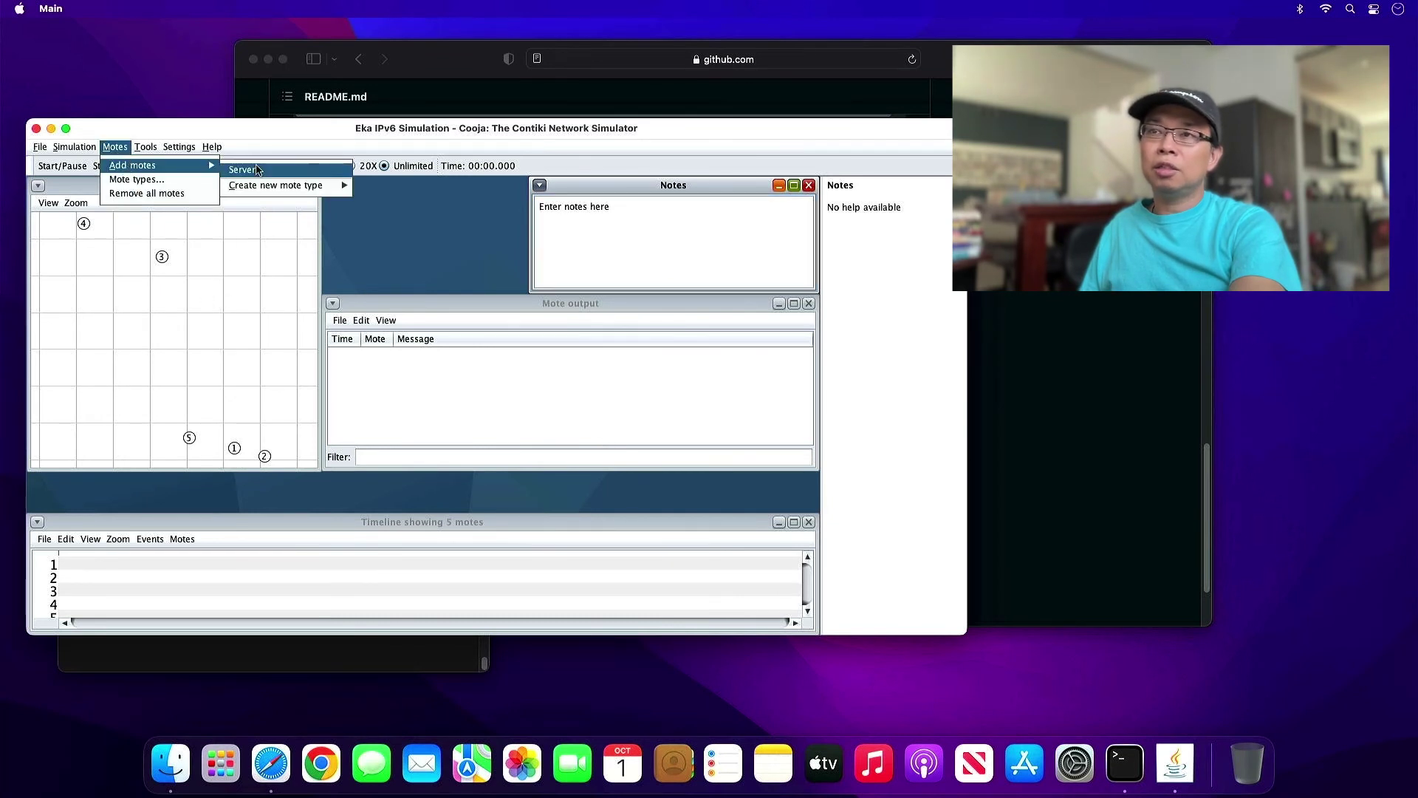
mouse_move(307, 186)
left_click(384, 249)
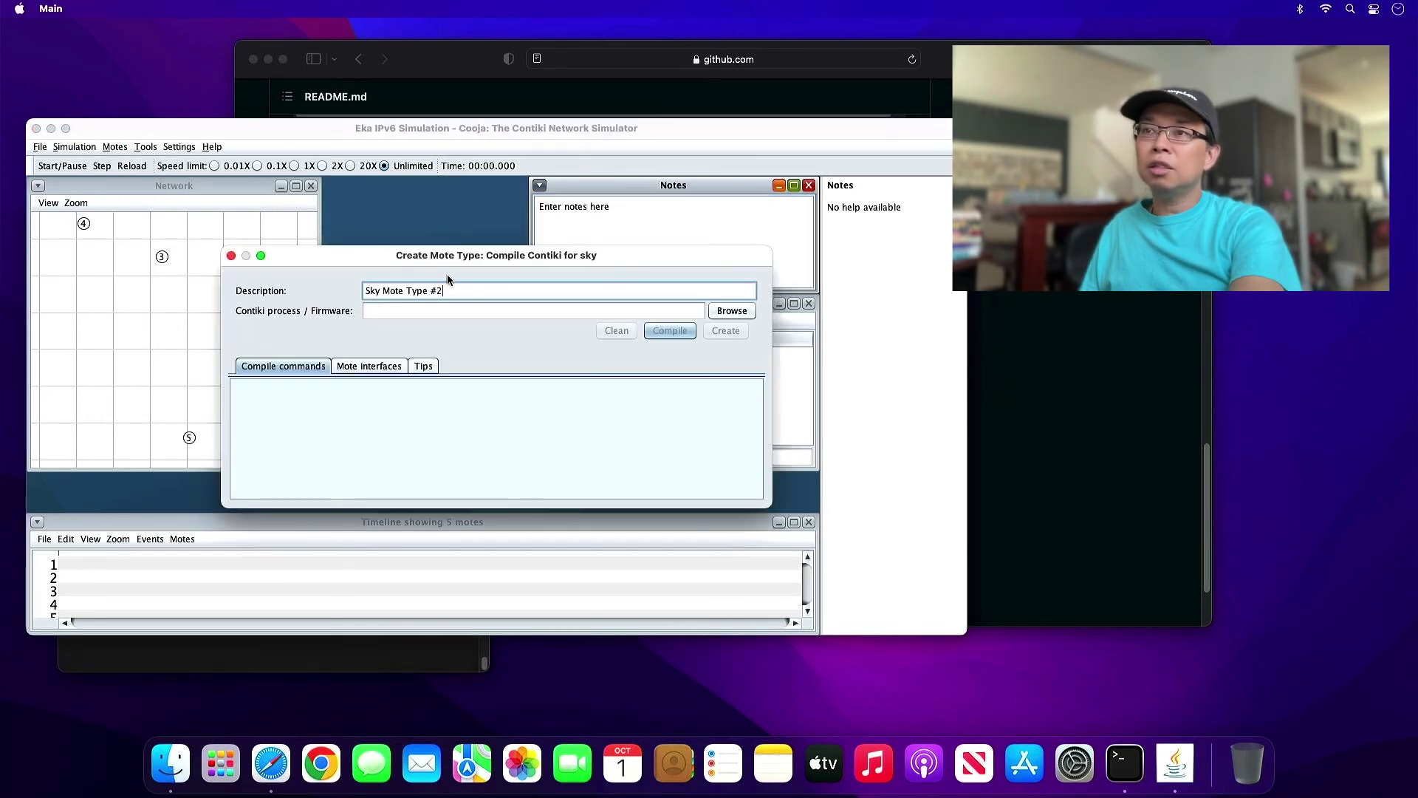
left_click_drag(565, 291, 263, 283)
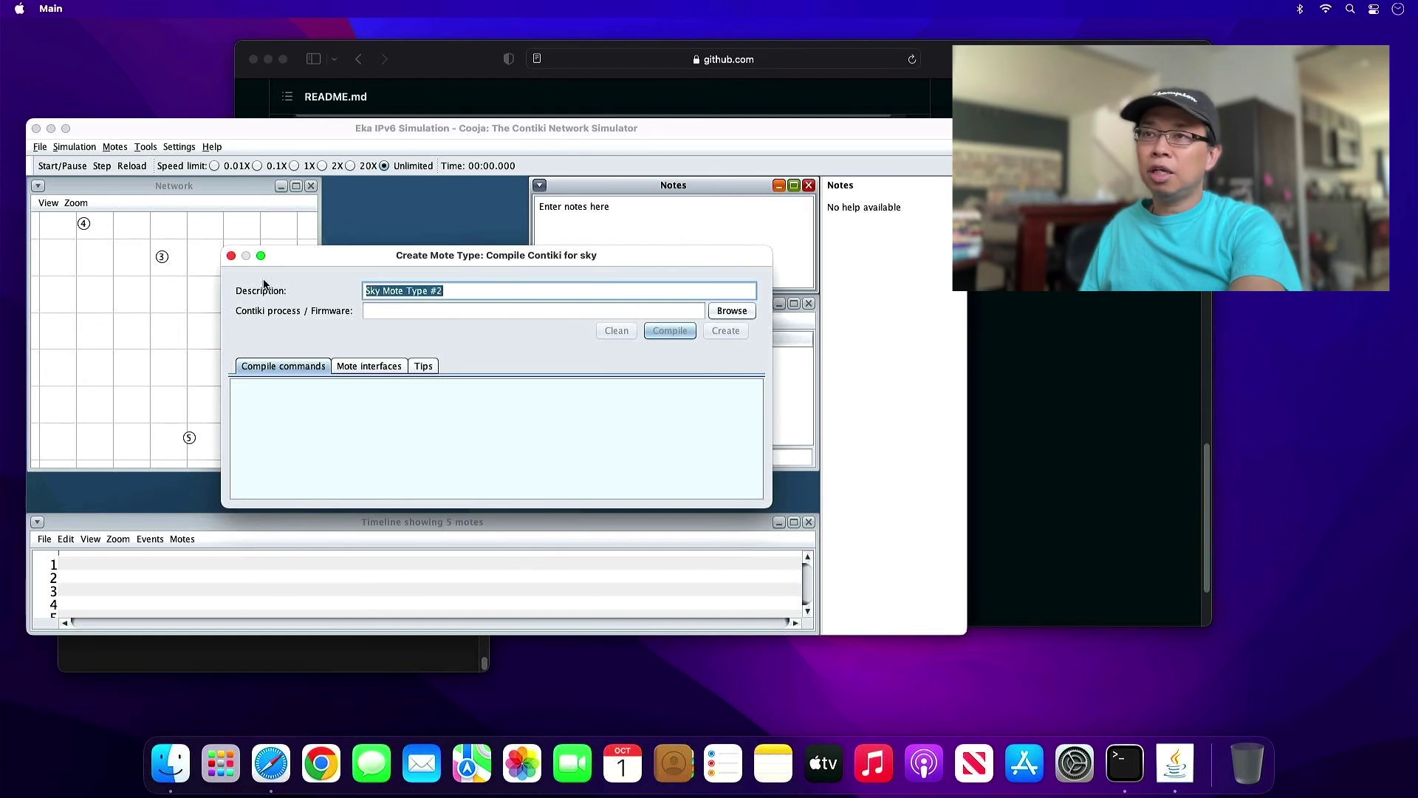
type("Client")
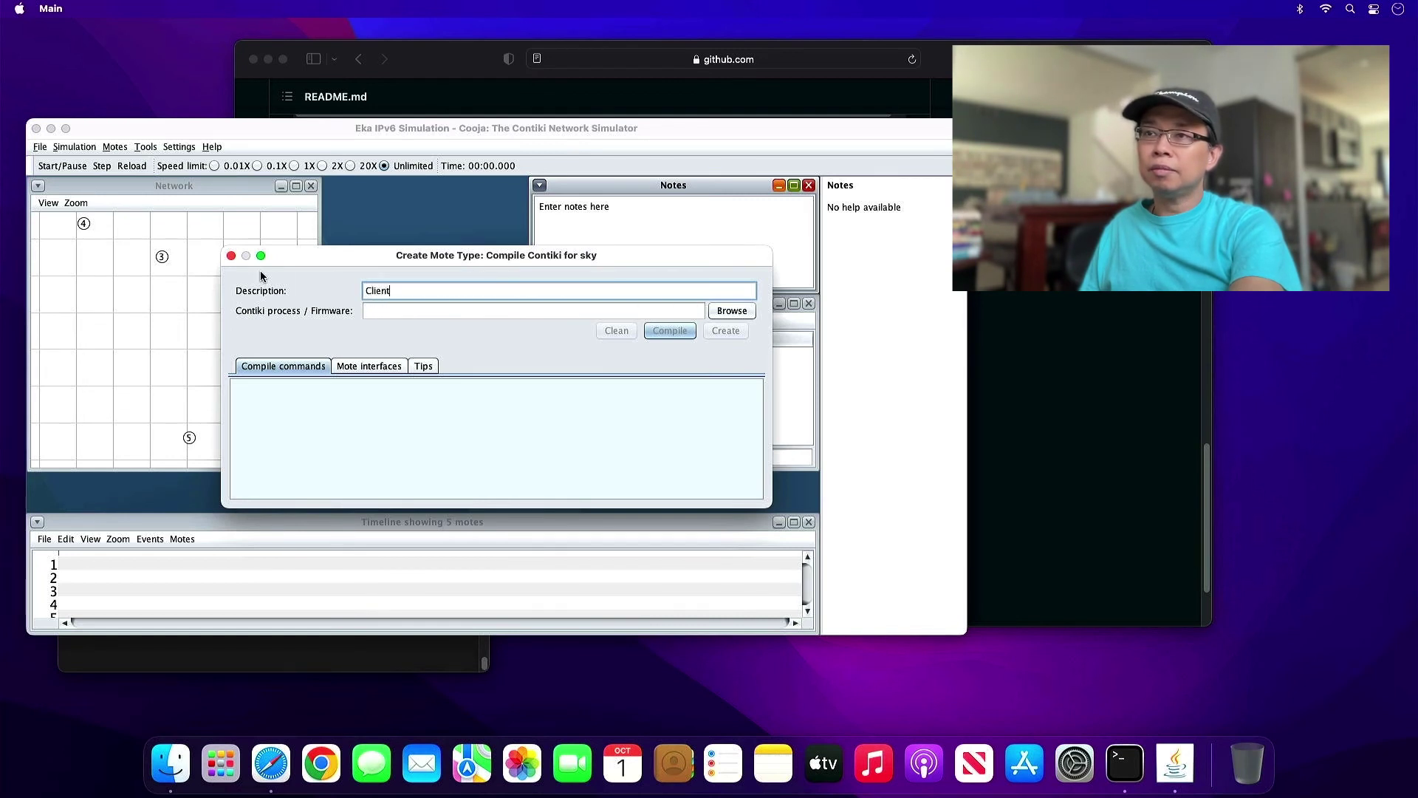
Load udp-client.sky, create the Client type, and add 5 client motes.
left_click(740, 311)
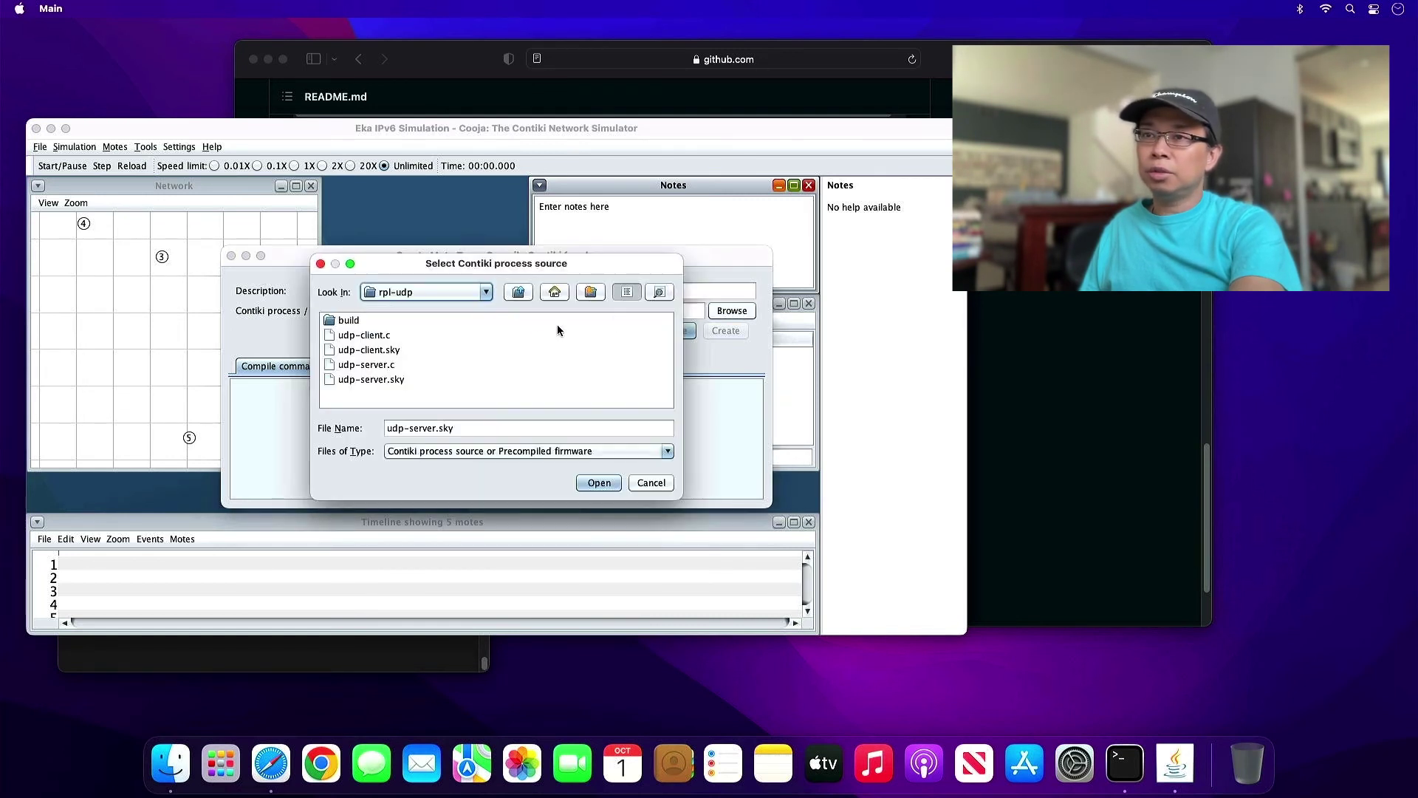
double_click(368, 352)
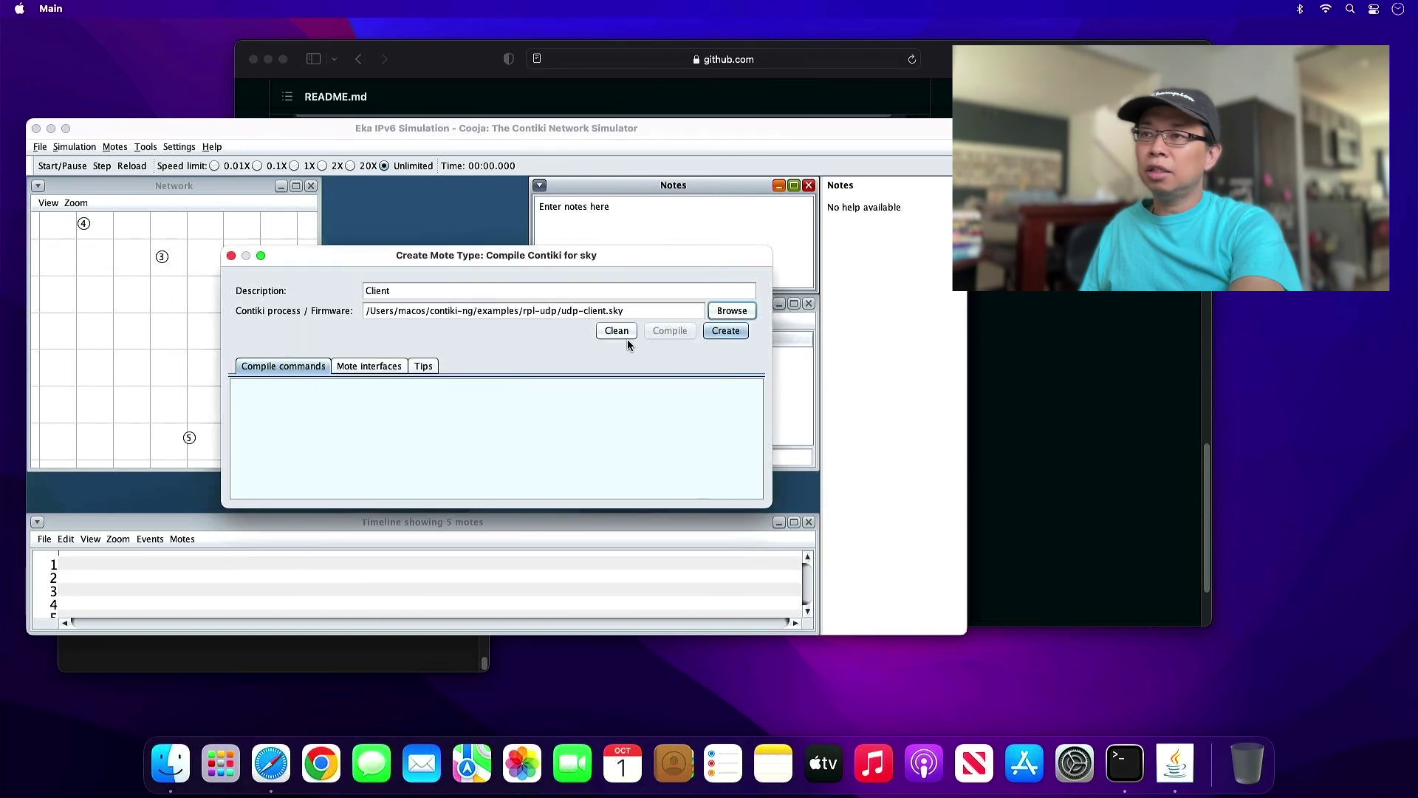
left_click(717, 331)
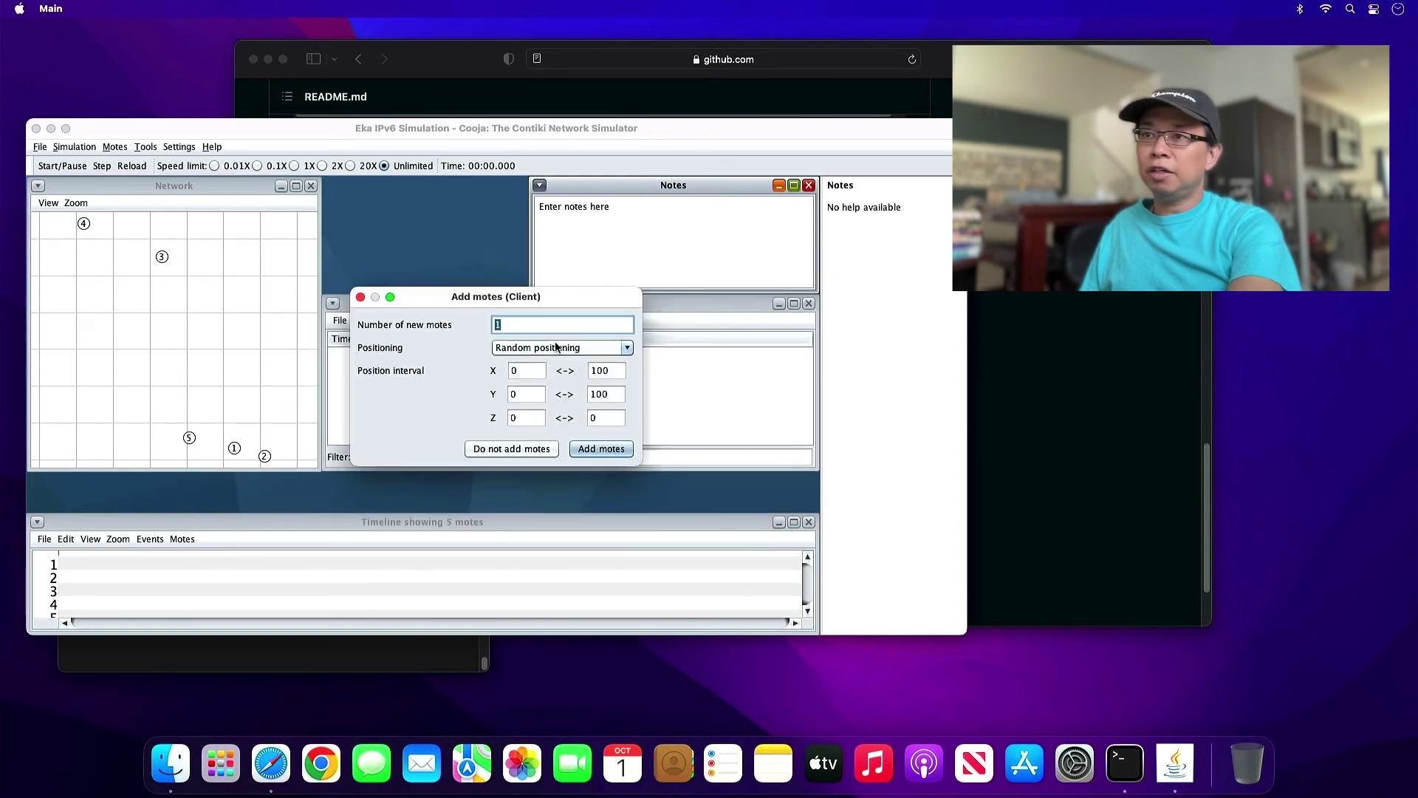
left_click(600, 448)
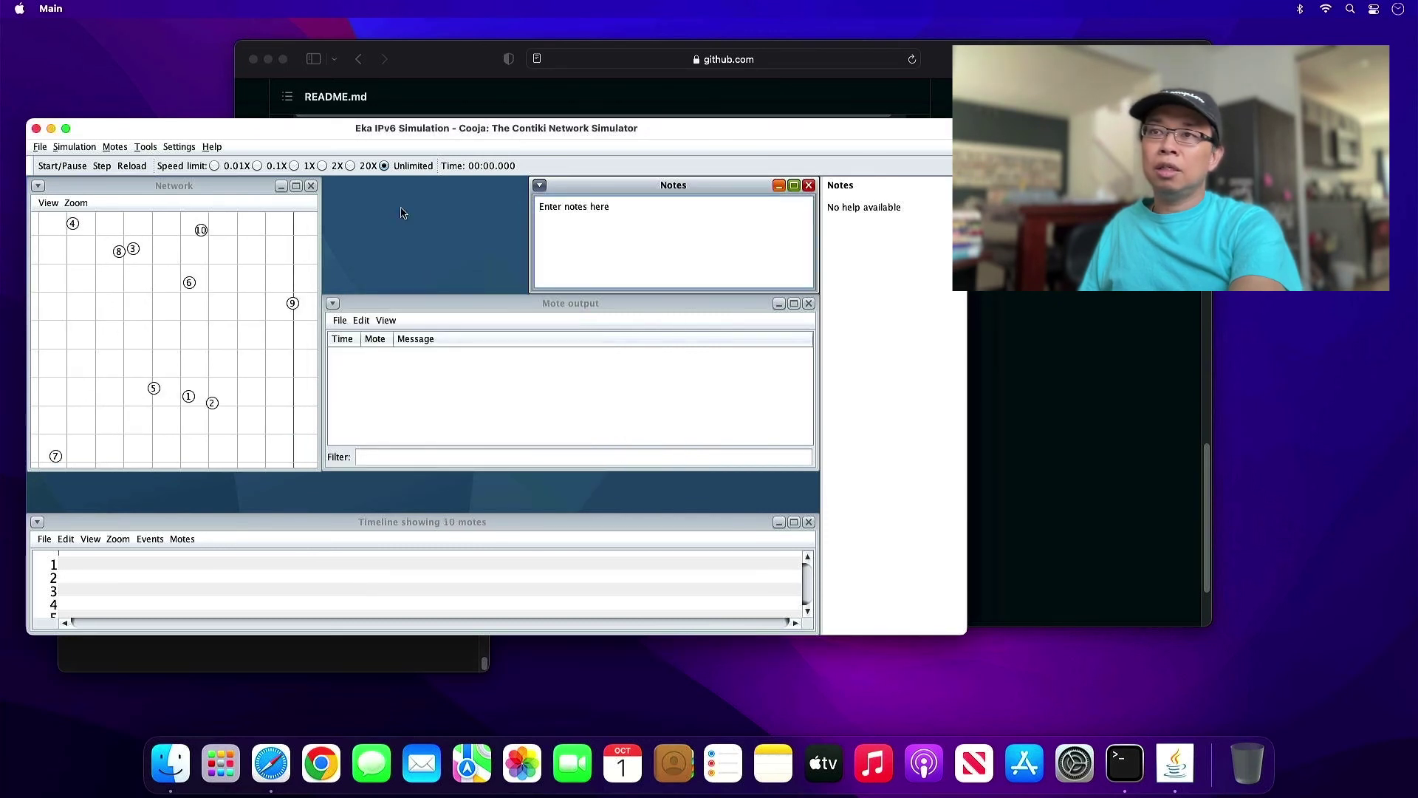
Start the simulation and drag mote 8 lower, away from mote 3.
left_click(52, 167)
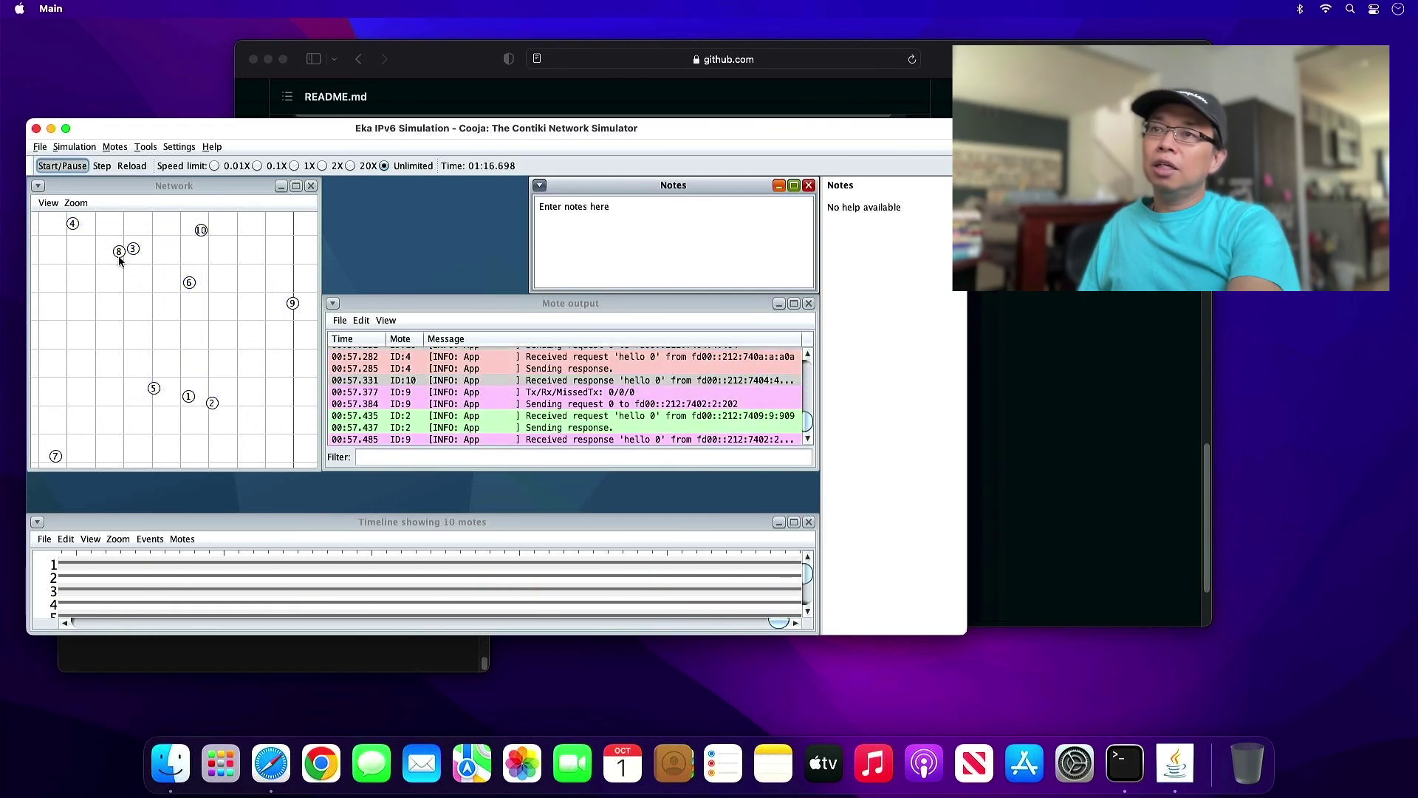
left_click_drag(119, 260, 96, 323)
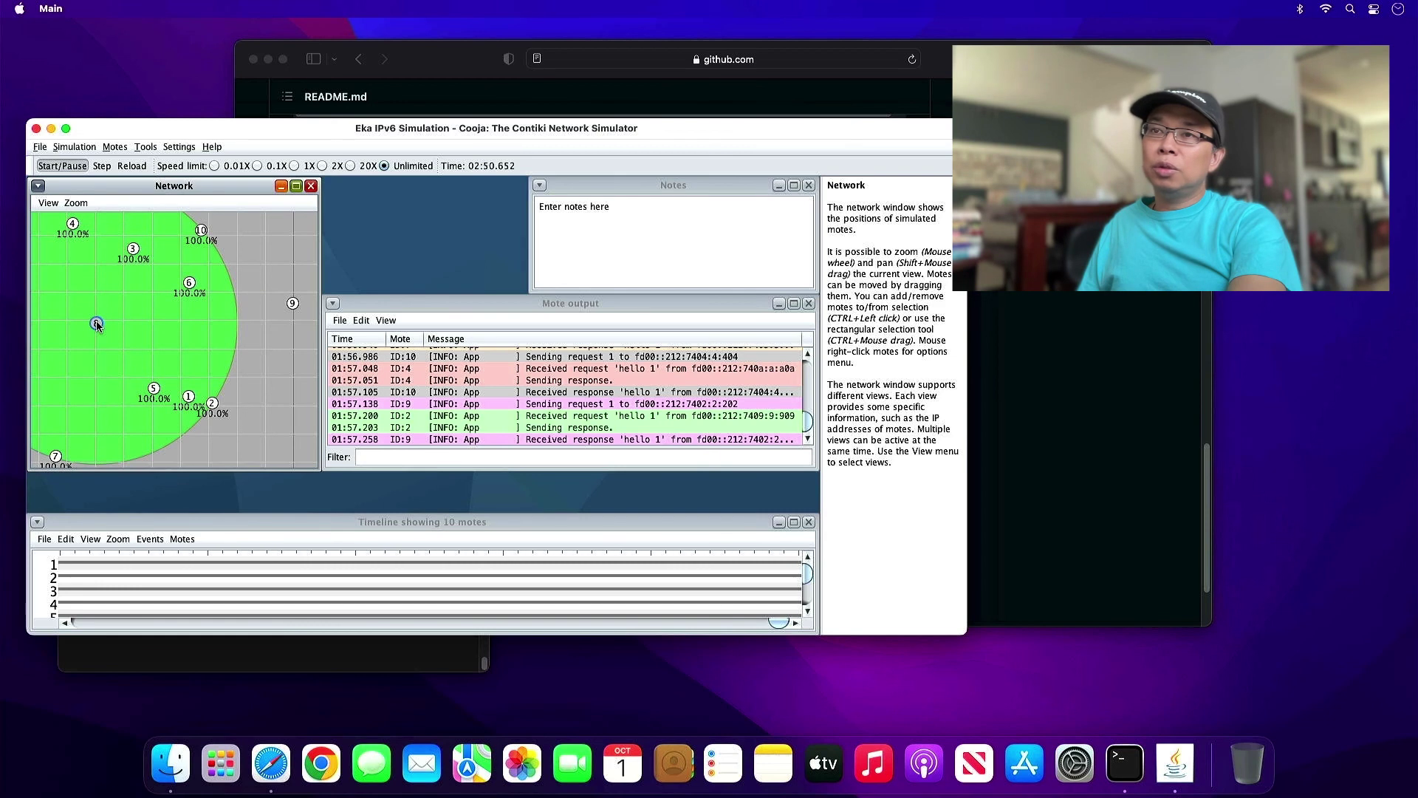